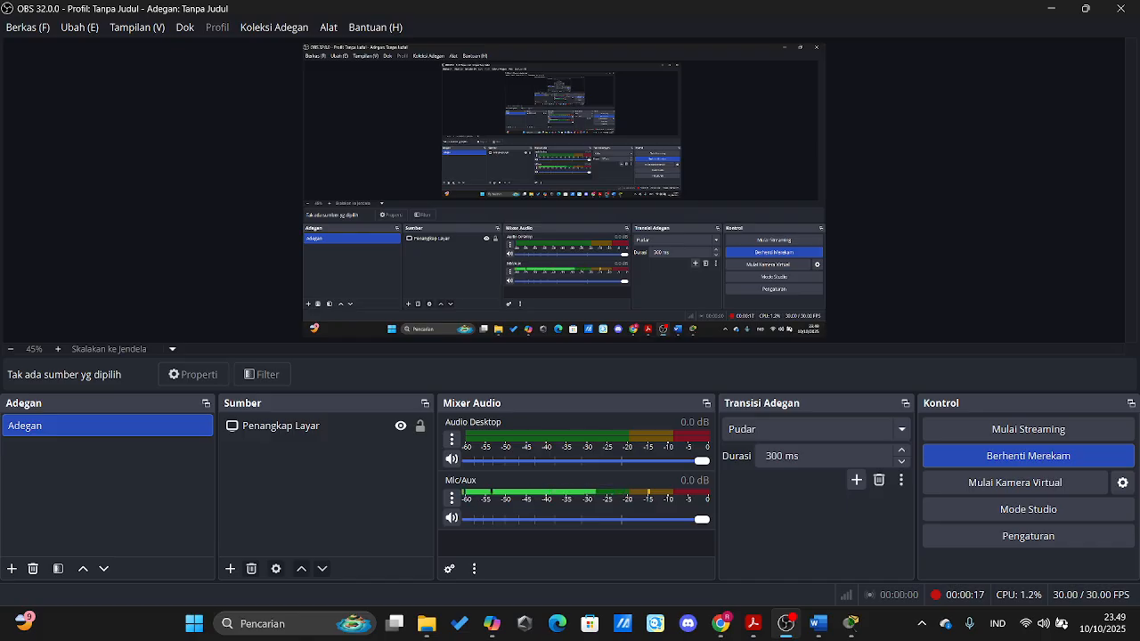
- Switch to the Word document, examine the topology diagram under Skenario, and compare it with the network in Cisco Packet Tracer
click(820, 625)
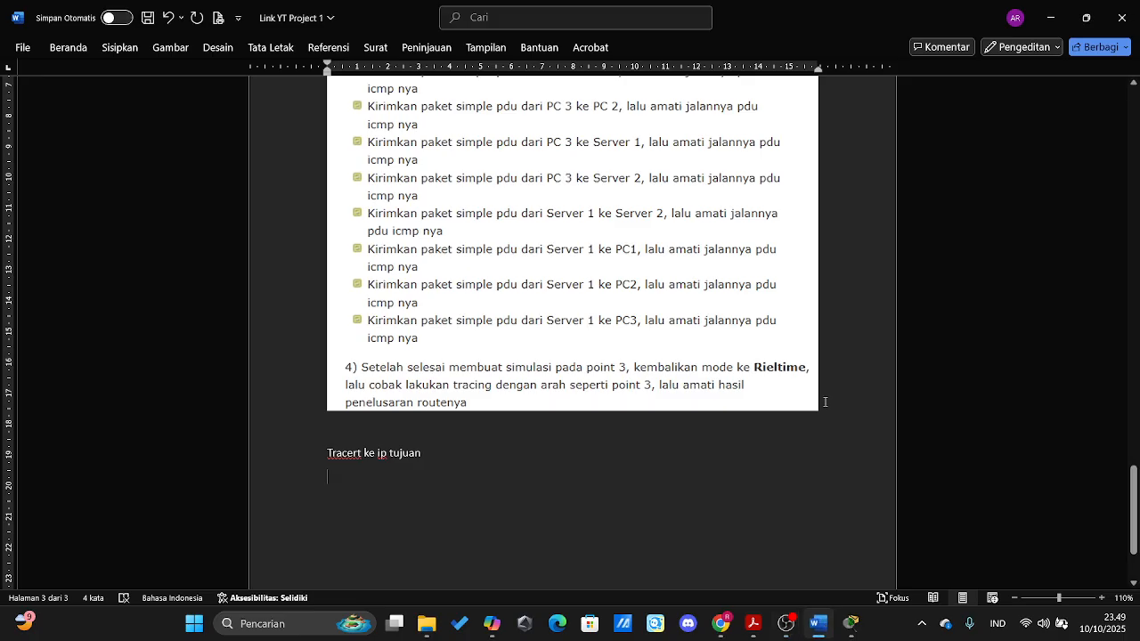
scroll(824, 401, up, 20)
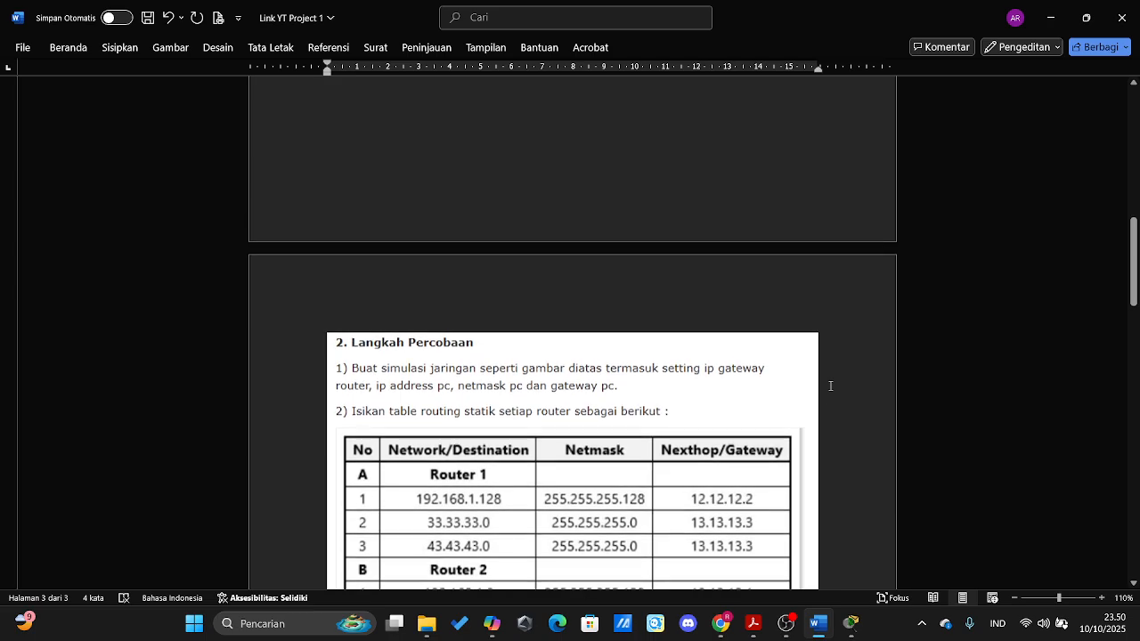
scroll(830, 385, up, 10)
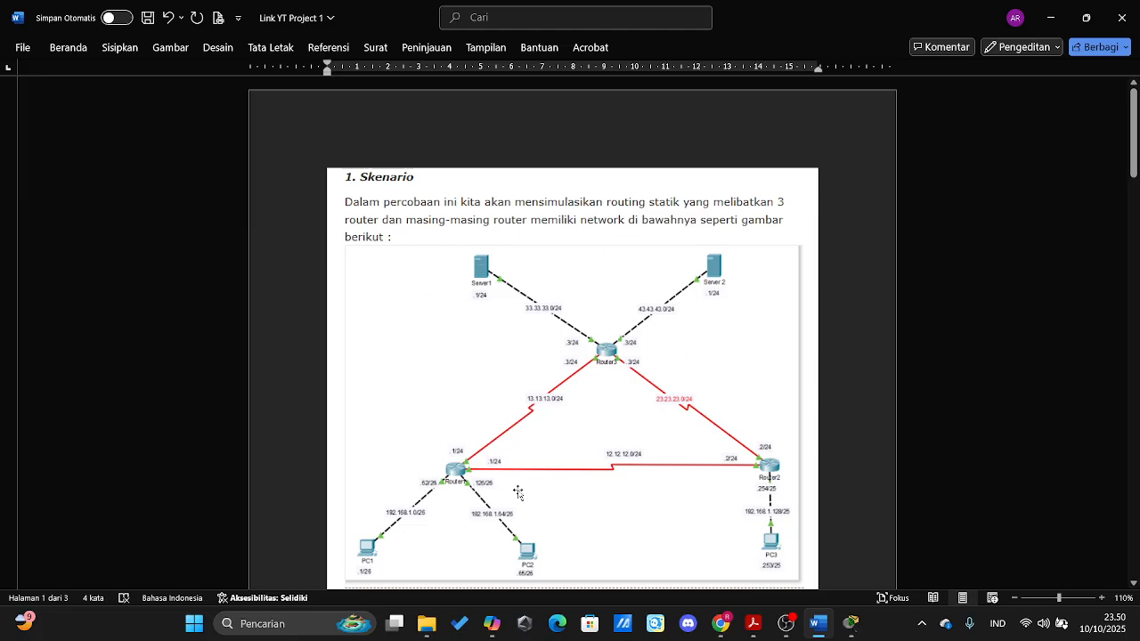
scroll(585, 415, down, 1)
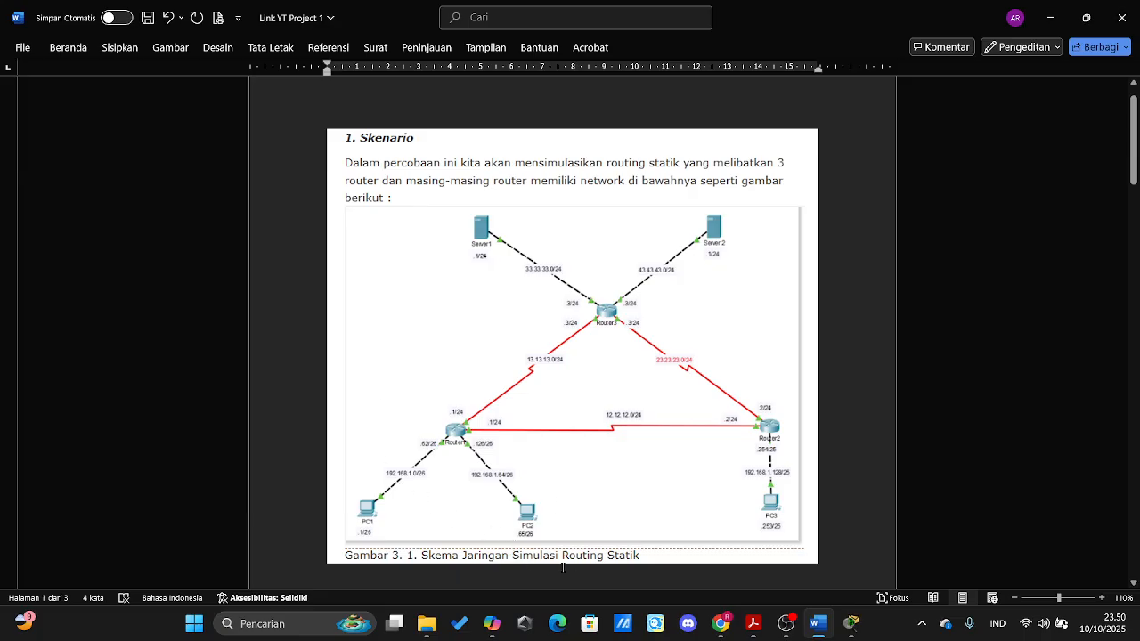
click(851, 624)
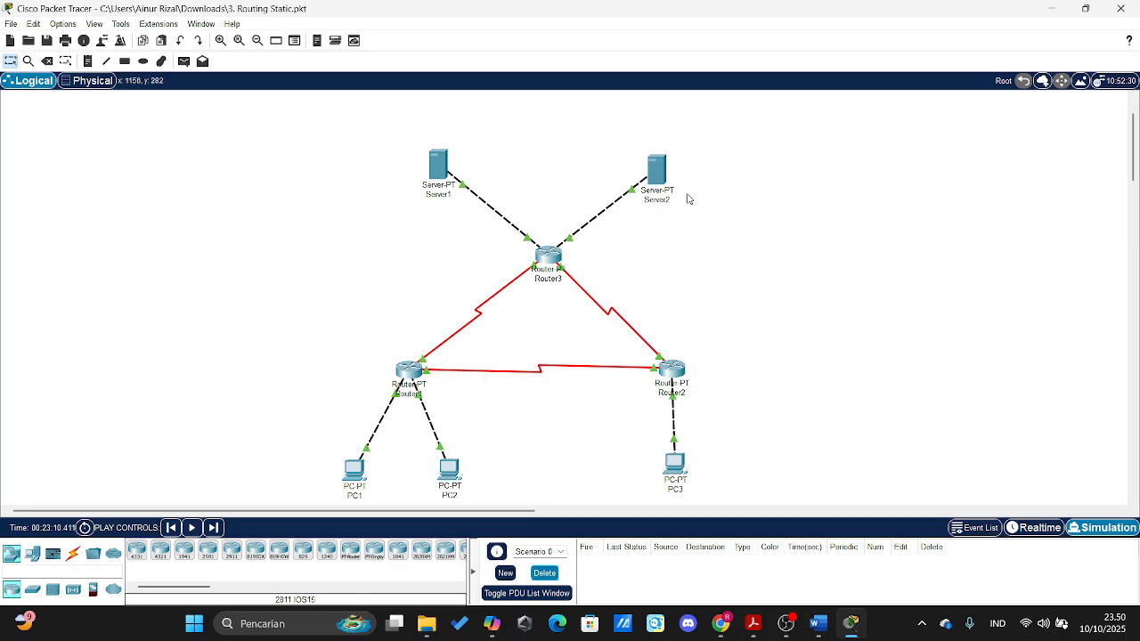
- Switch to Word and read the Langkah Percobaan instructions and the static routing table for Routers 1 to 3
click(817, 623)
scroll(608, 402, down, 10)
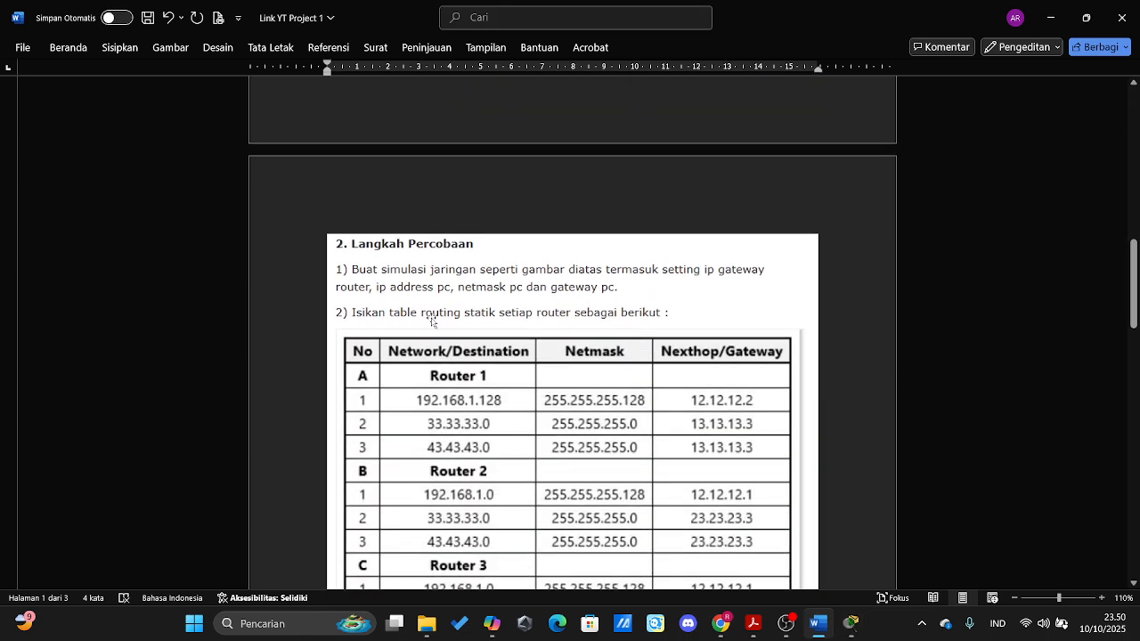
scroll(380, 286, down, 1)
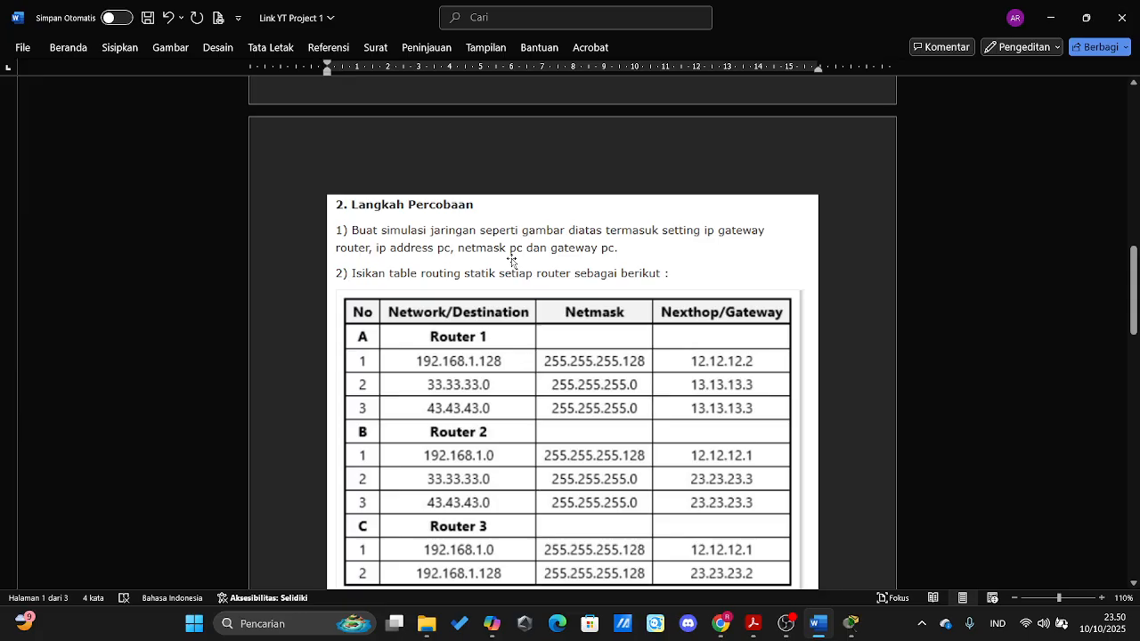
scroll(601, 265, down, 1)
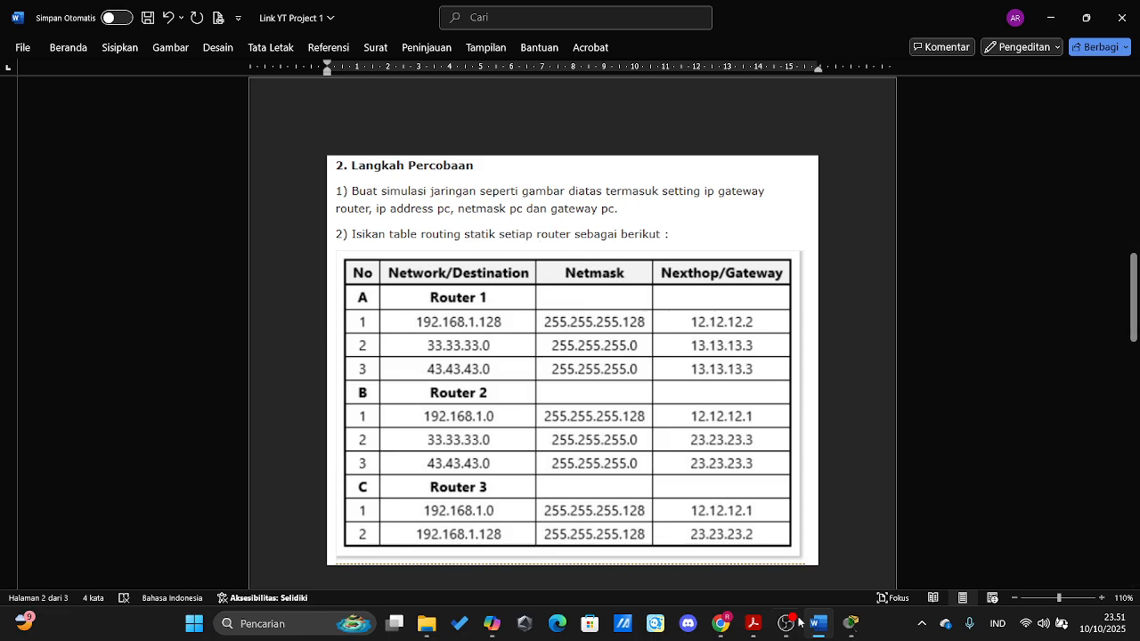
- Switch to Cisco Packet Tracer and check PC1's IP address, subnet mask and default gateway, closing its window when done
click(850, 623)
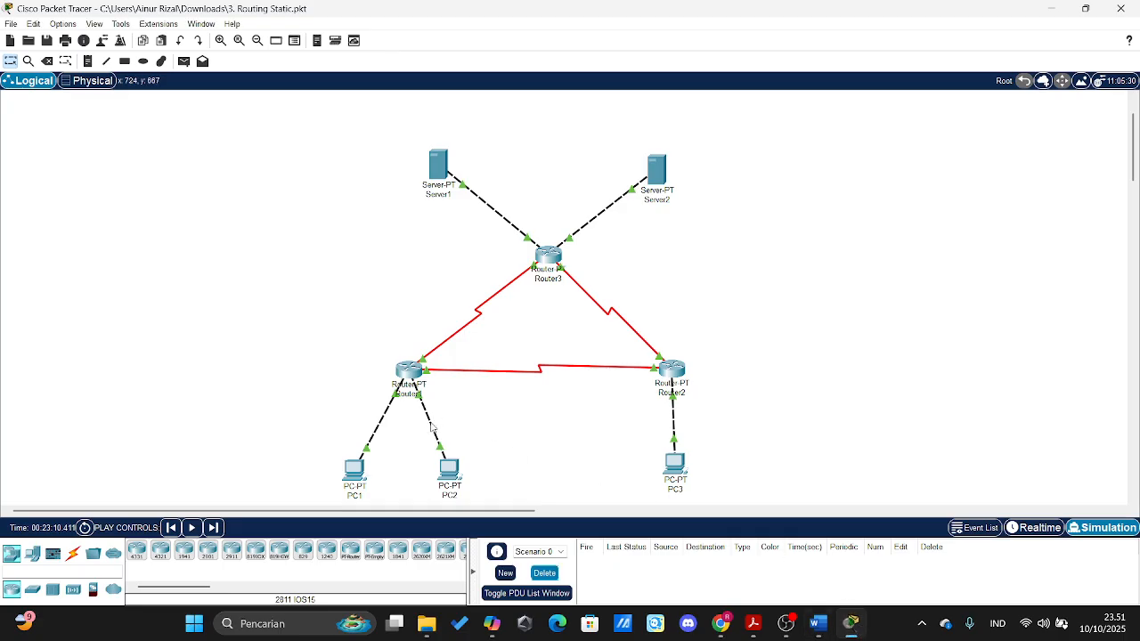
mouse_move(431, 428)
click(356, 471)
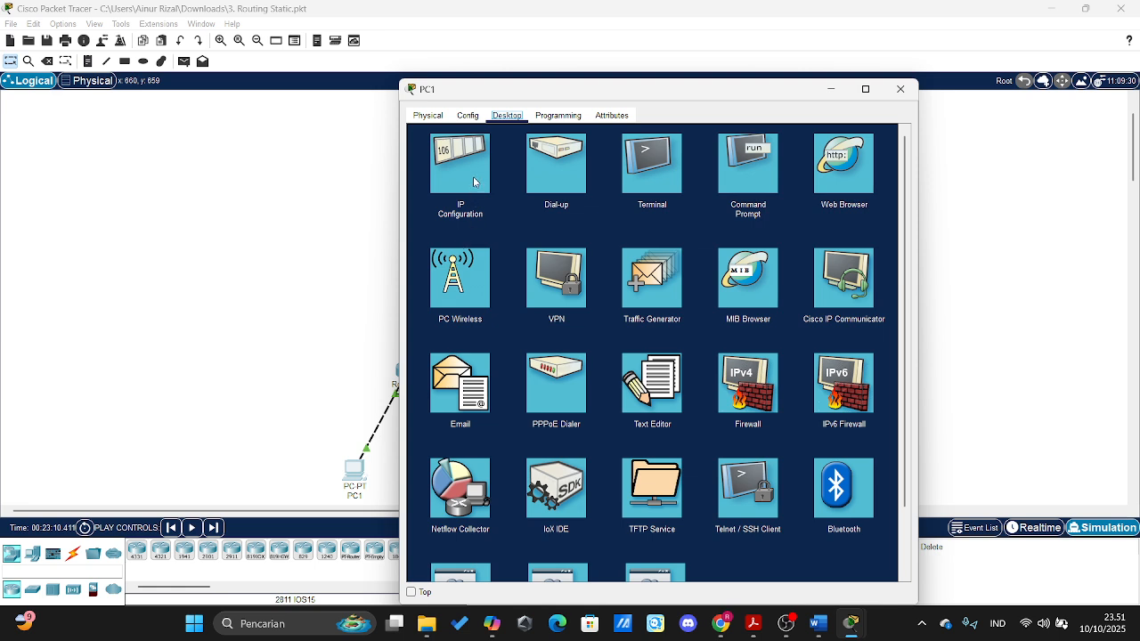
click(474, 182)
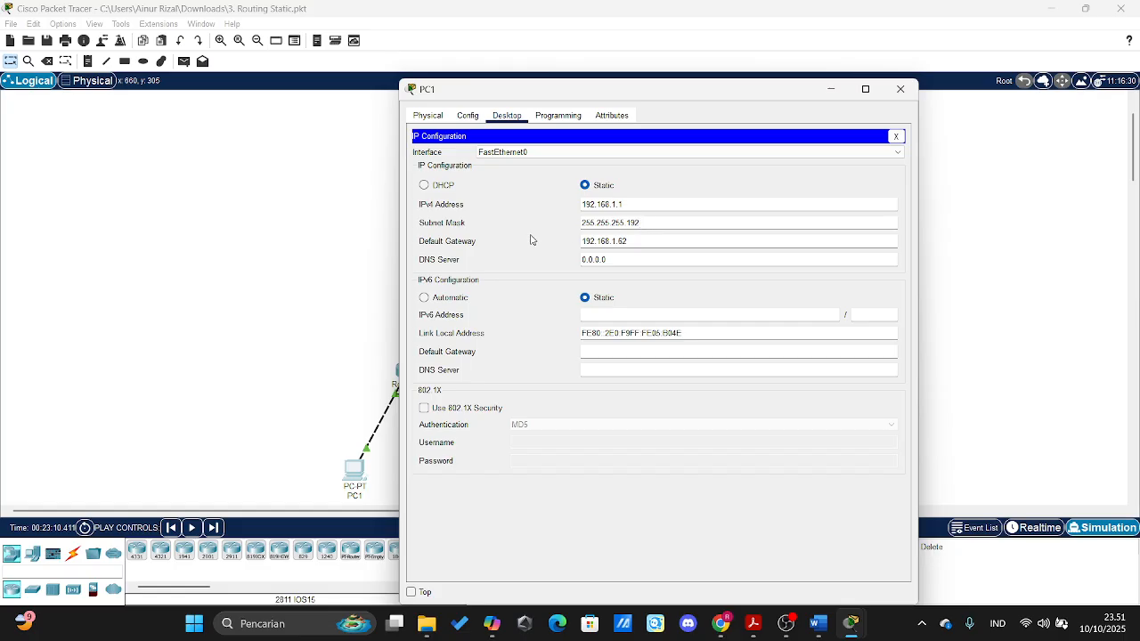
drag(624, 94, 699, 90)
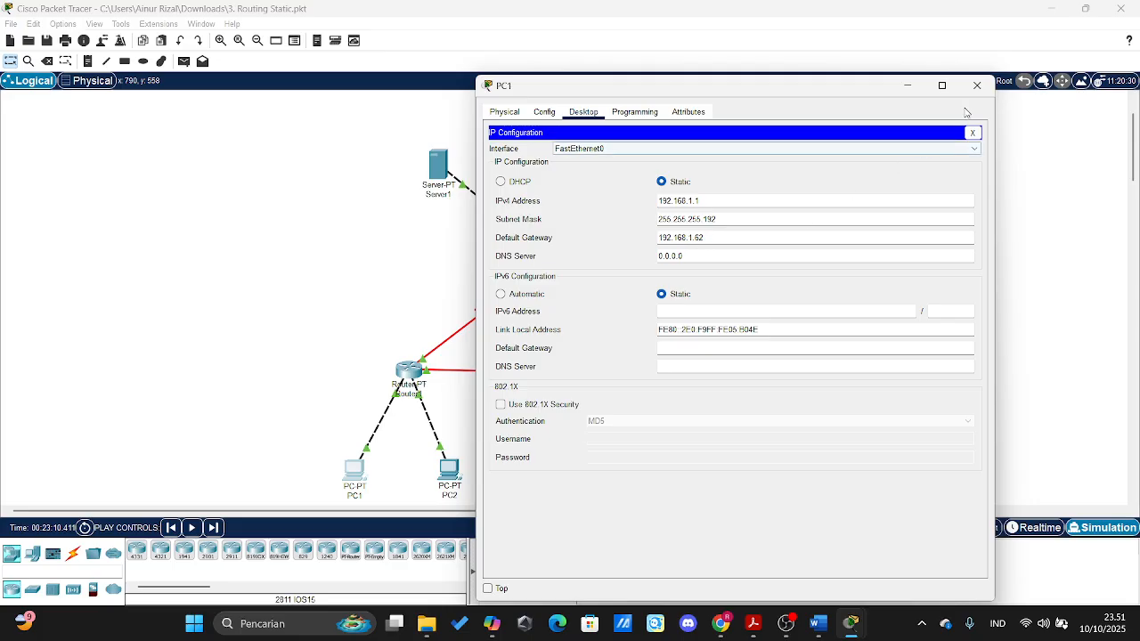
click(977, 85)
- Show PC2's IP configuration and place its window beside the topology so both can be read
click(448, 474)
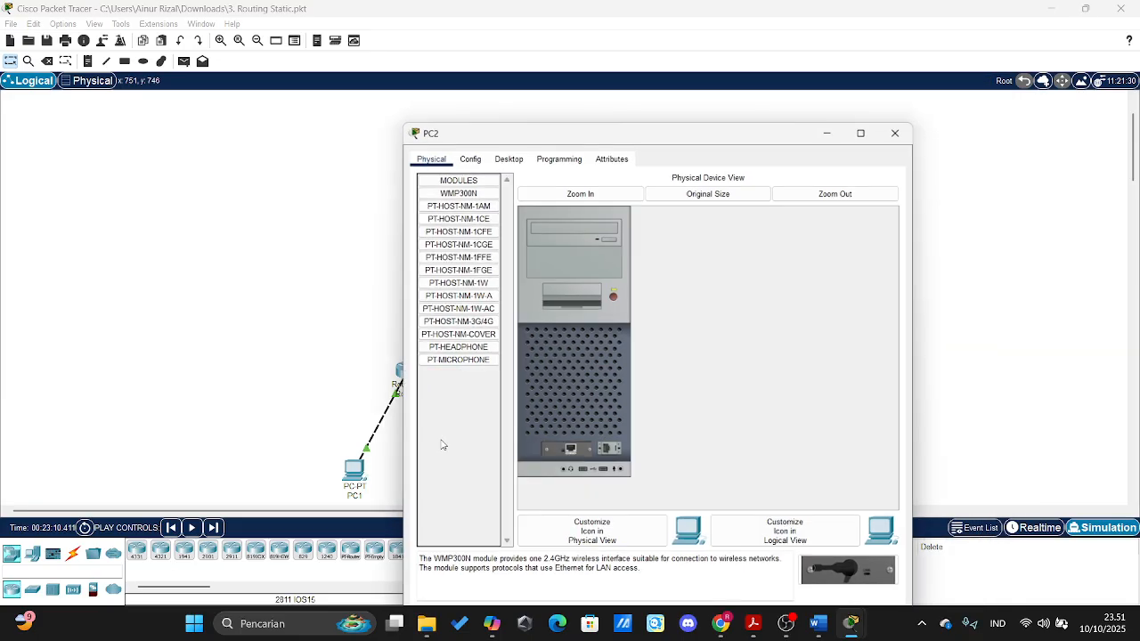
click(507, 155)
click(460, 203)
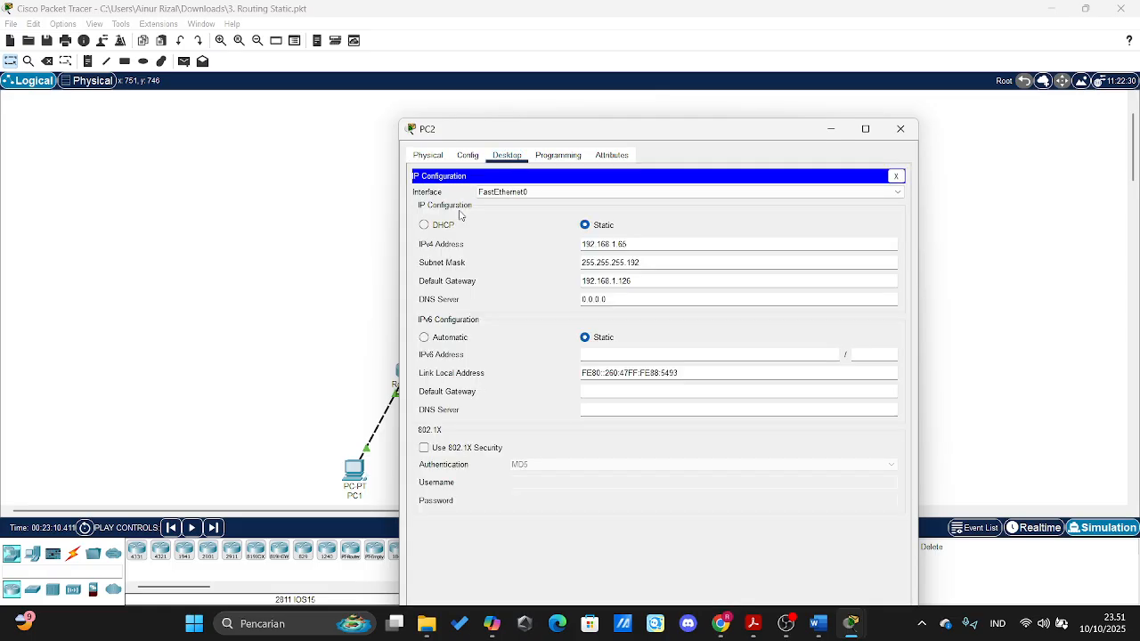
drag(641, 136, 739, 96)
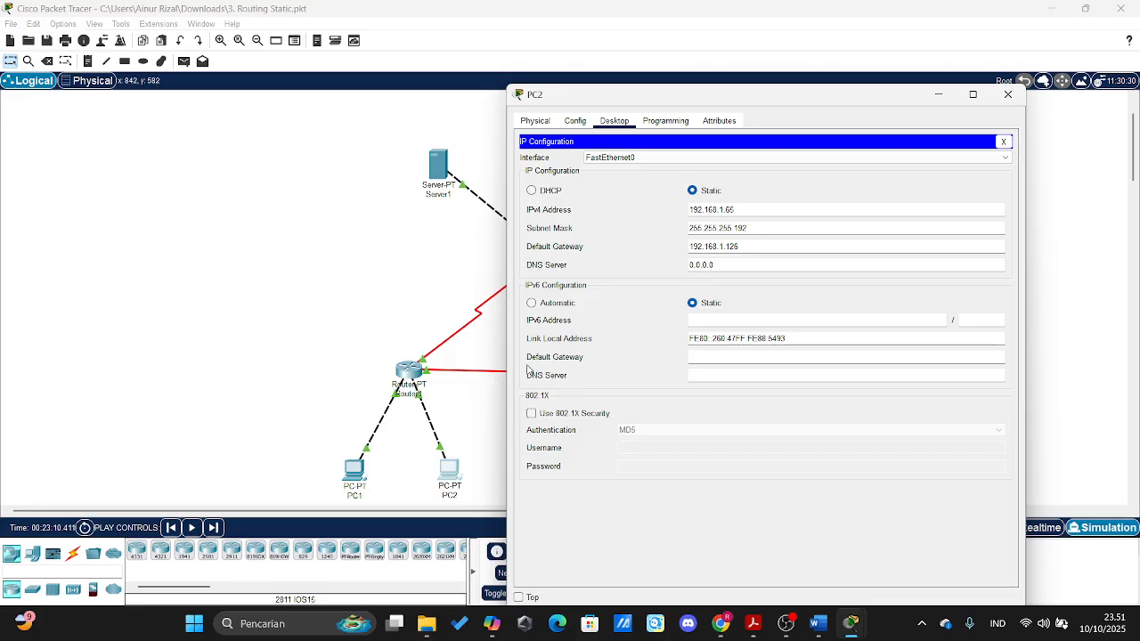
- Compare PC2's IP settings with the topology diagram in Word, returning to Packet Tracer and closing PC2's window
click(817, 626)
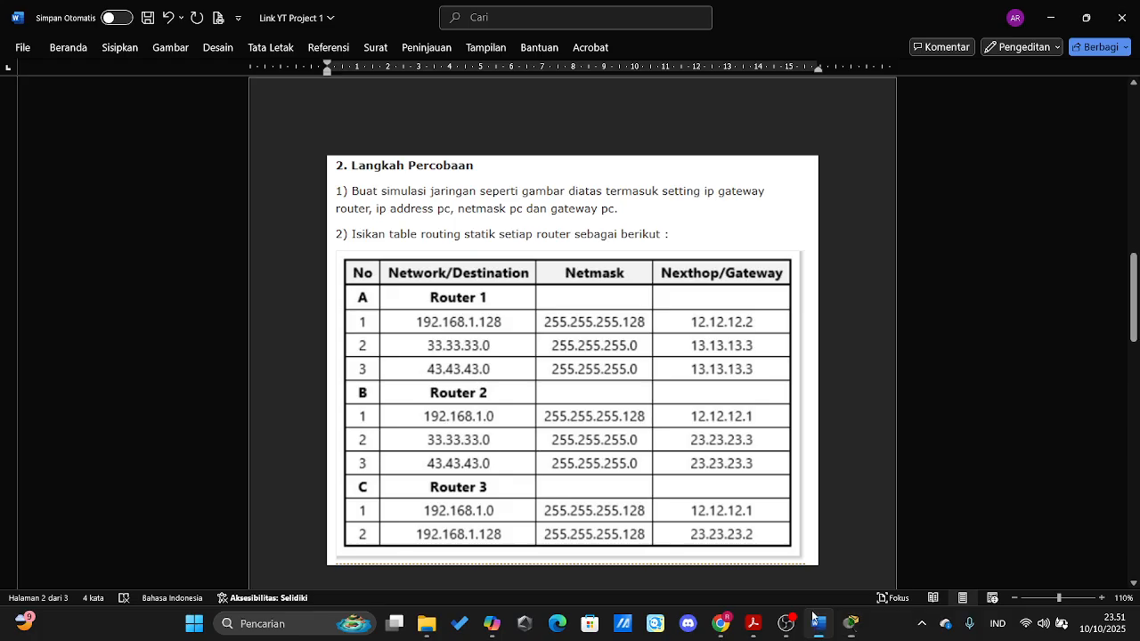
scroll(621, 383, up, 10)
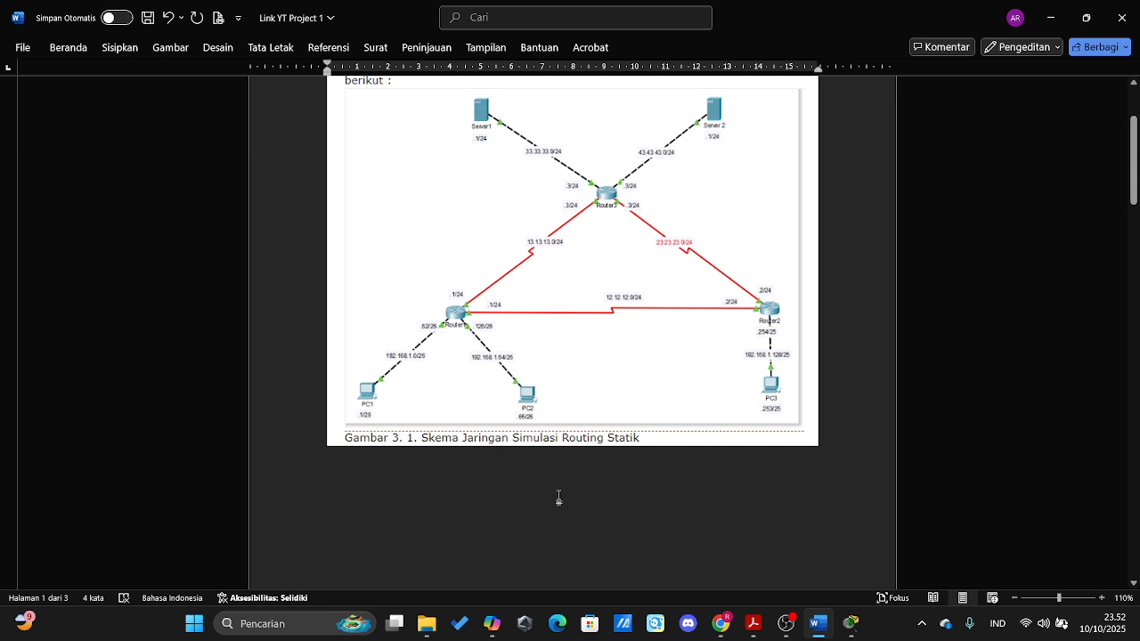
mouse_move(850, 623)
click(801, 548)
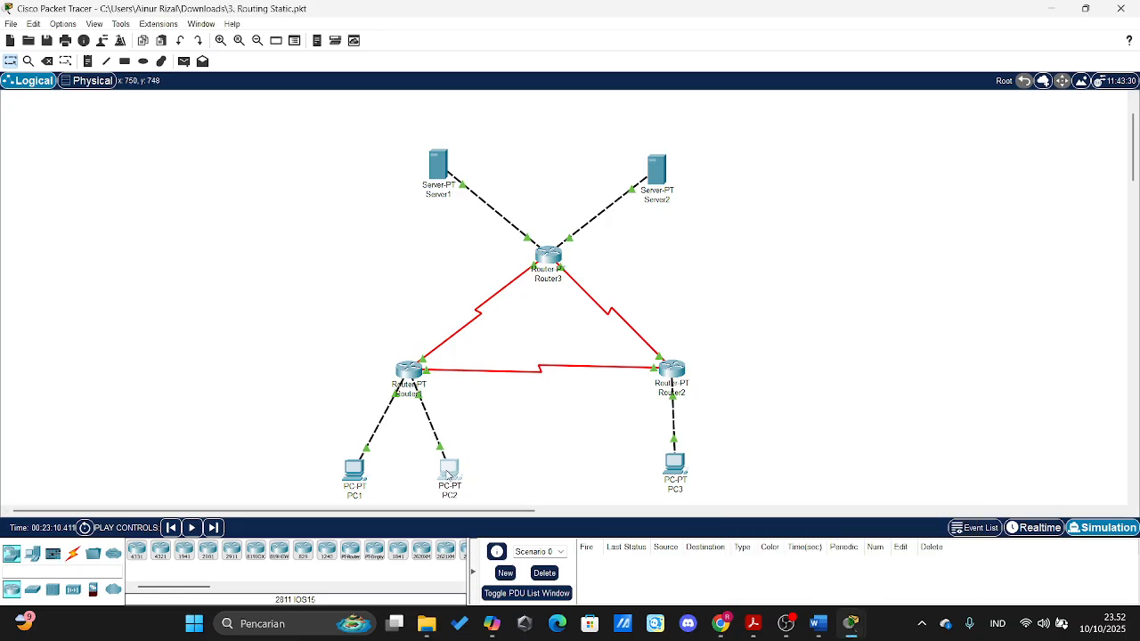
mouse_move(446, 477)
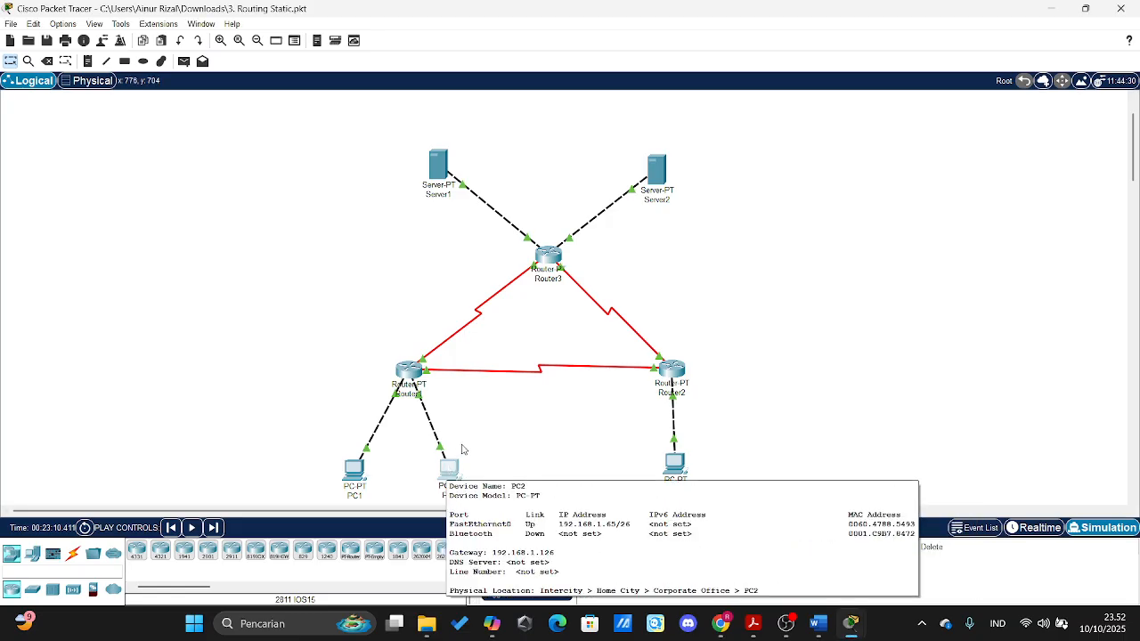
click(448, 473)
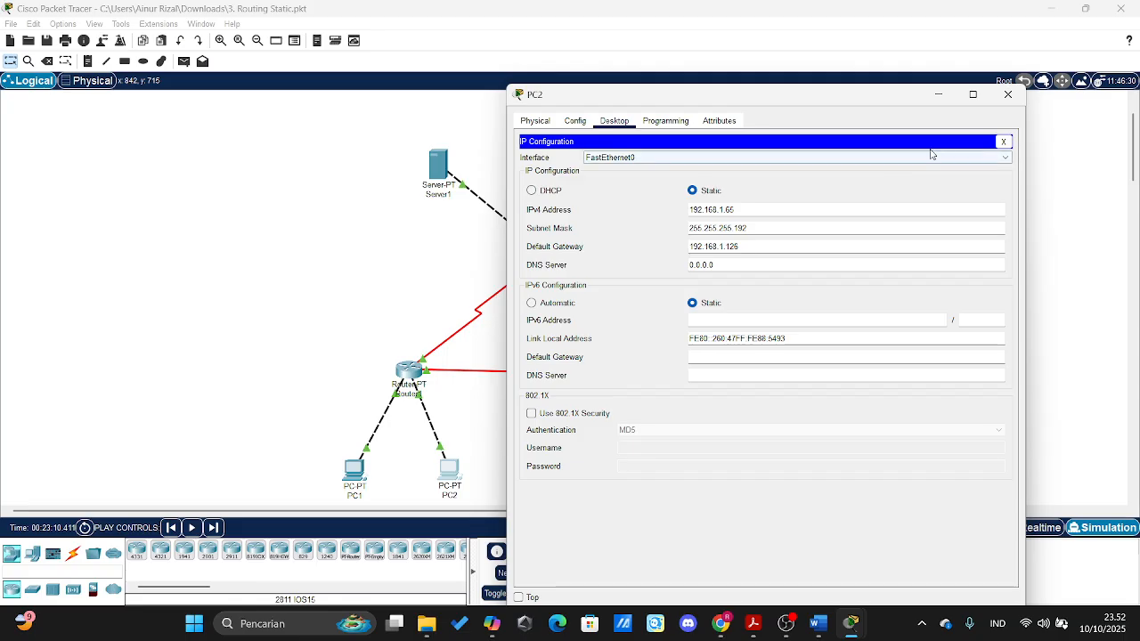
click(1008, 94)
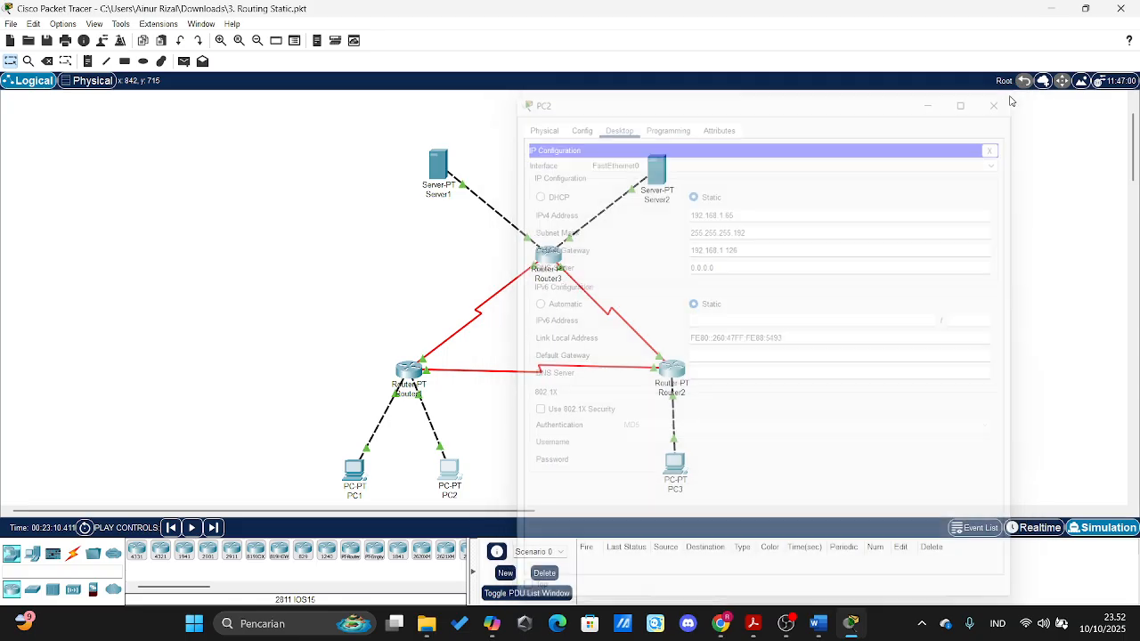
- Check PC3's IP address, subnet mask and default gateway in its IP configuration, closing the window when done
click(670, 467)
click(466, 181)
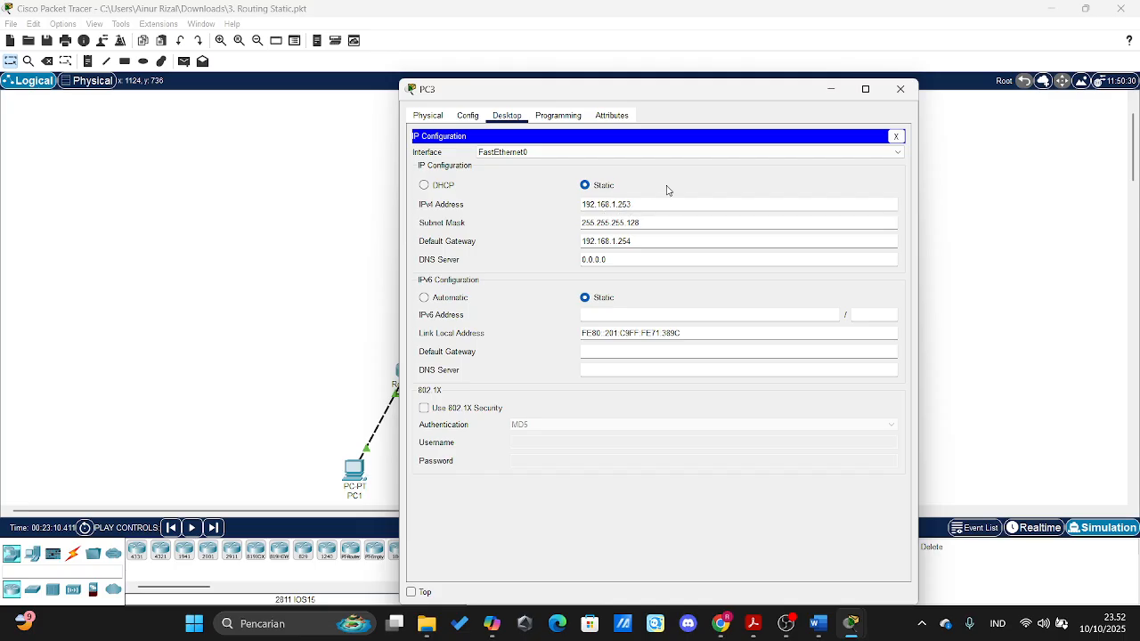
drag(654, 94, 703, 94)
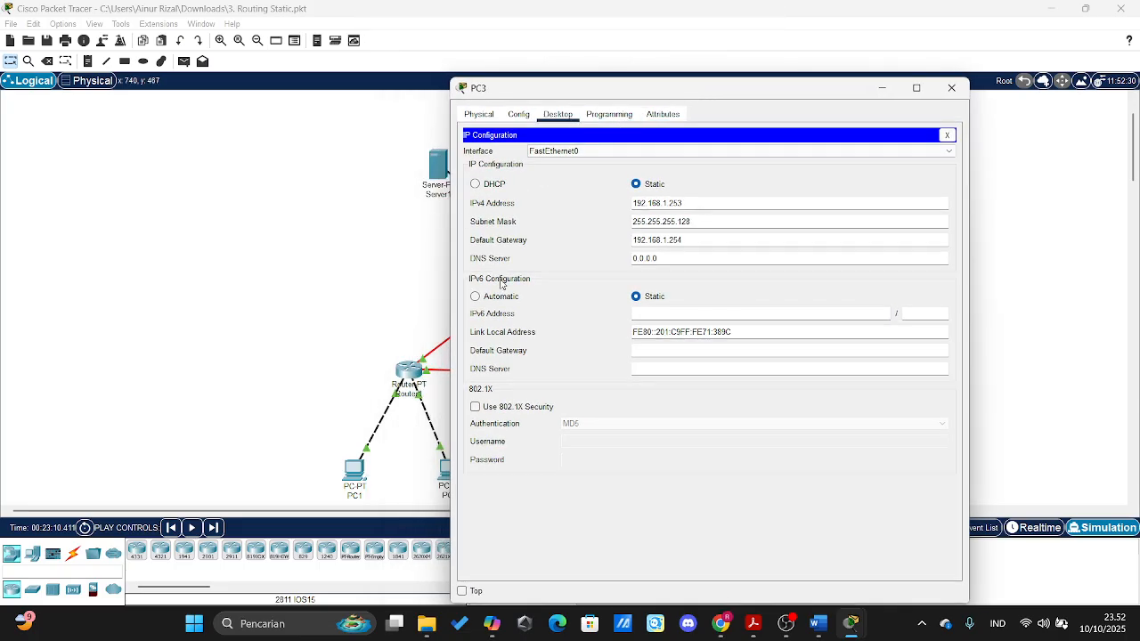
click(948, 91)
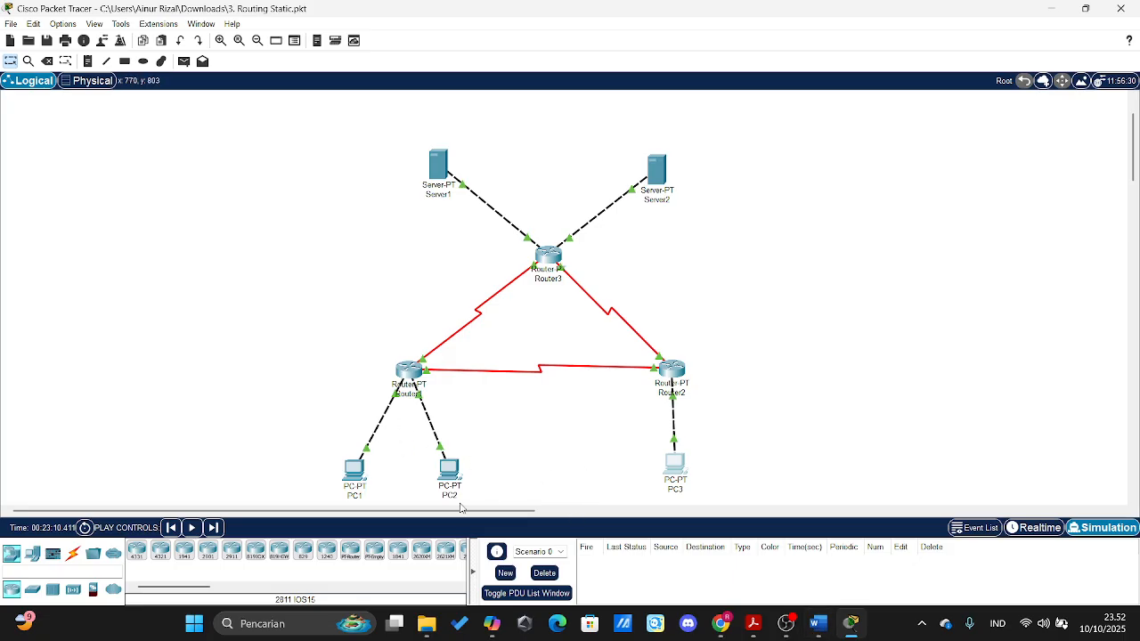
- Open Server1's IP configuration, compare it with the topology diagram in Word, and return to Packet Tracer
click(440, 165)
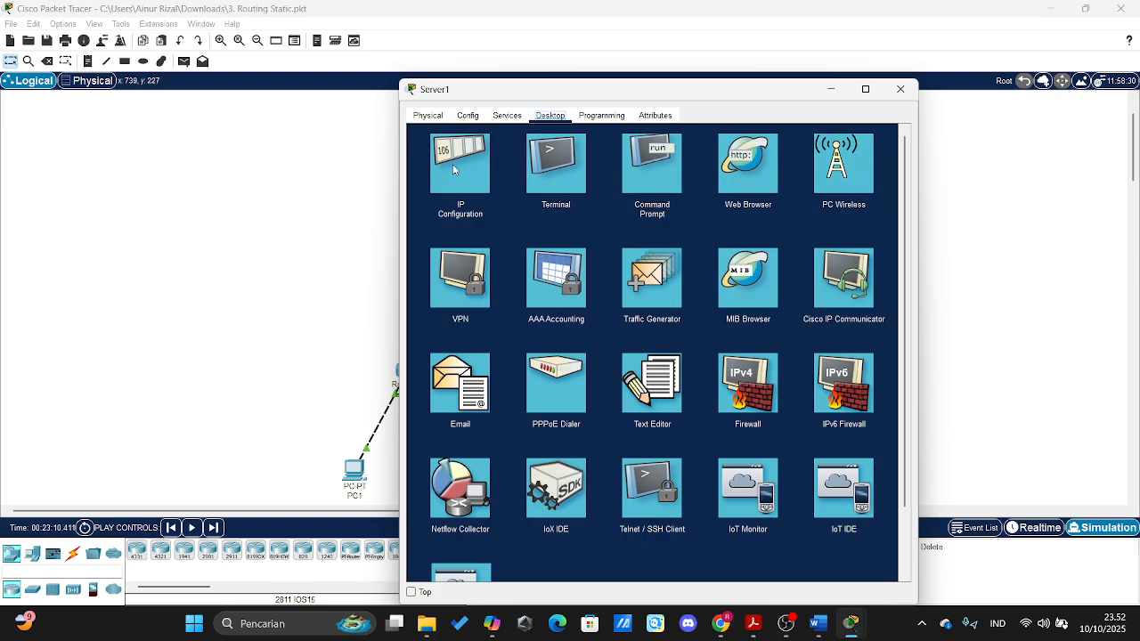
click(465, 172)
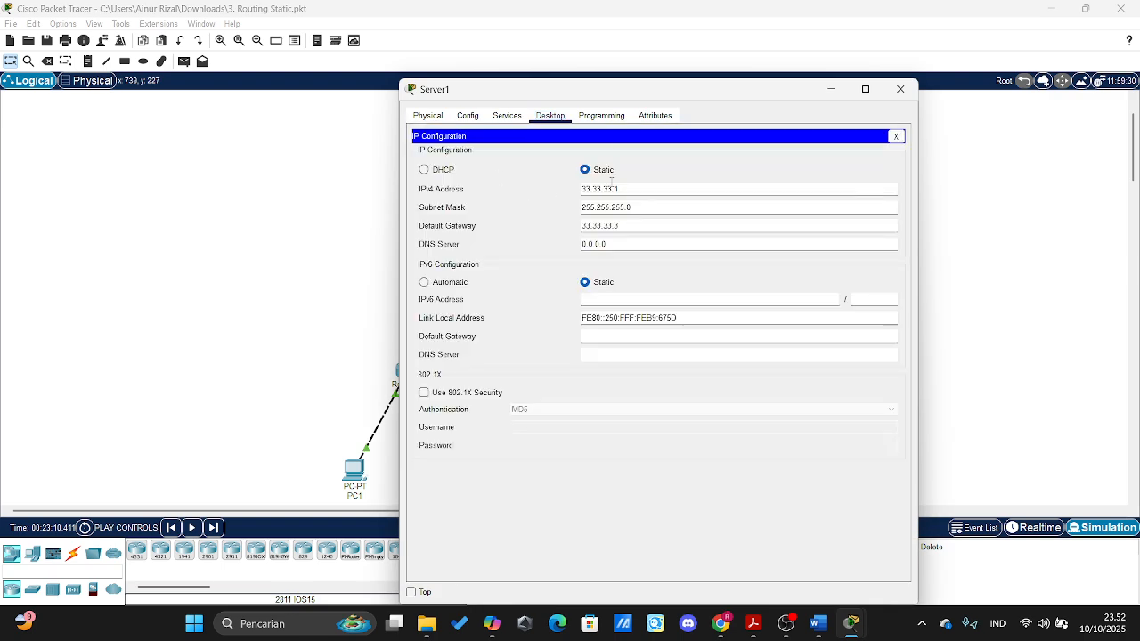
drag(610, 89, 667, 82)
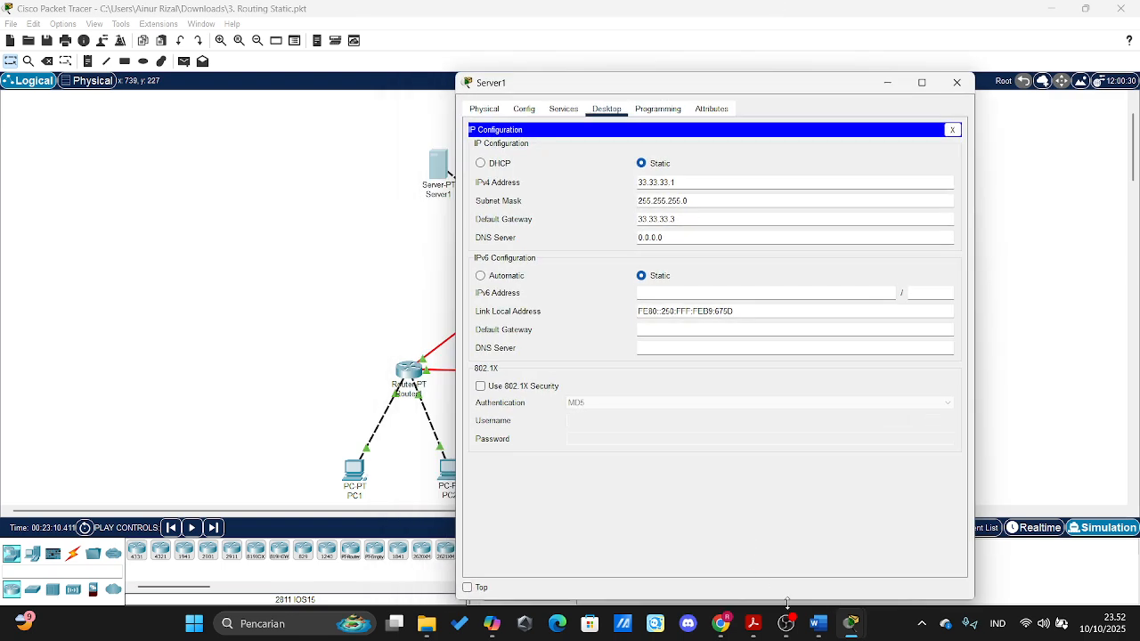
click(818, 624)
scroll(490, 300, up, 2)
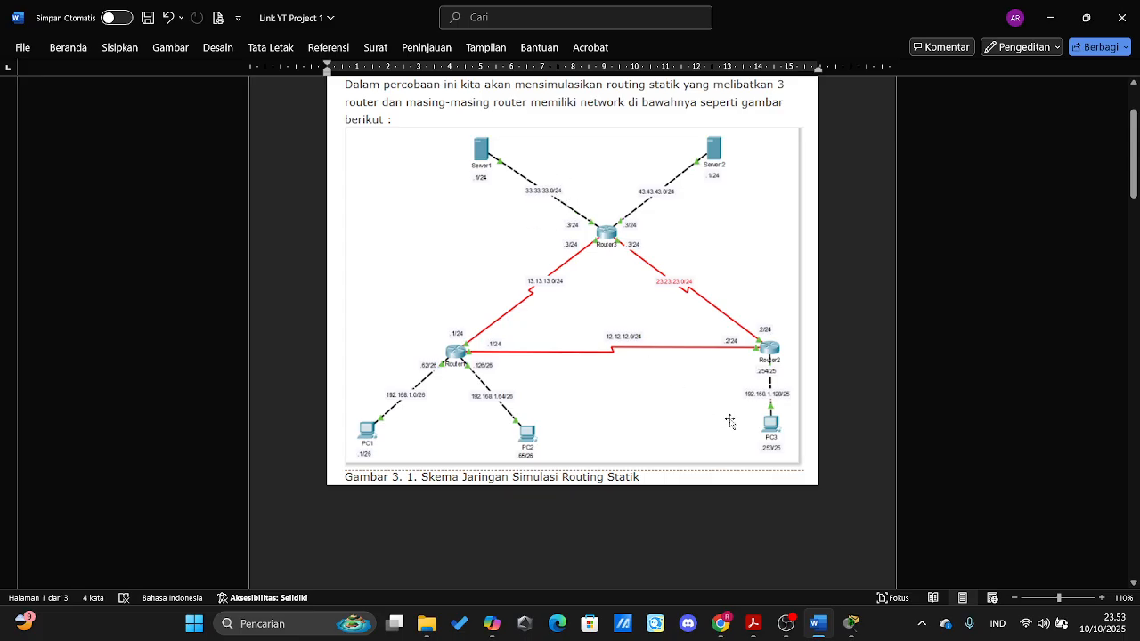
mouse_move(850, 622)
click(806, 526)
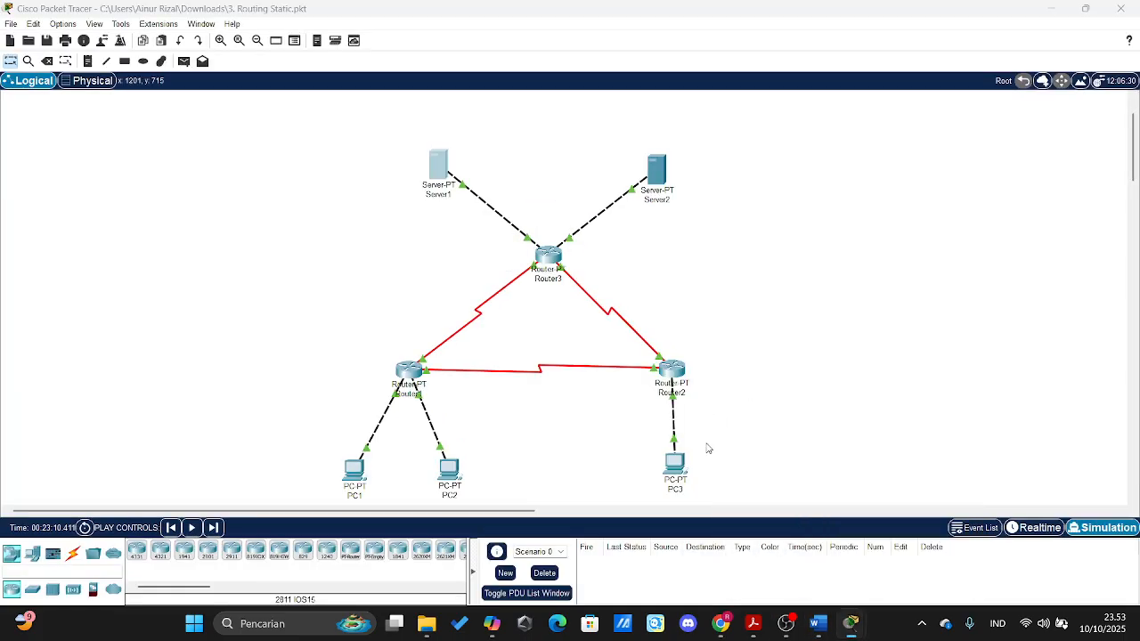
- Review Server1's subnet mask and default gateway in its IP configuration, leaving the values as they are
click(436, 164)
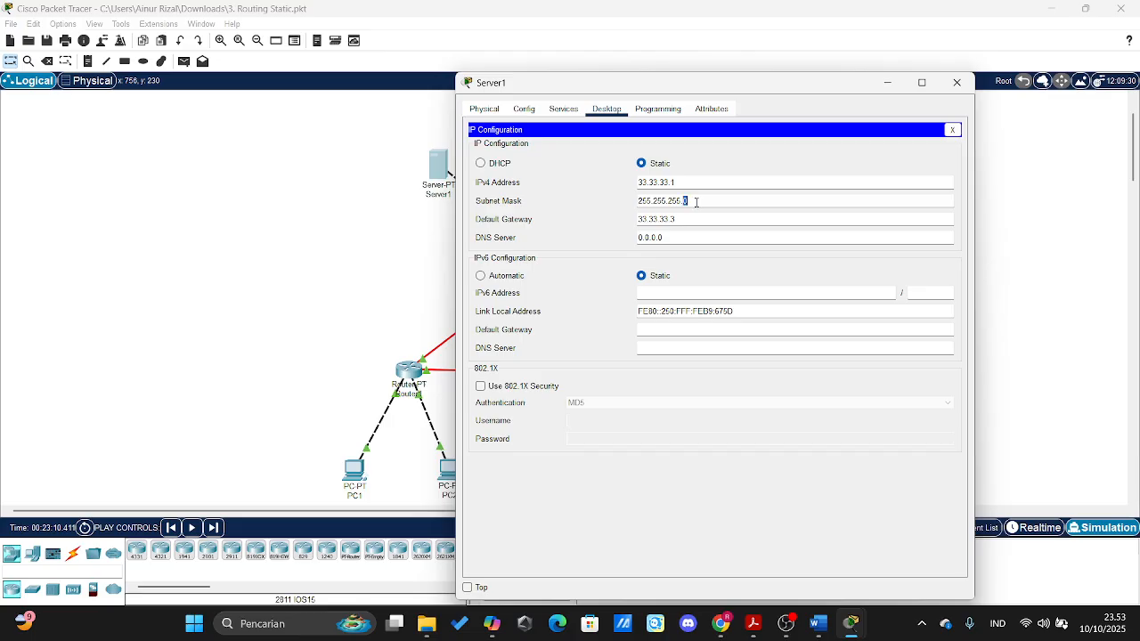
key(Tab)
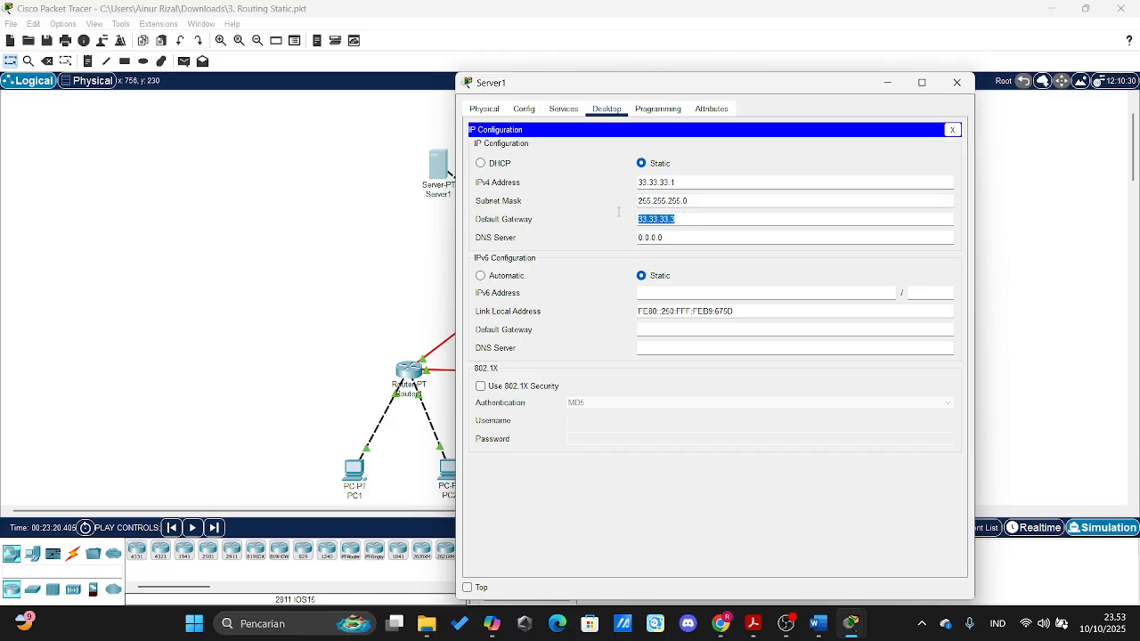
click(676, 218)
drag(678, 219, 602, 213)
click(692, 222)
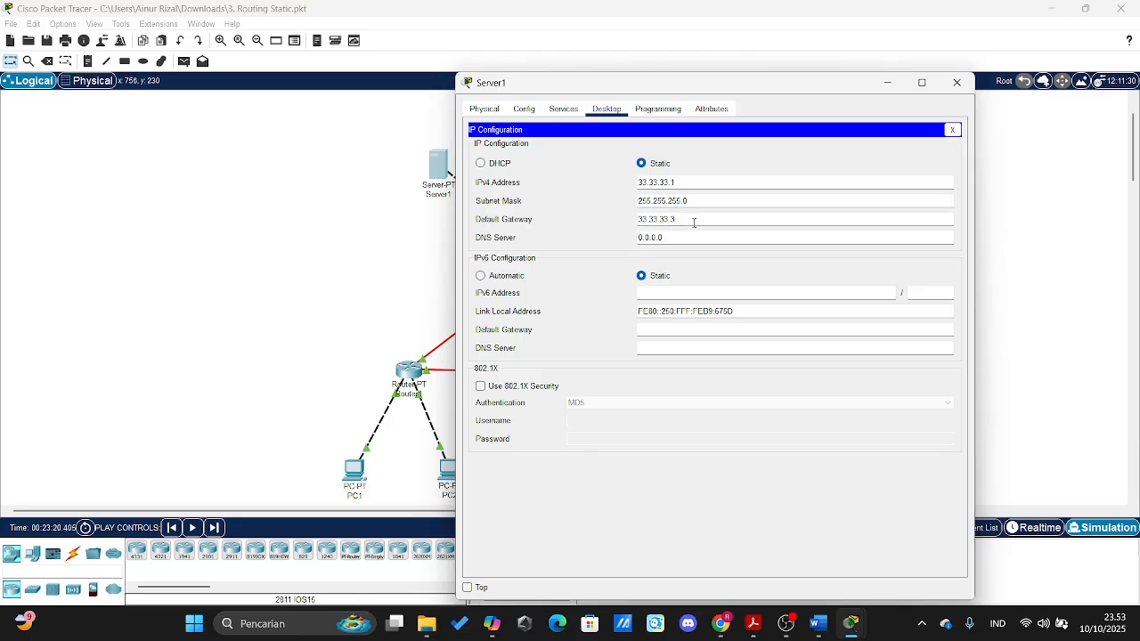
click(368, 219)
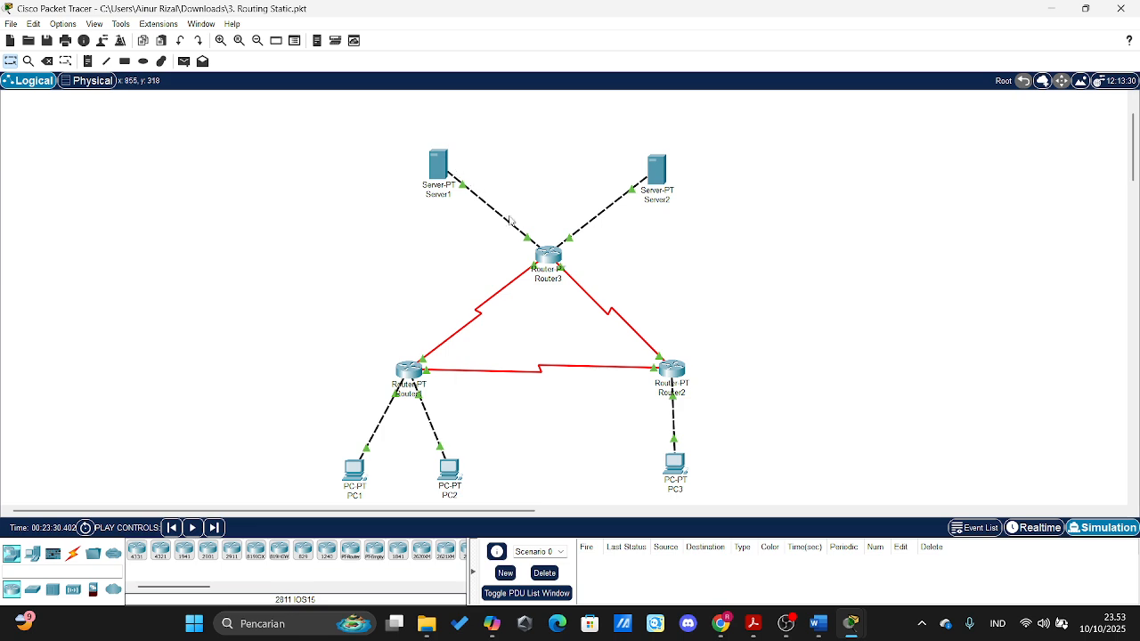
- Reopen PC2's IP configuration and move its window aside to view the settings next to Router1
click(449, 469)
click(458, 160)
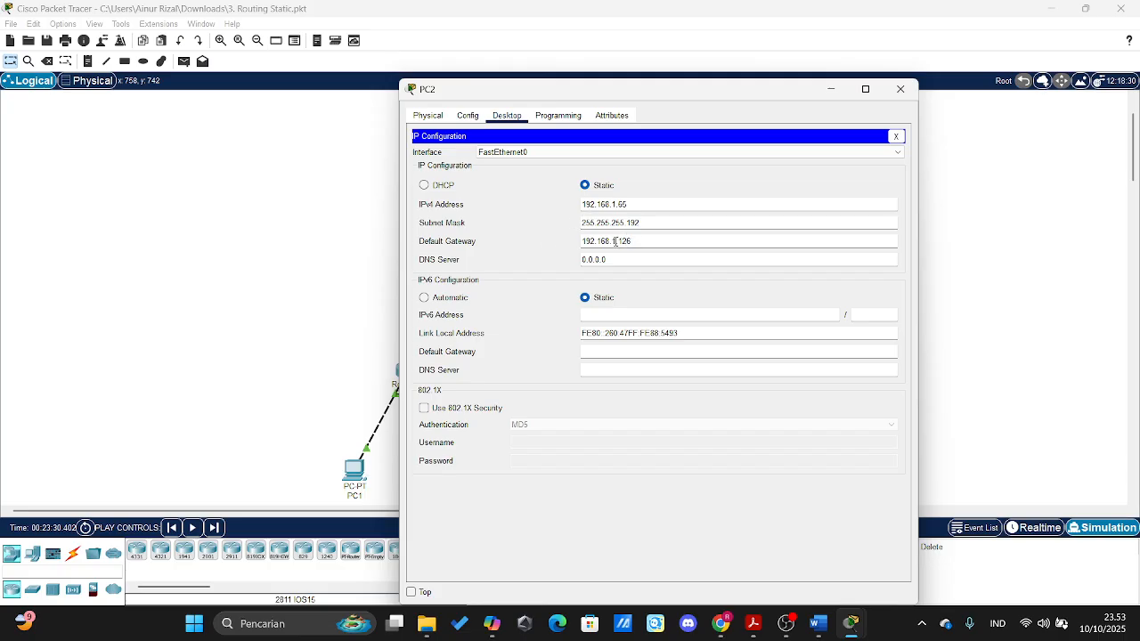
drag(617, 96, 692, 93)
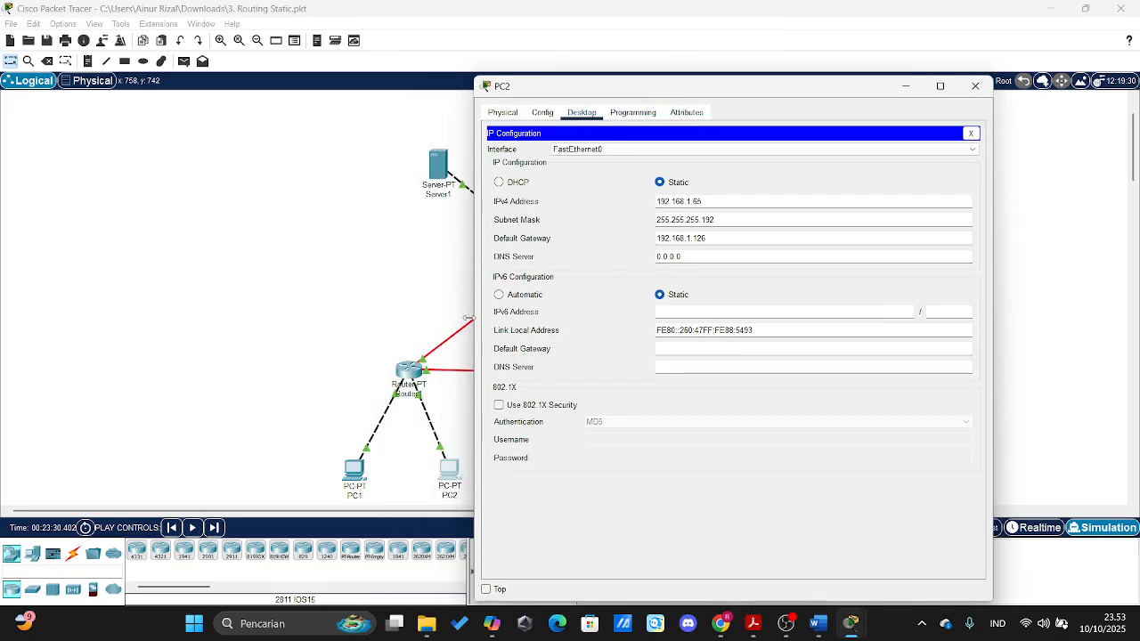
- Compare the IP address and subnet mask of Router1's FastEthernet0/0 and FastEthernet1/0 interfaces, closing the window when done
click(408, 372)
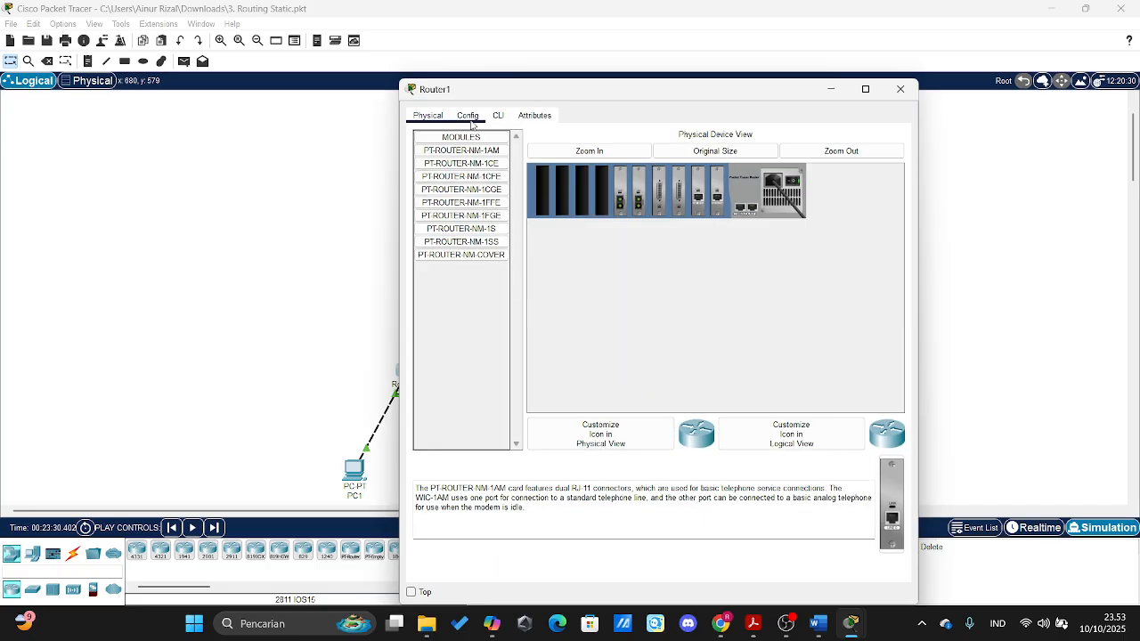
click(468, 116)
click(458, 242)
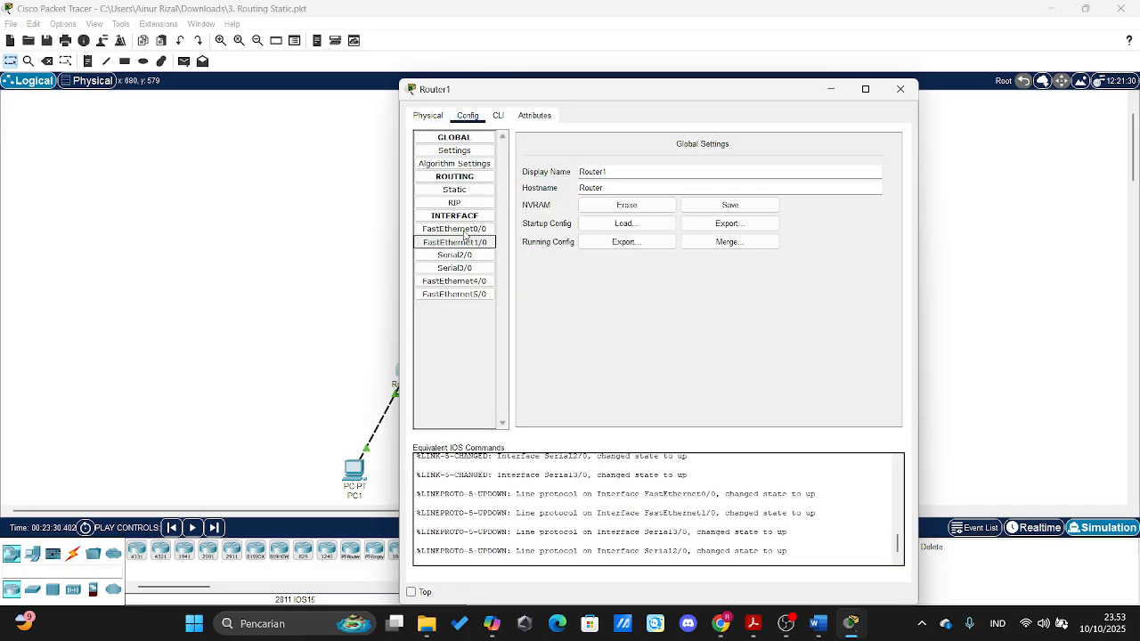
click(463, 230)
click(465, 242)
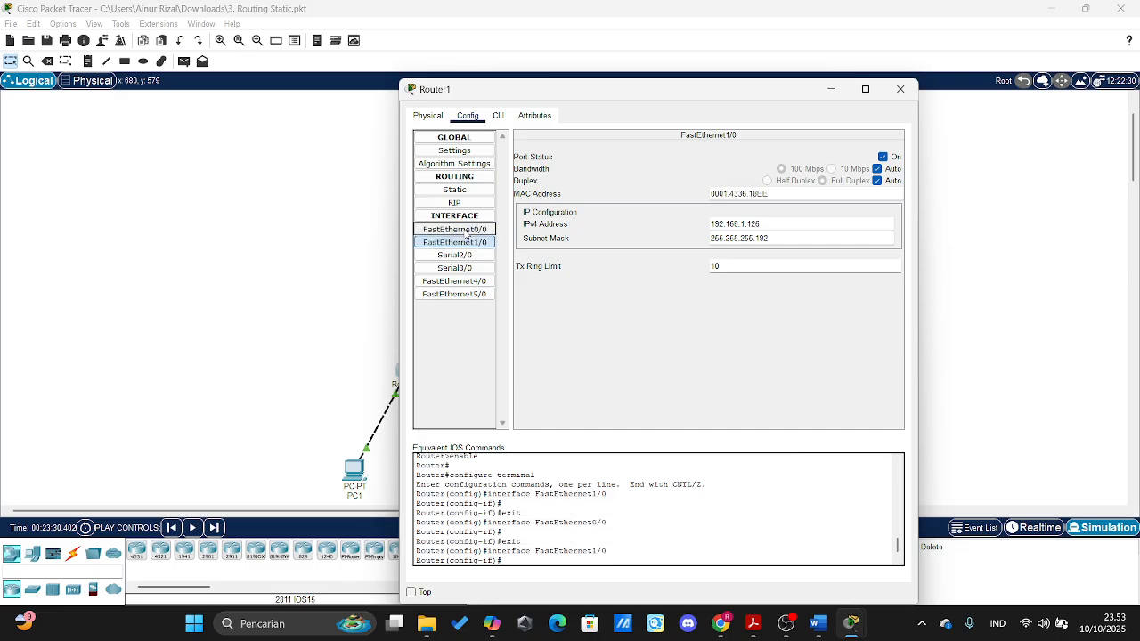
click(464, 229)
click(469, 244)
click(470, 230)
click(471, 242)
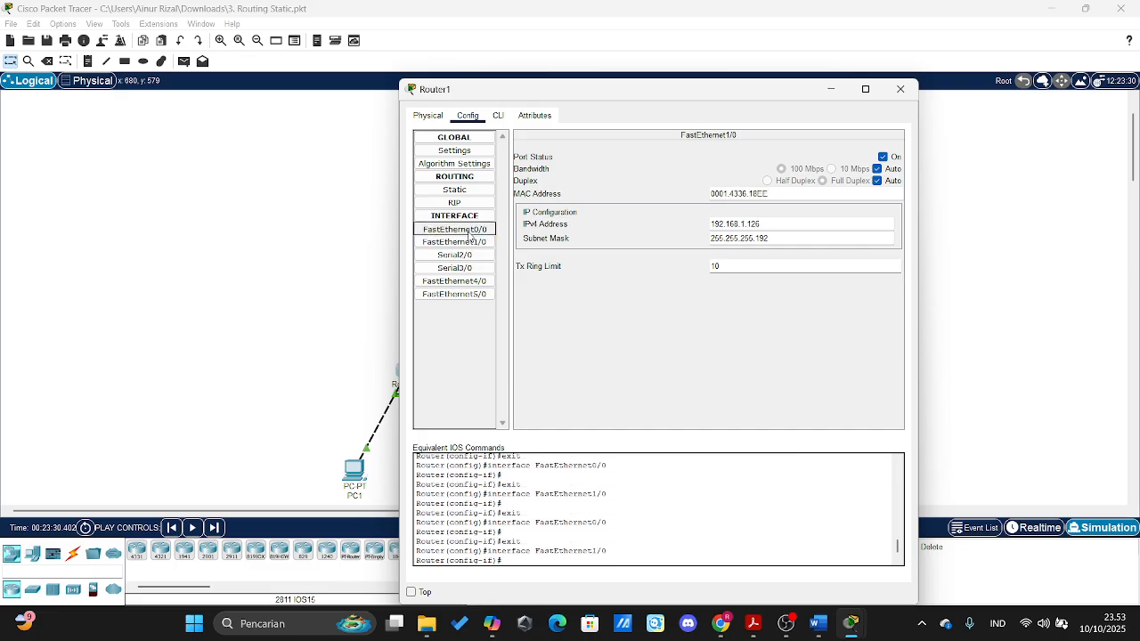
click(471, 231)
click(472, 243)
click(477, 231)
click(480, 243)
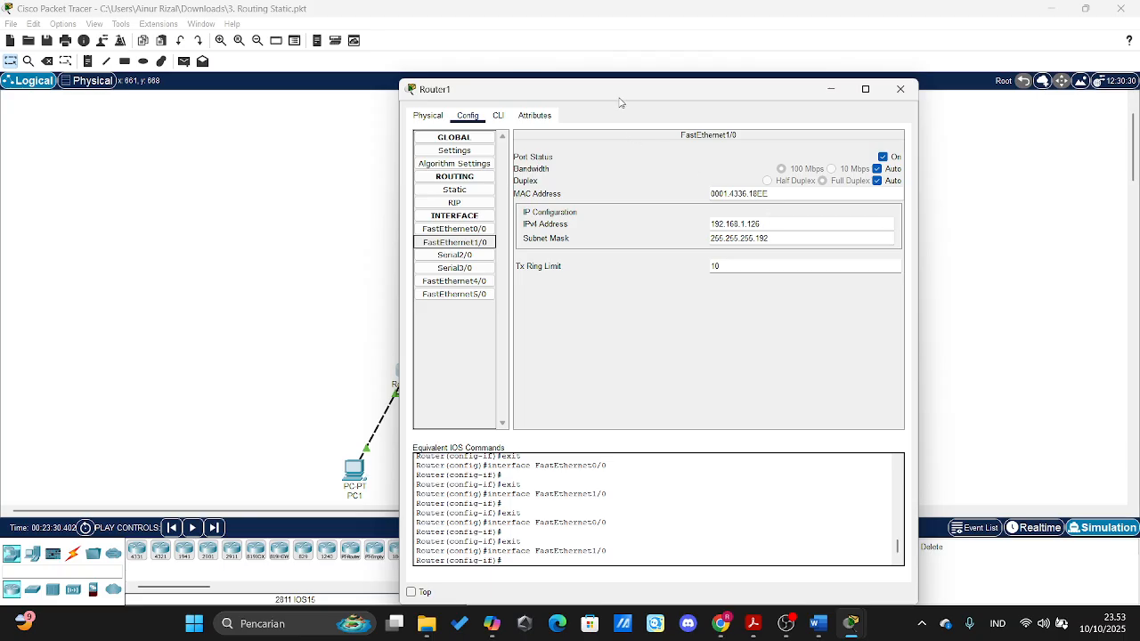
click(900, 89)
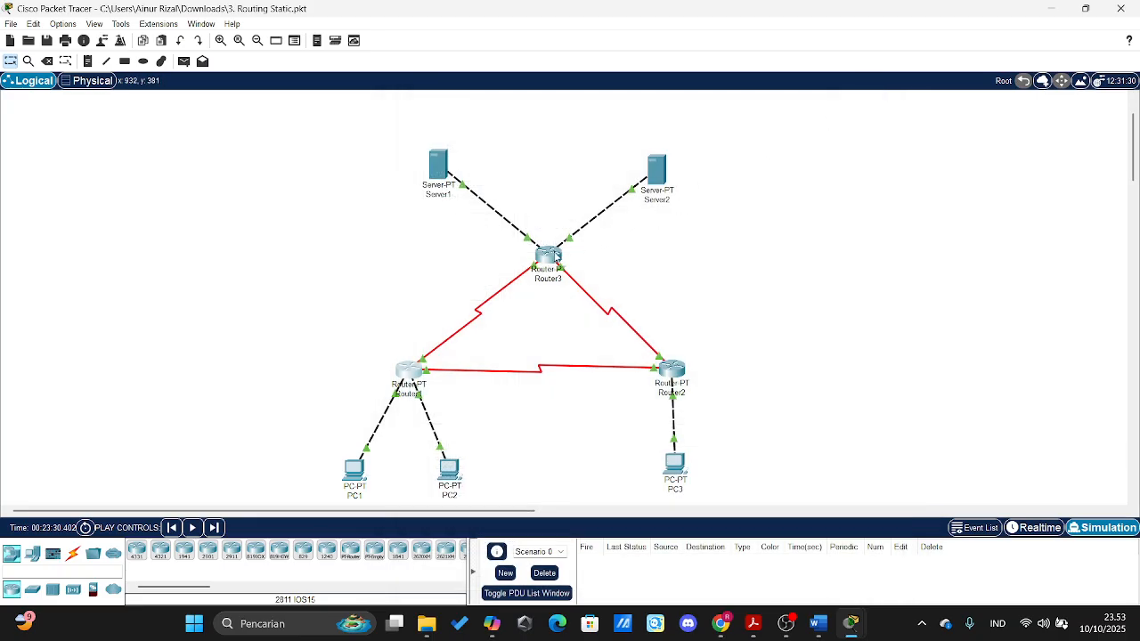
- Open Server2's IP configuration, compare it with the topology diagram in Word, and return to Packet Tracer
click(656, 168)
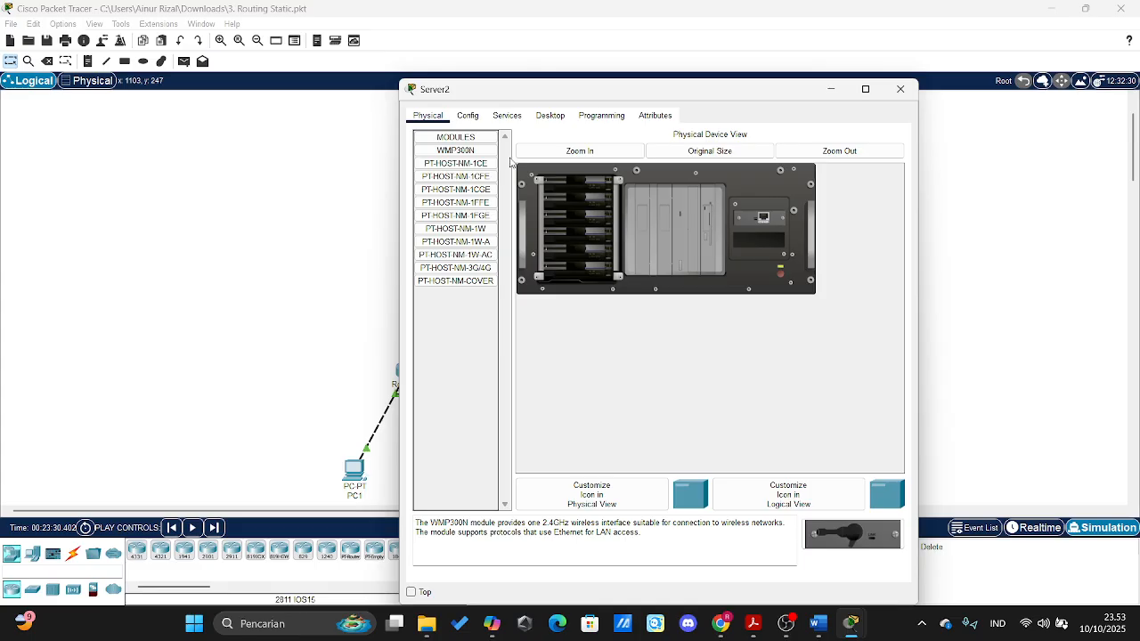
click(548, 114)
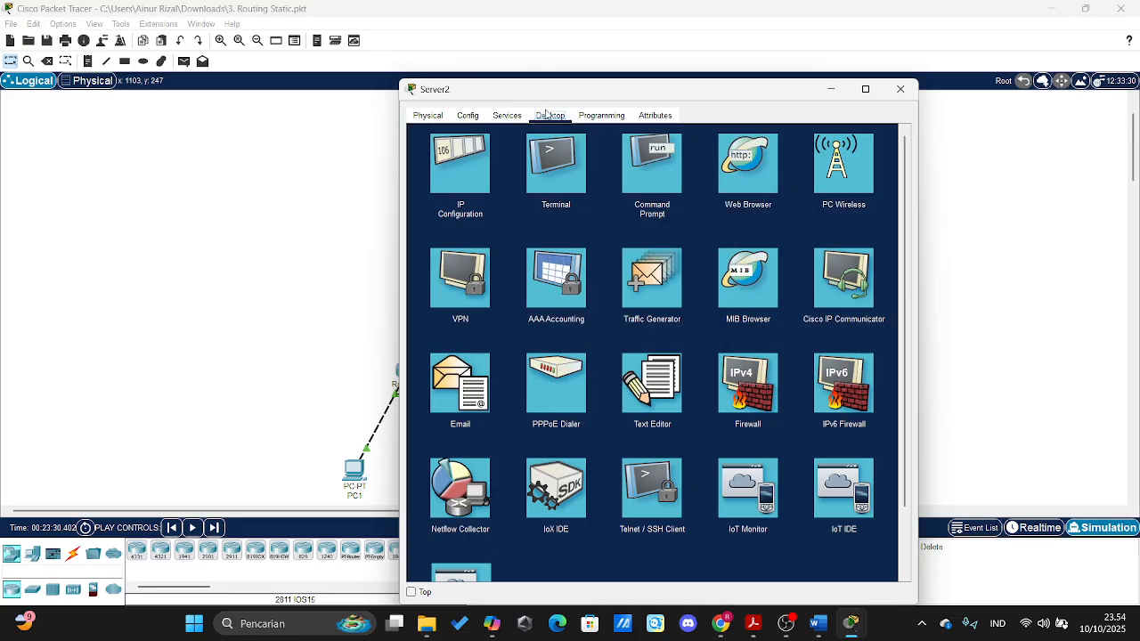
click(460, 164)
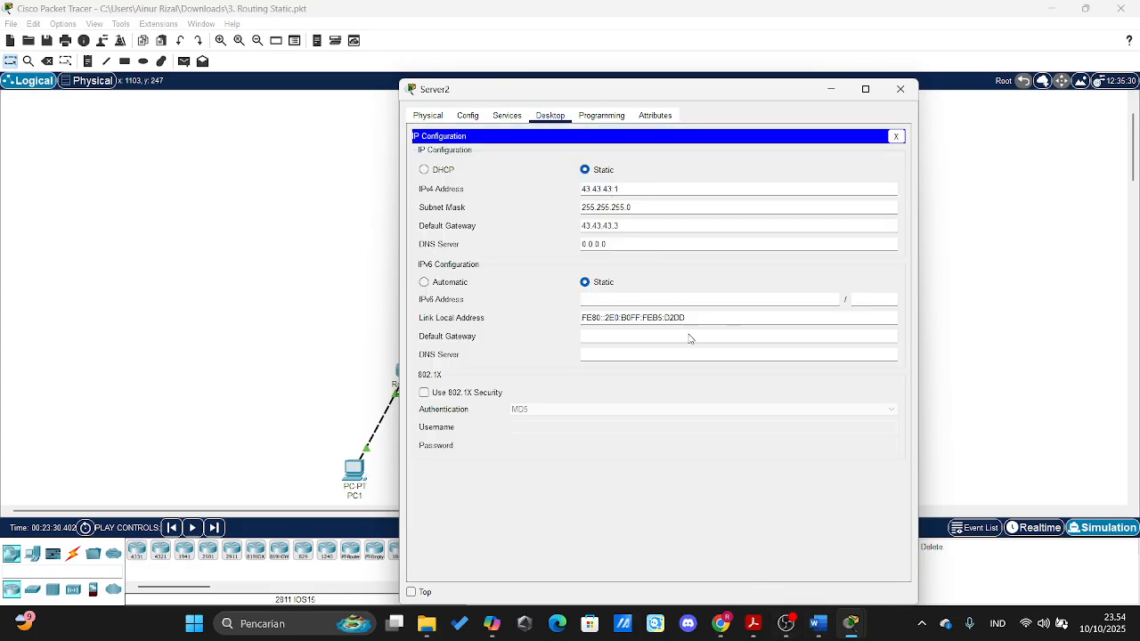
click(817, 623)
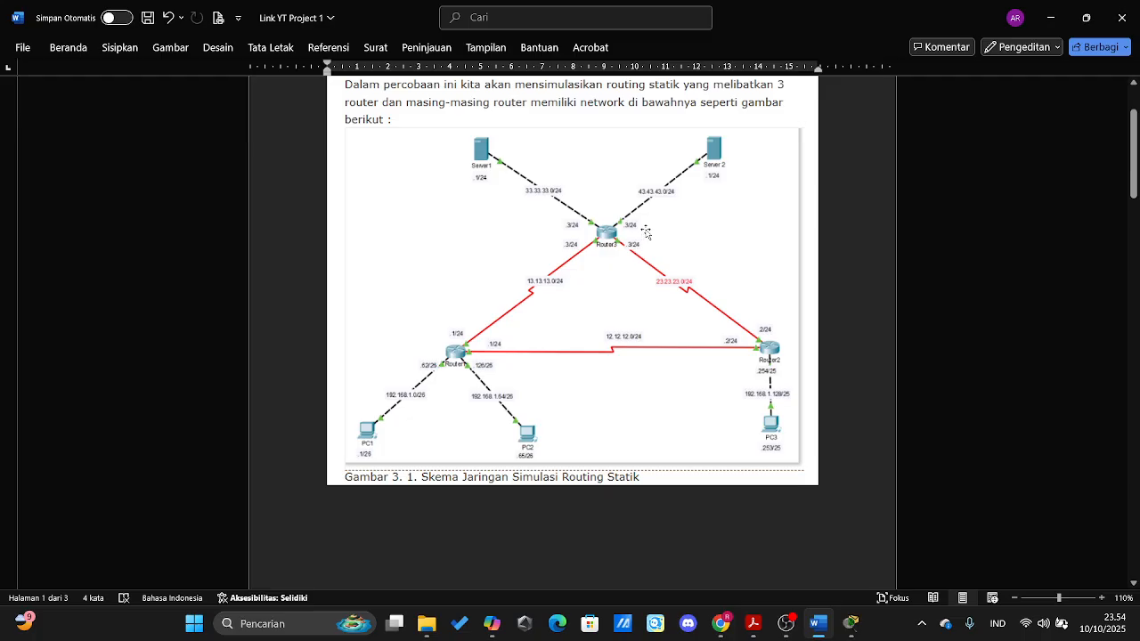
scroll(647, 232, up, 1)
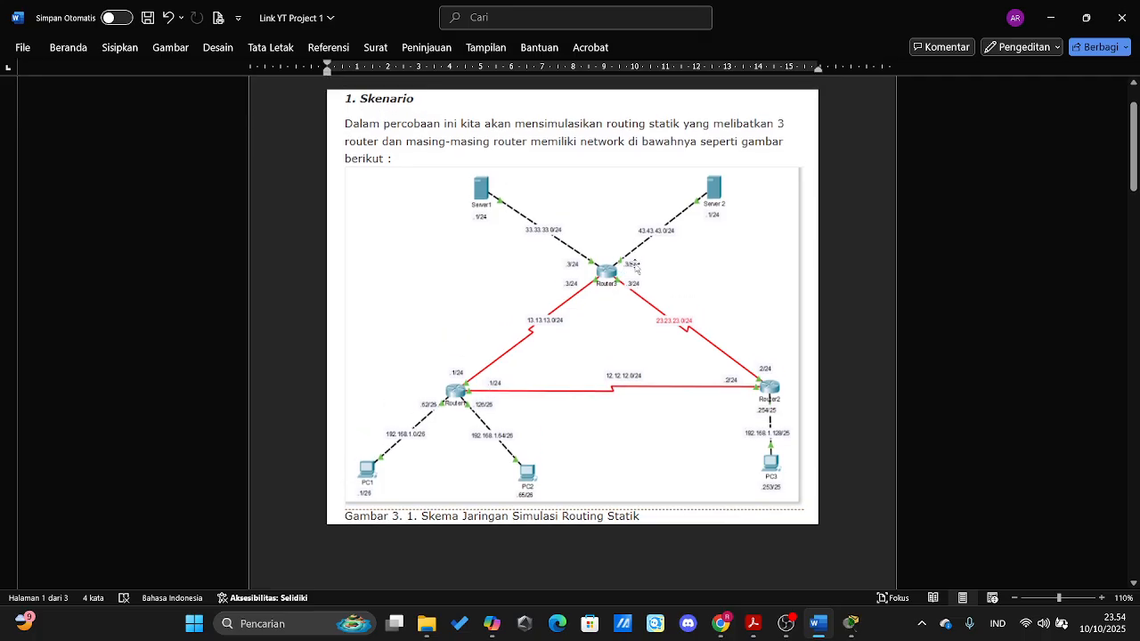
click(817, 623)
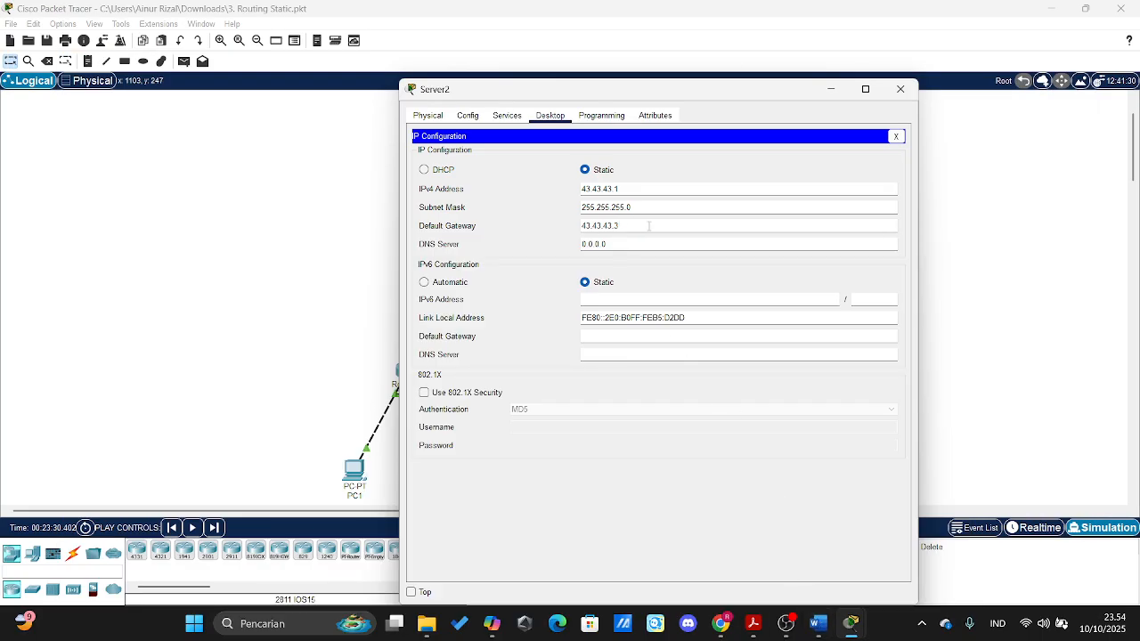
- Review Server2's subnet mask without changing it, and close the server's window
drag(642, 207, 561, 206)
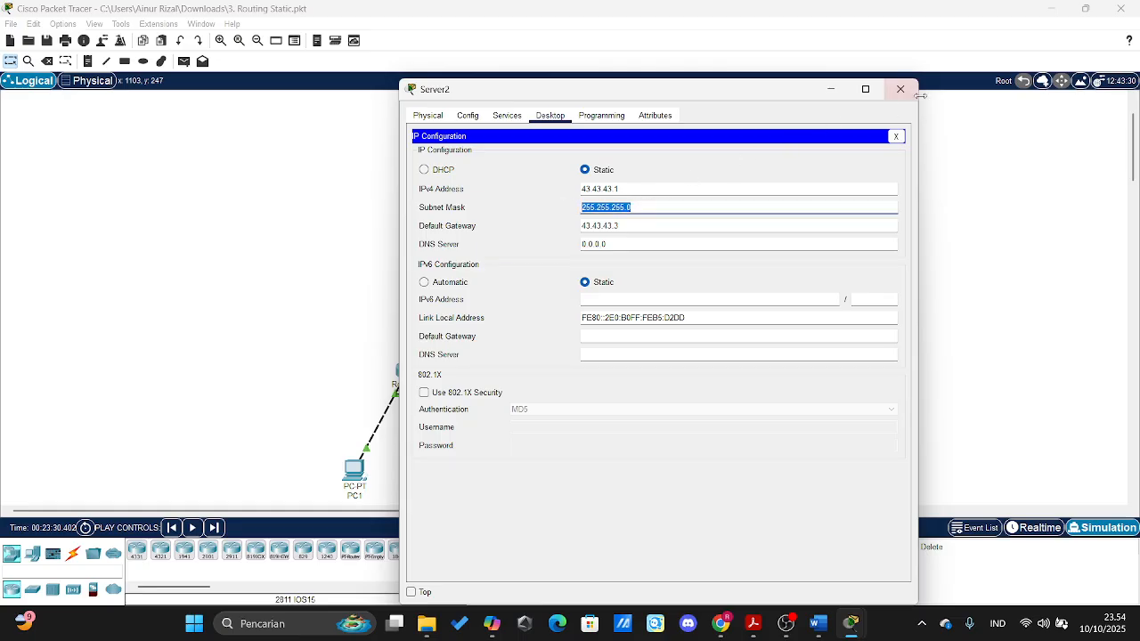
click(713, 178)
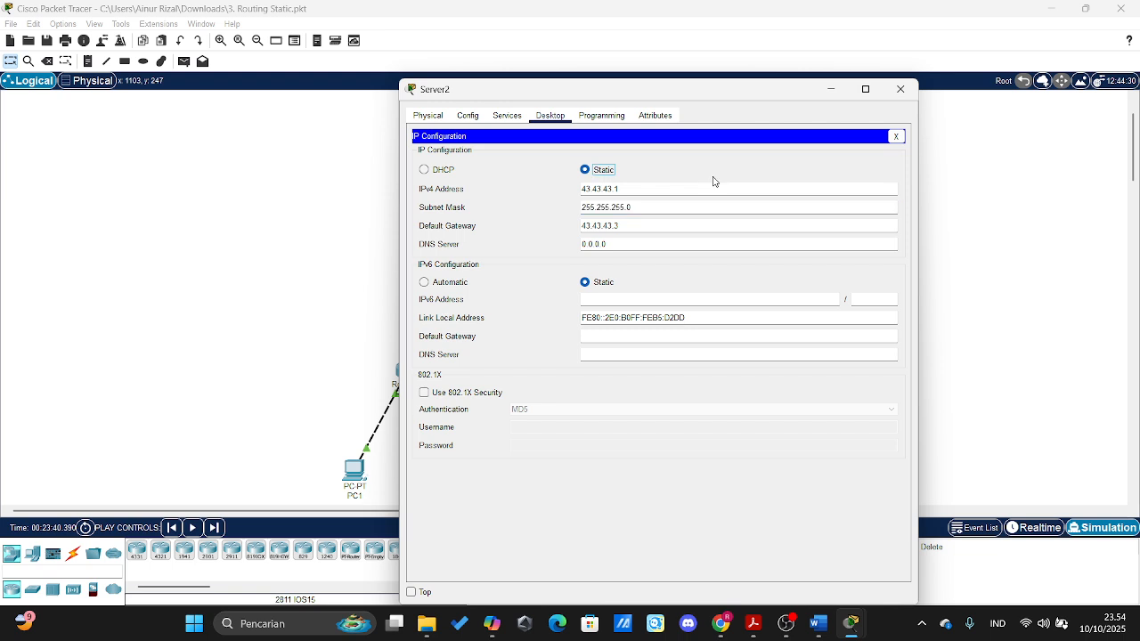
click(900, 89)
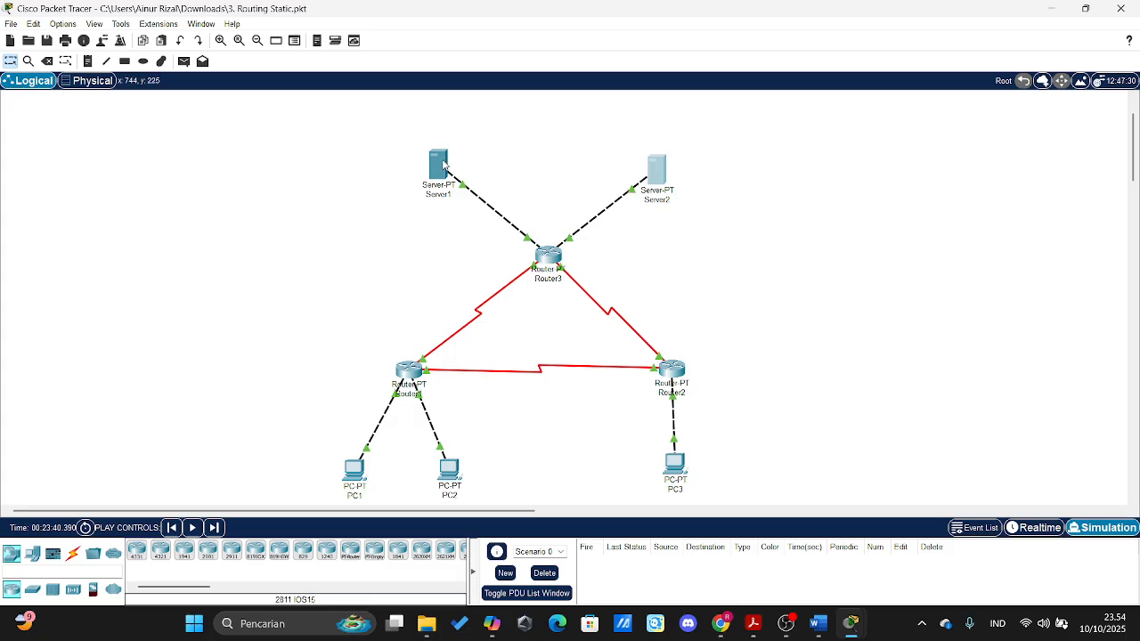
- Reopen Router1's configuration beside its PCs and recheck the FastEthernet0/0 and FastEthernet1/0 address settings
click(417, 372)
click(474, 230)
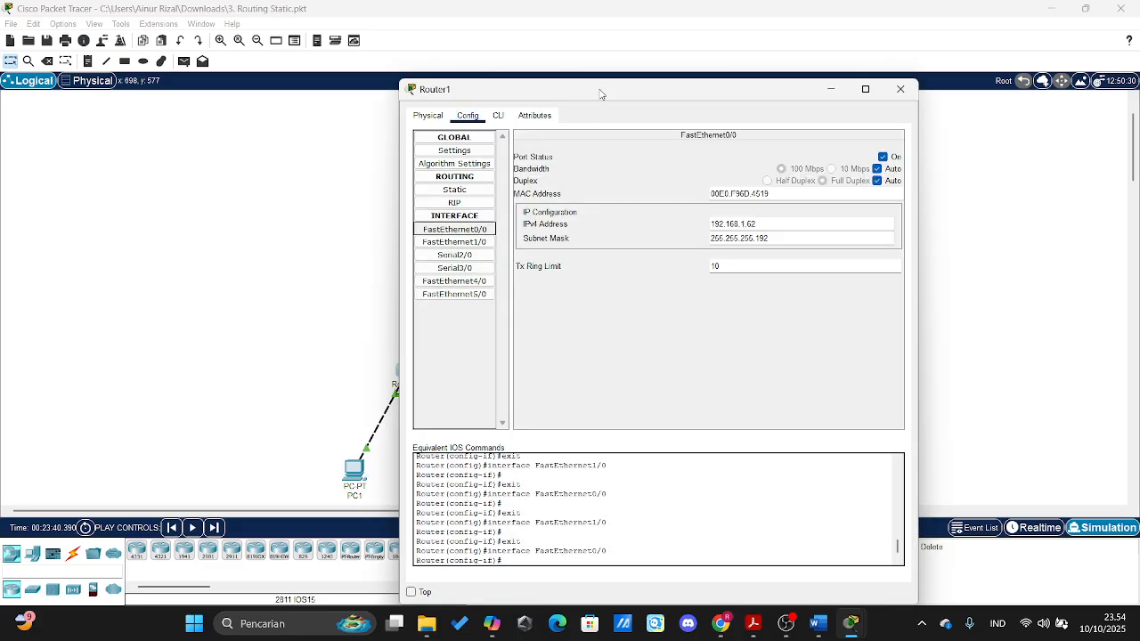
drag(600, 95, 667, 90)
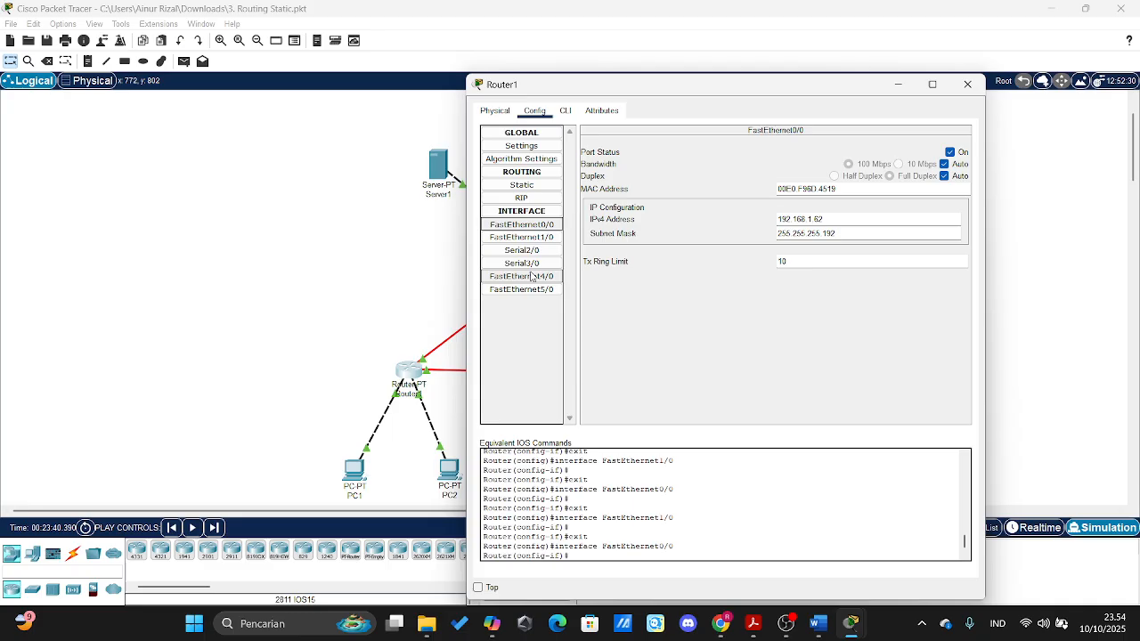
click(522, 237)
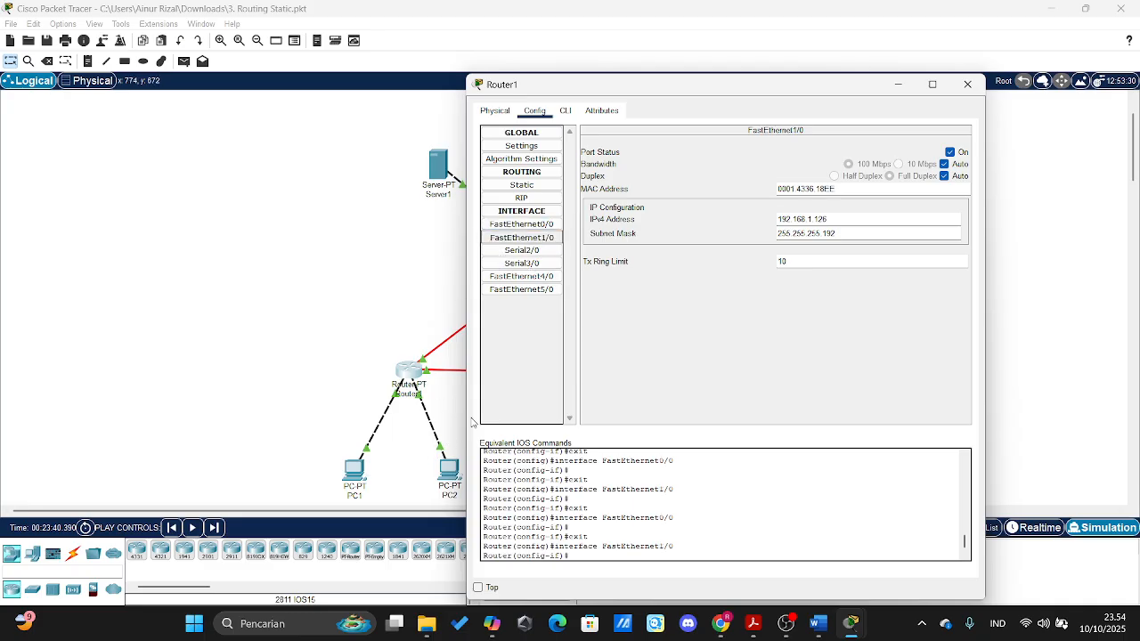
- View Router1's Serial2/0 settings and reposition the window so the links between the routers can be examined
click(523, 251)
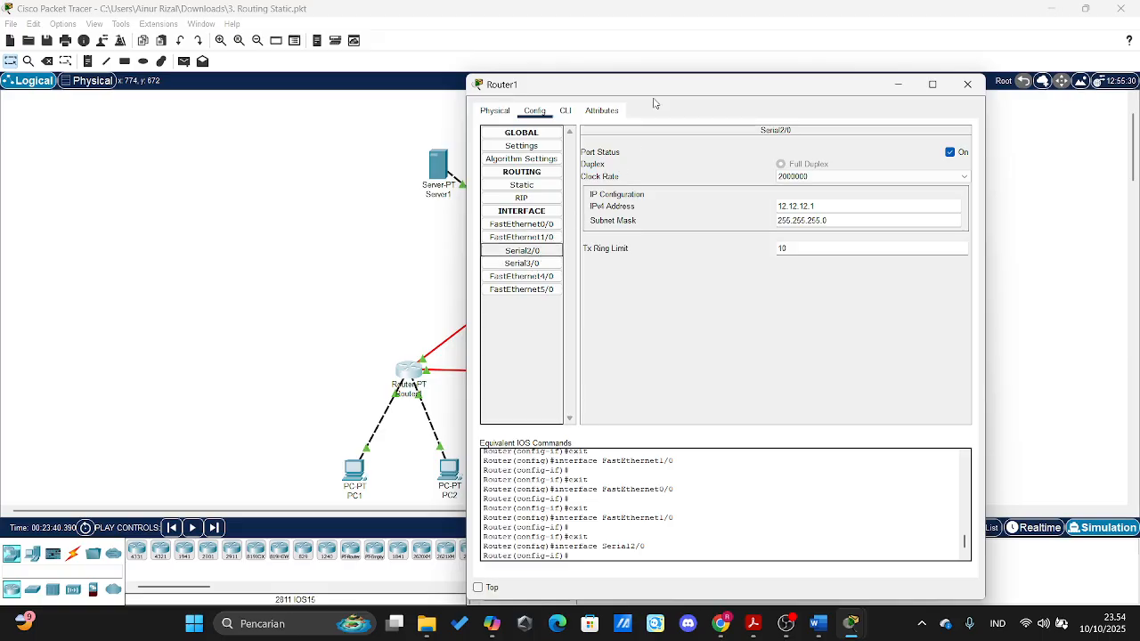
drag(658, 90, 840, 82)
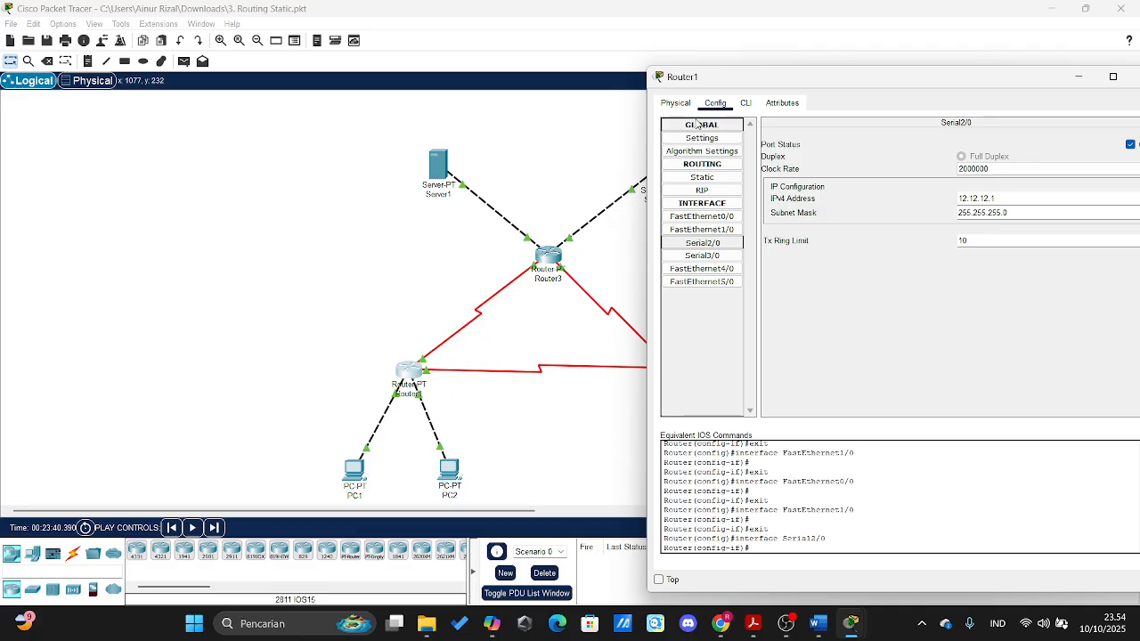
drag(727, 86, 585, 422)
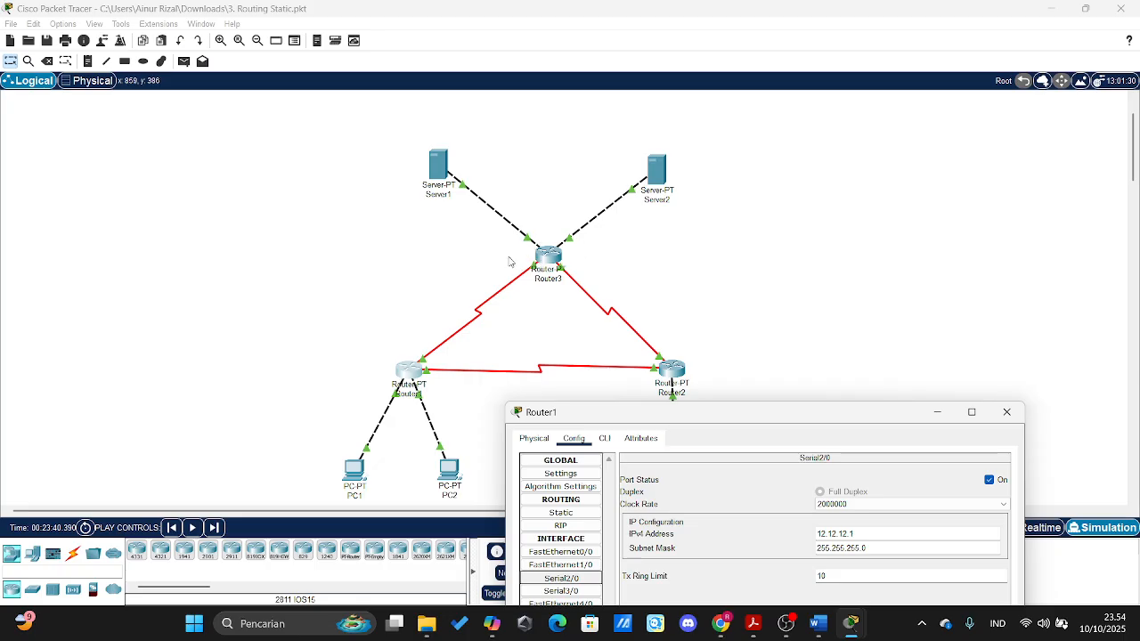
drag(640, 415, 735, 257)
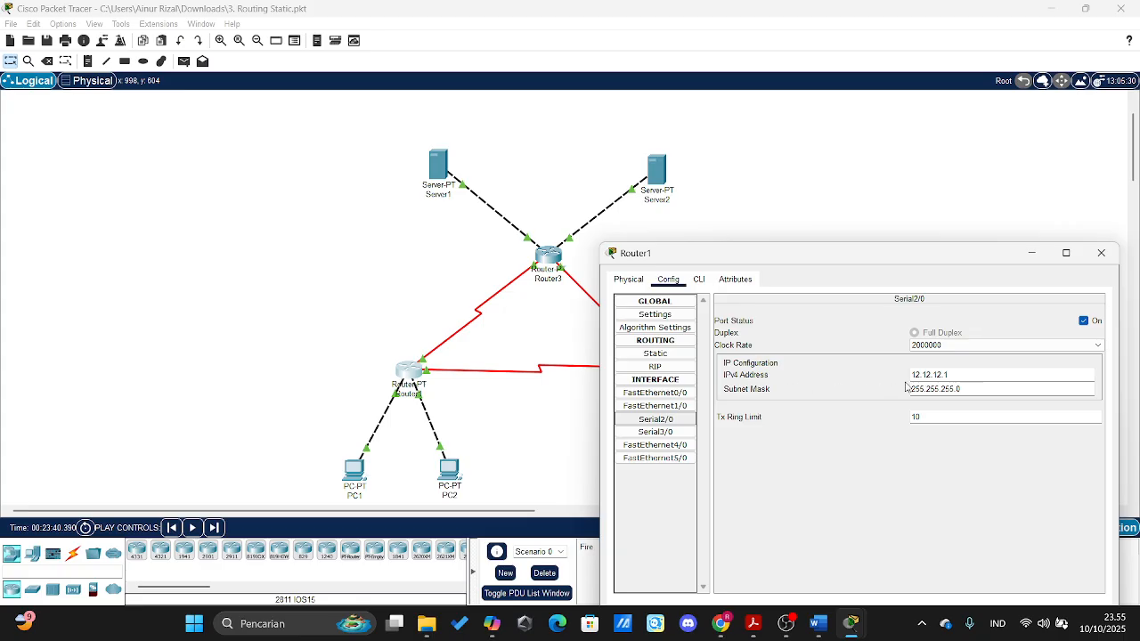
- Check the Router1 to Router2 link addressing in the Word topology diagram, and return to Packet Tracer
click(817, 624)
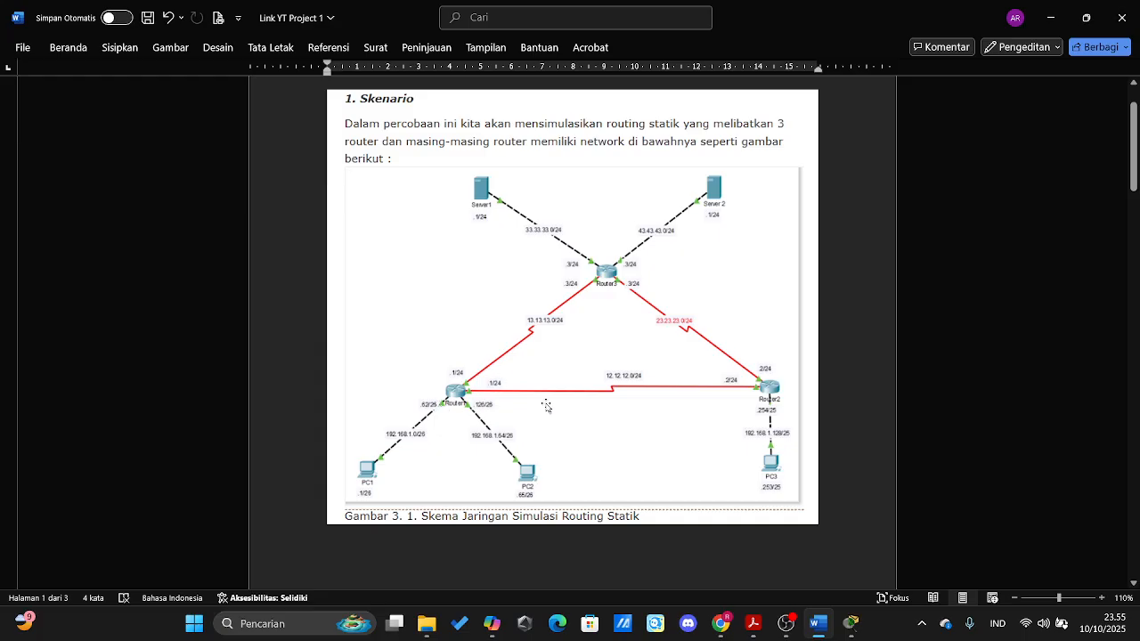
mouse_move(851, 623)
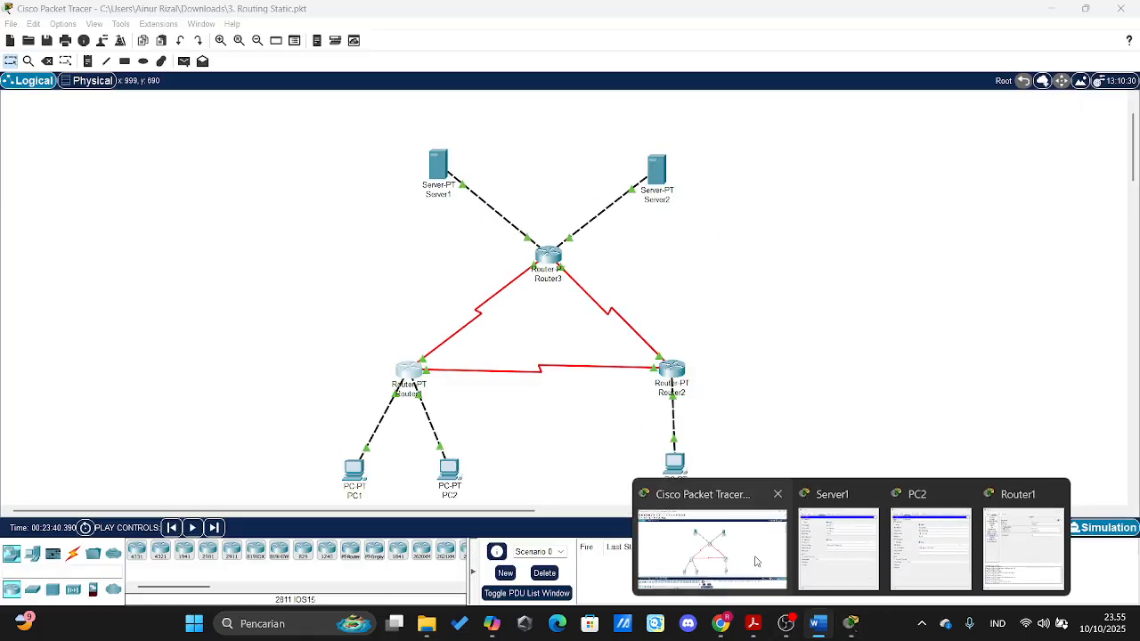
click(756, 561)
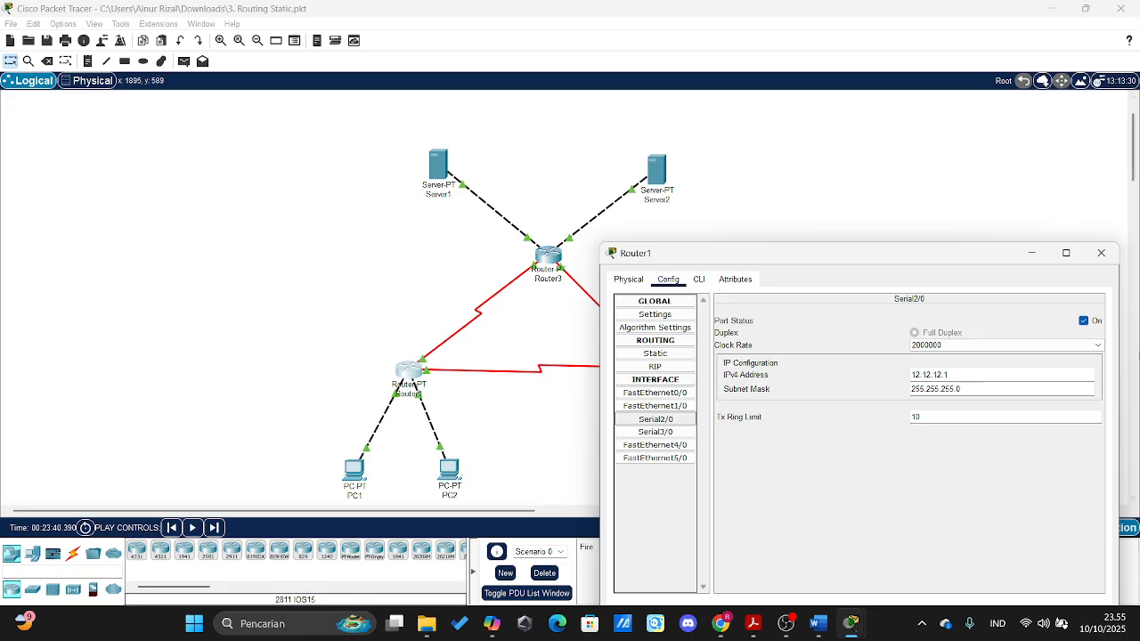
- View Router1's Serial3/0 address settings, check the topology diagram in Word, and return to Packet Tracer
click(677, 406)
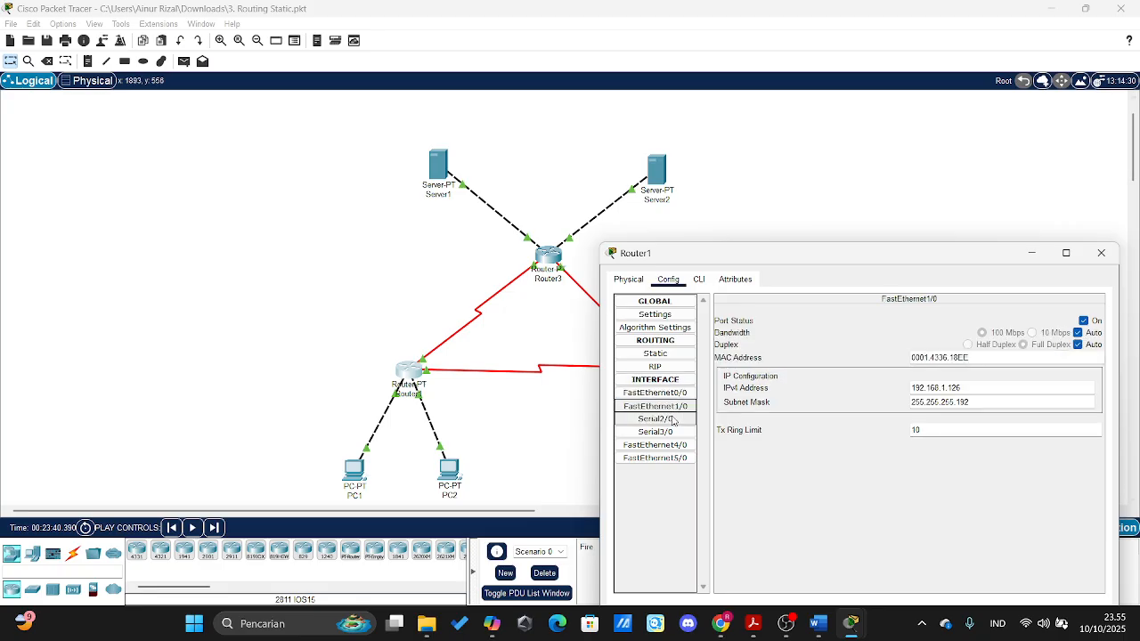
click(667, 420)
click(668, 434)
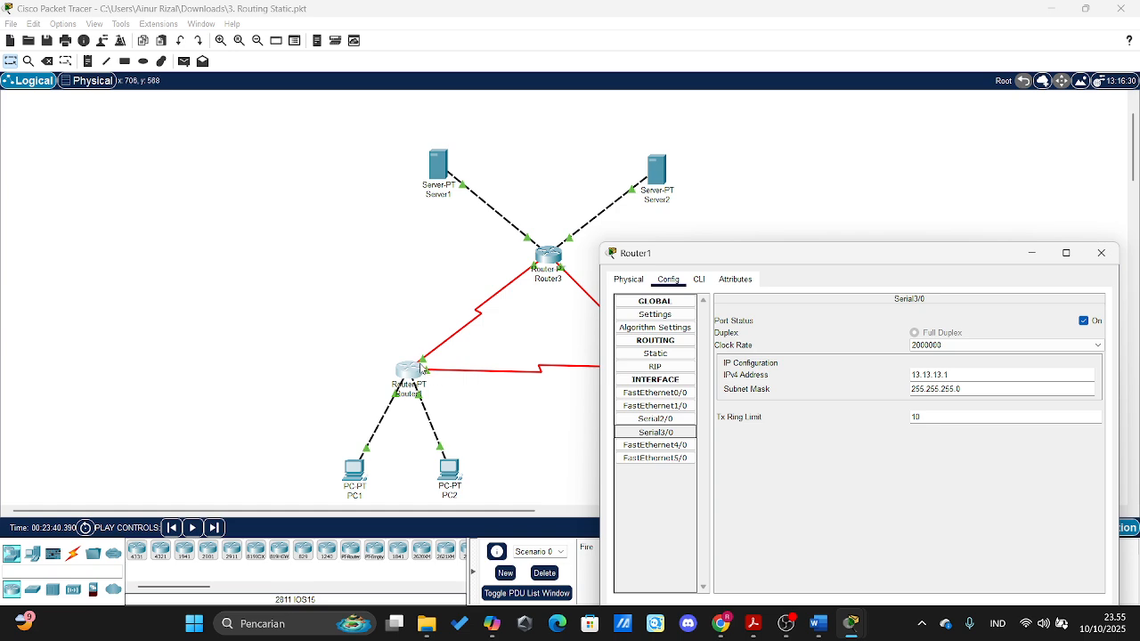
click(817, 622)
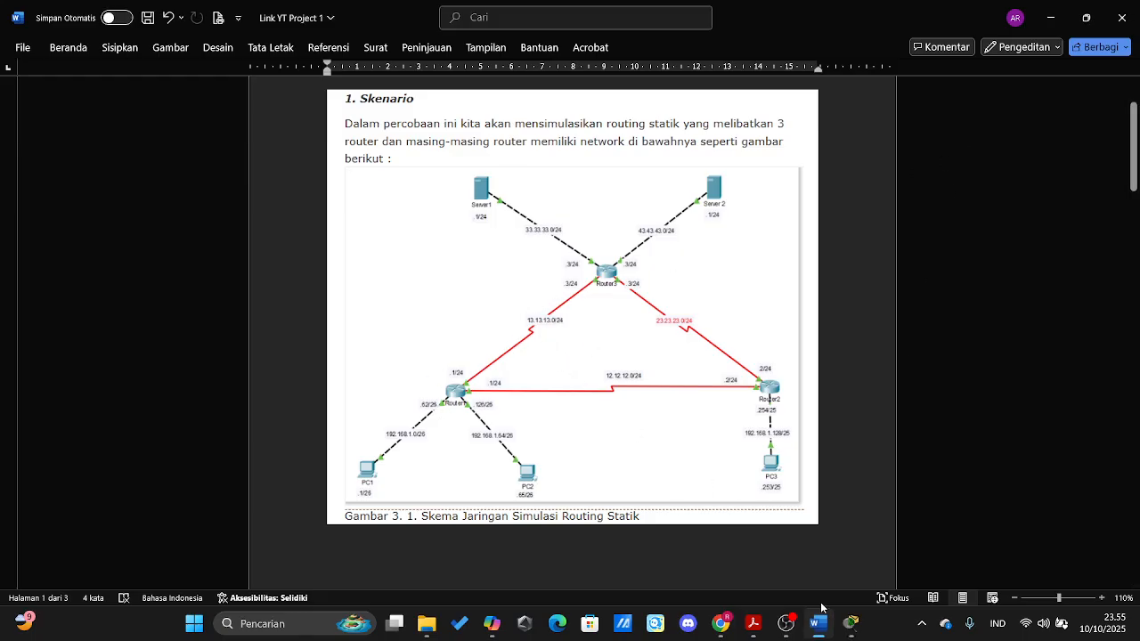
click(850, 622)
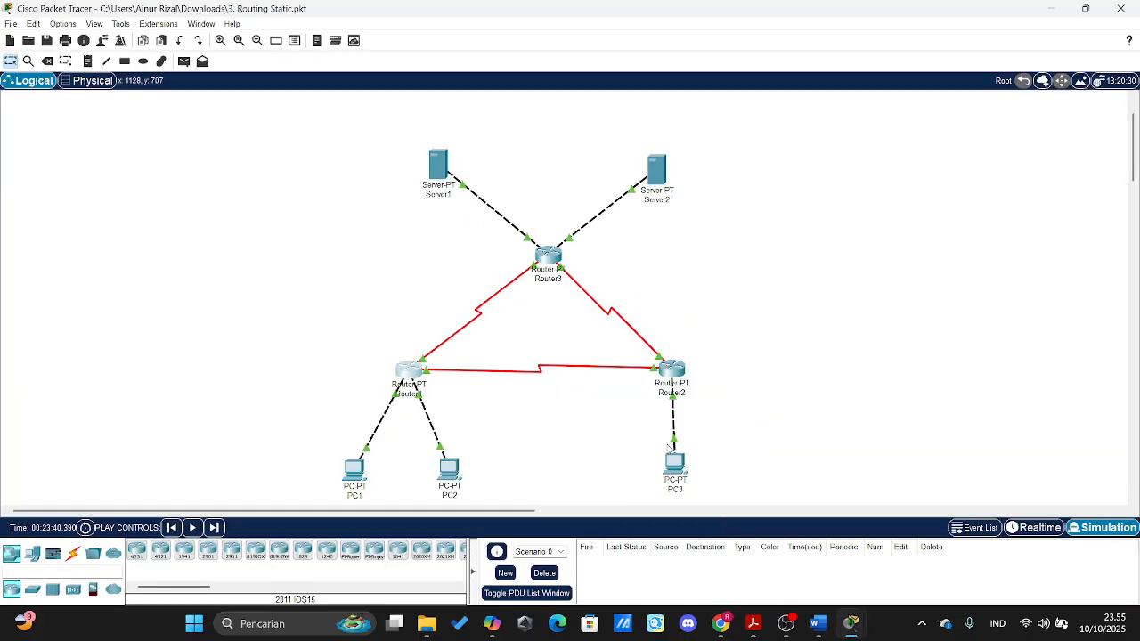
- Bring Router1's Serial3/0 settings back into view, and close the router's window
click(415, 376)
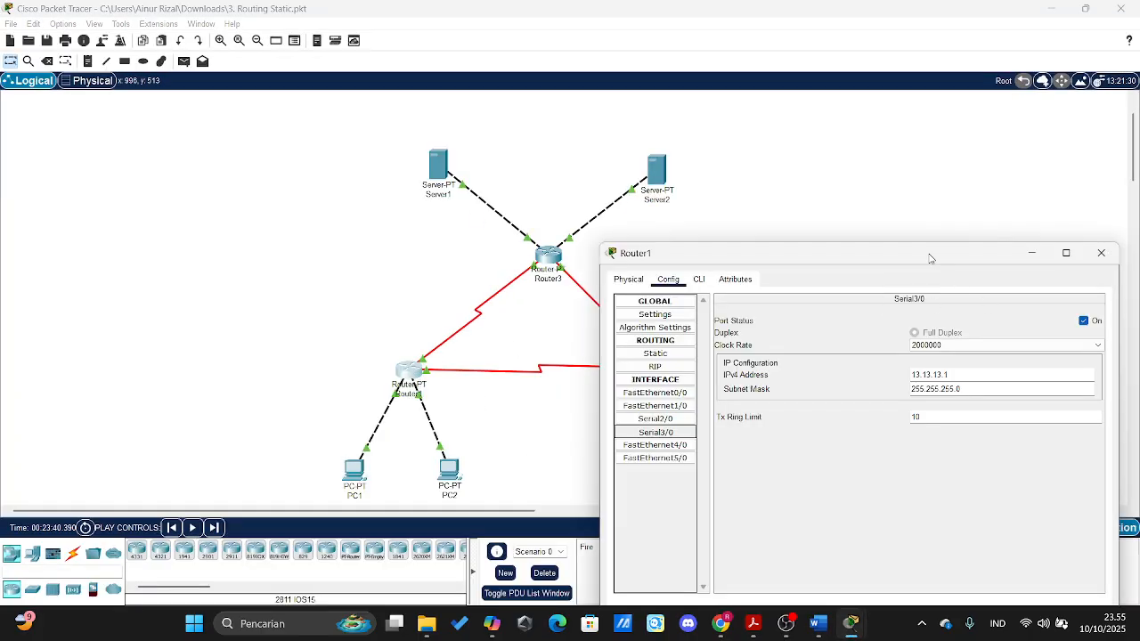
drag(929, 259, 871, 221)
click(1050, 217)
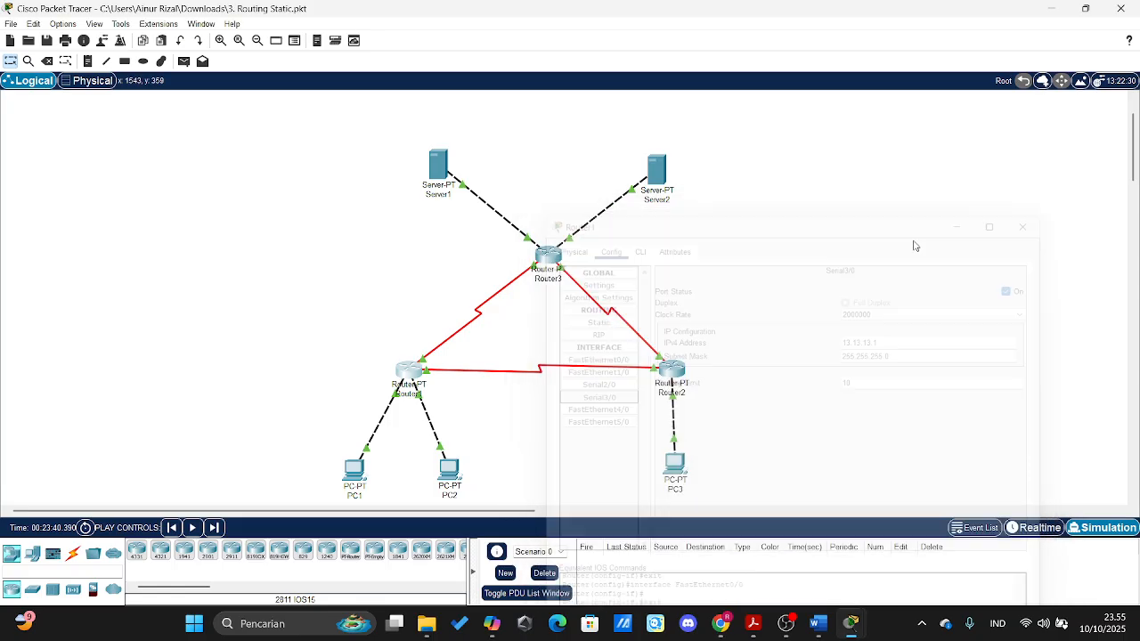
- Check Router2's FastEthernet0/0 and Serial2/0 address settings, moving its window aside to uncover the topology
click(677, 372)
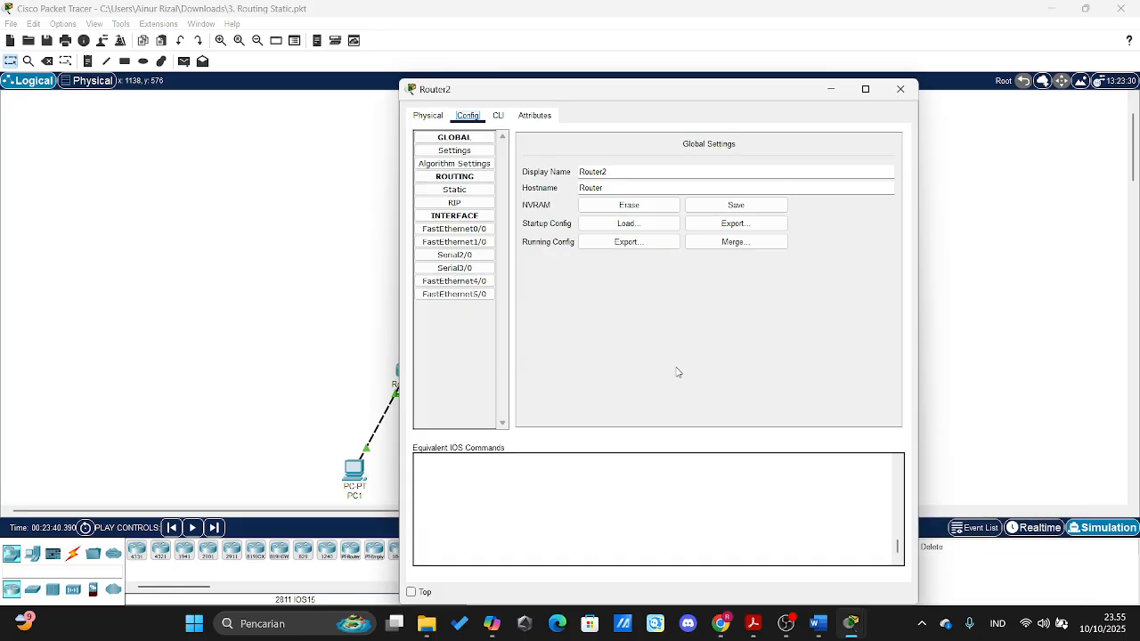
click(471, 230)
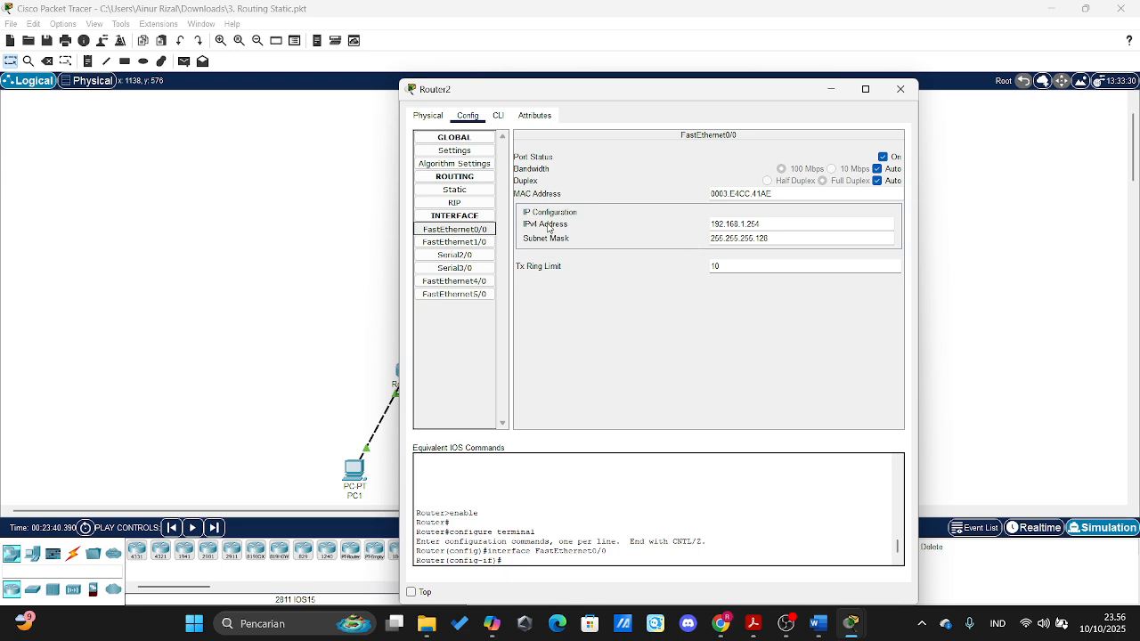
click(479, 255)
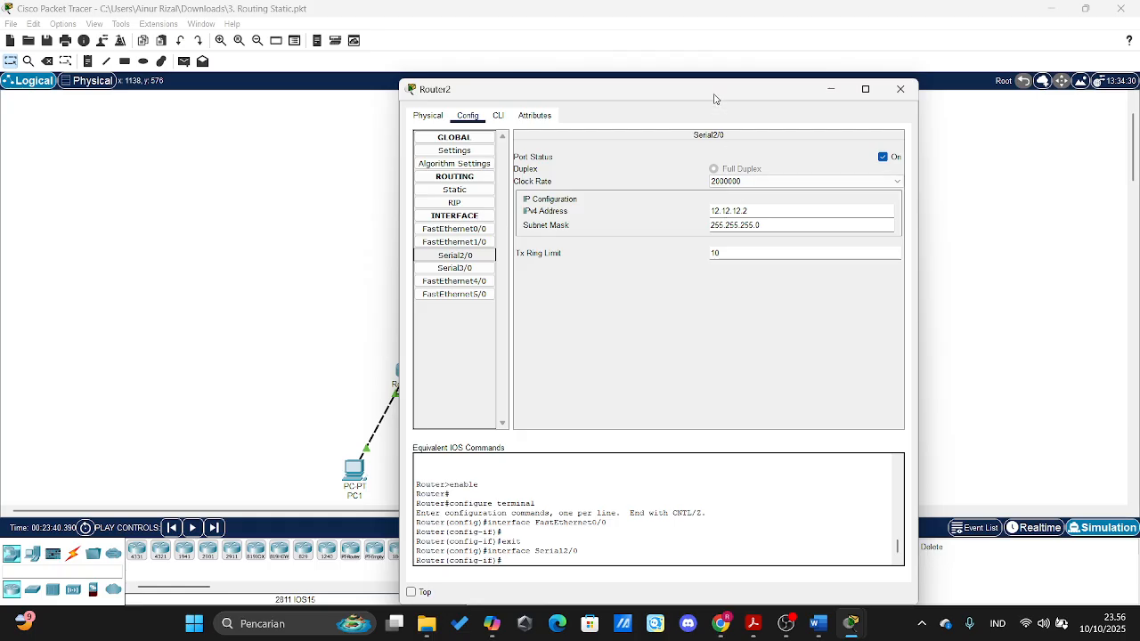
drag(713, 98, 863, 111)
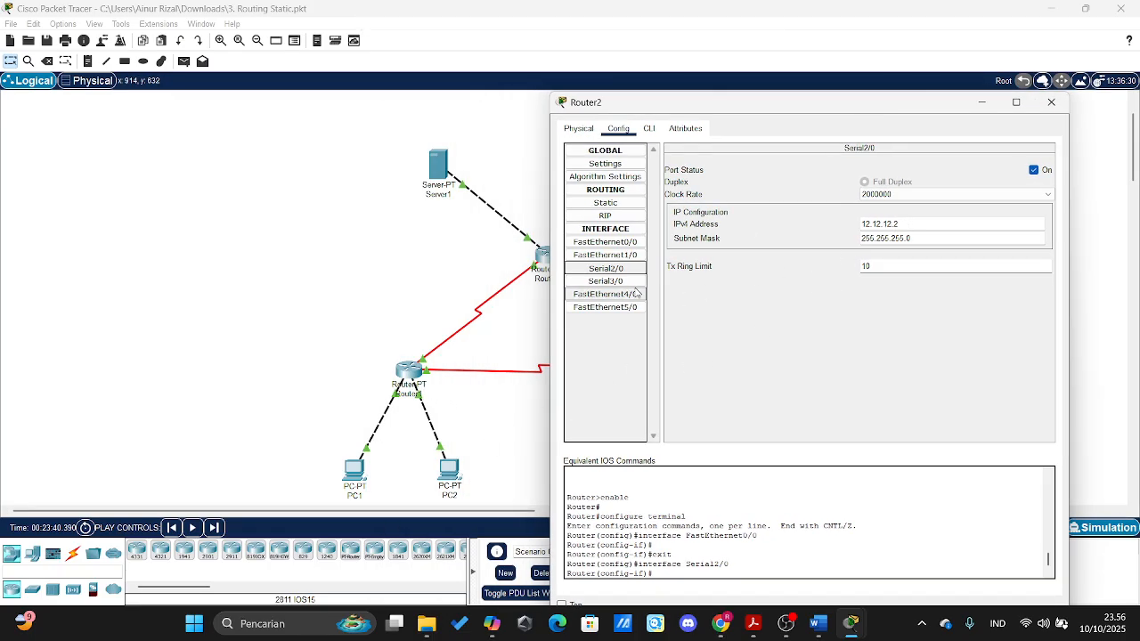
- View Router2's Serial3/0 address settings, compare them with the topology diagram in Word, and return to Packet Tracer
click(605, 281)
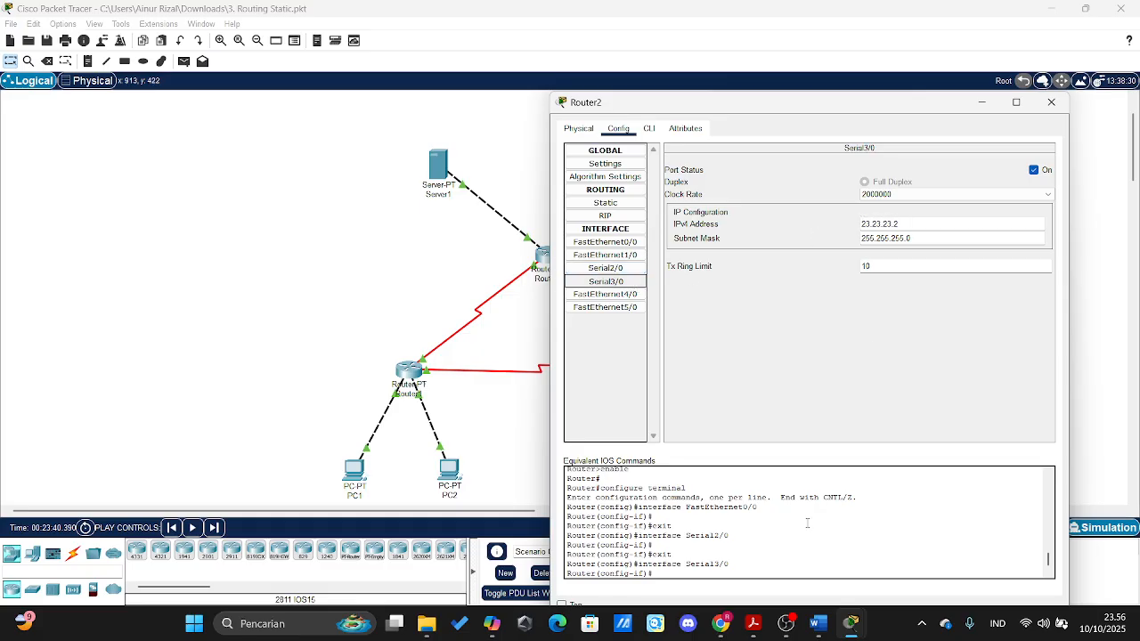
click(818, 625)
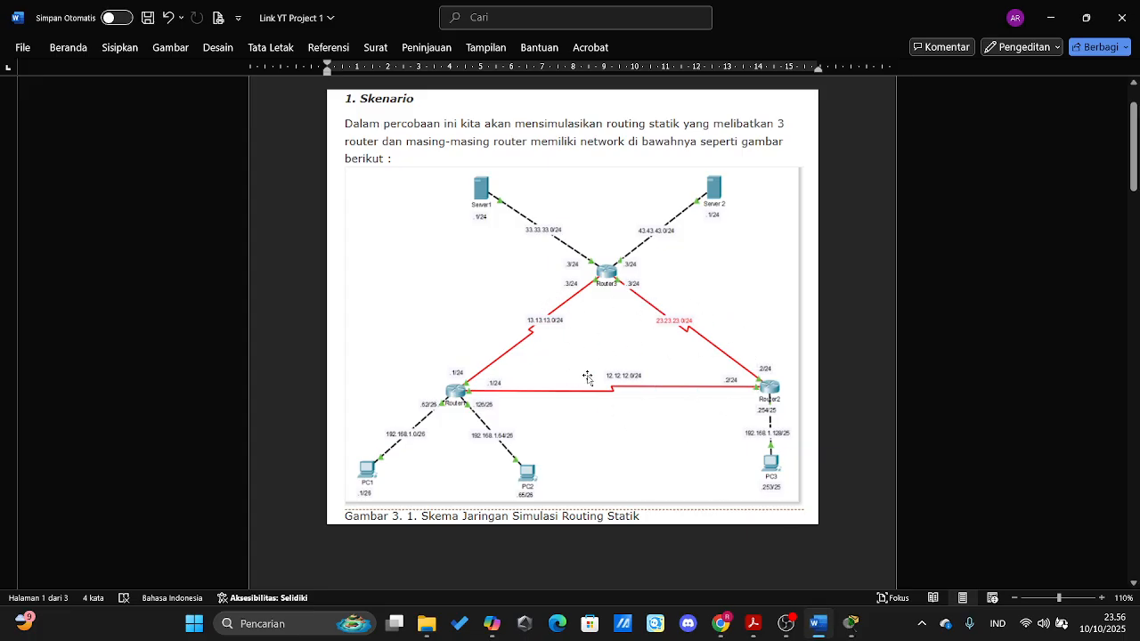
mouse_move(851, 623)
click(775, 550)
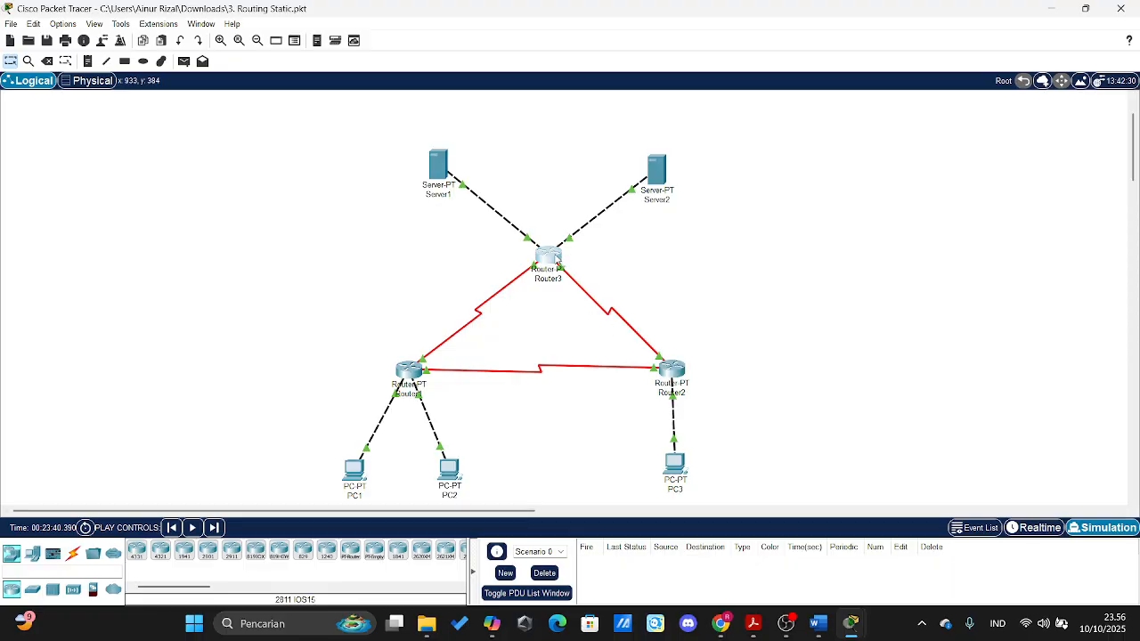
- Check Router3's FastEthernet0/0 and FastEthernet1/0 address settings, moving its window to uncover the two servers
click(556, 259)
click(454, 229)
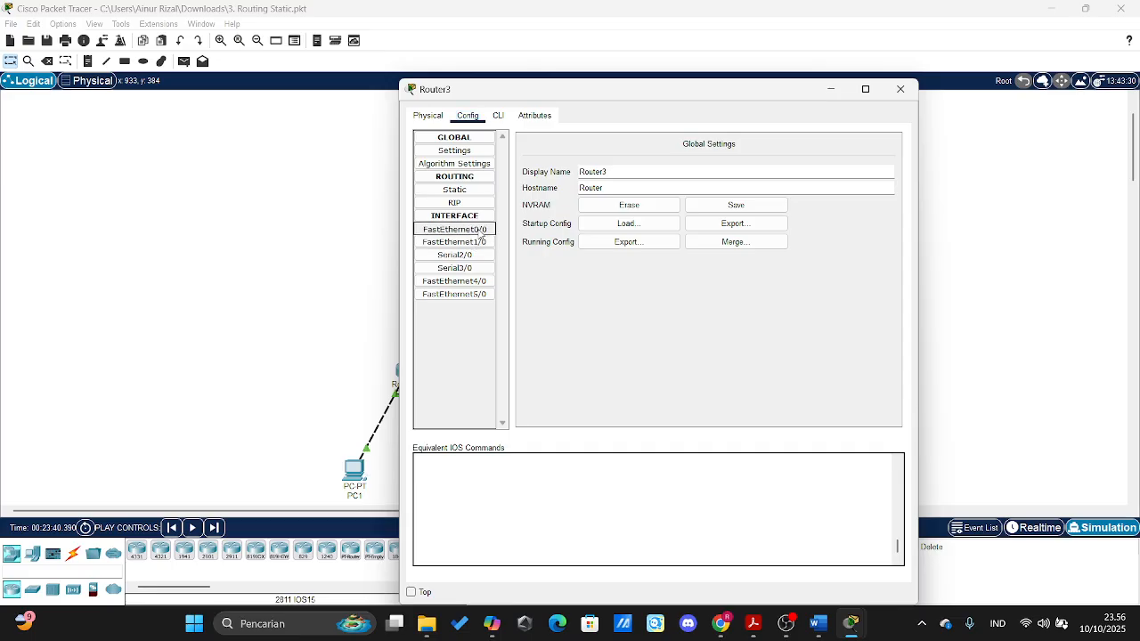
drag(520, 90, 520, 203)
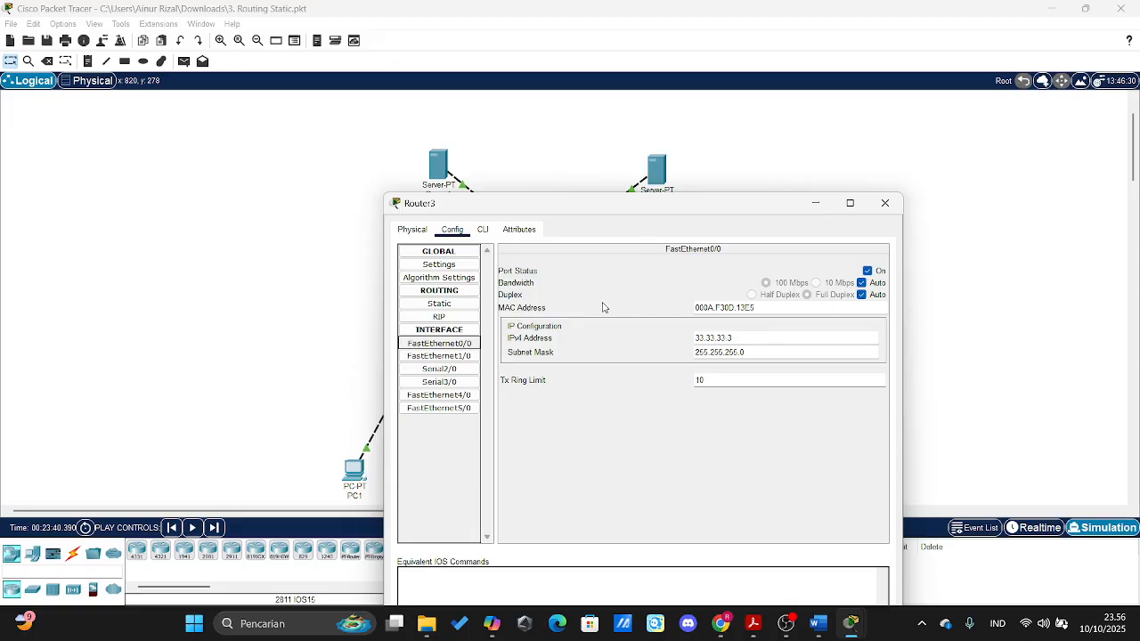
drag(561, 208, 505, 231)
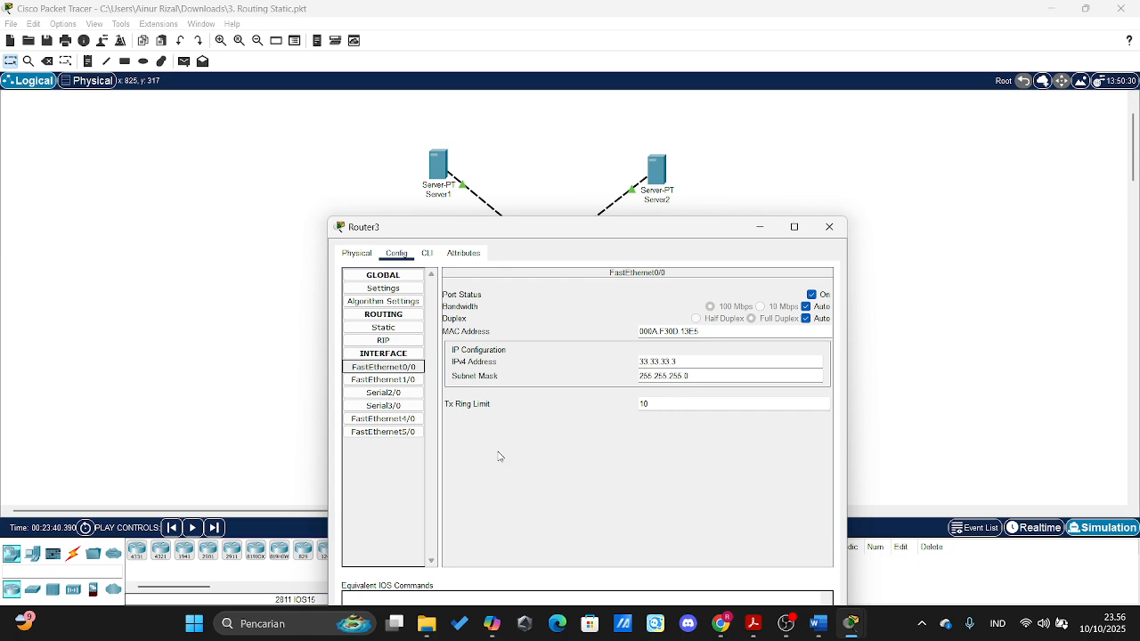
click(392, 380)
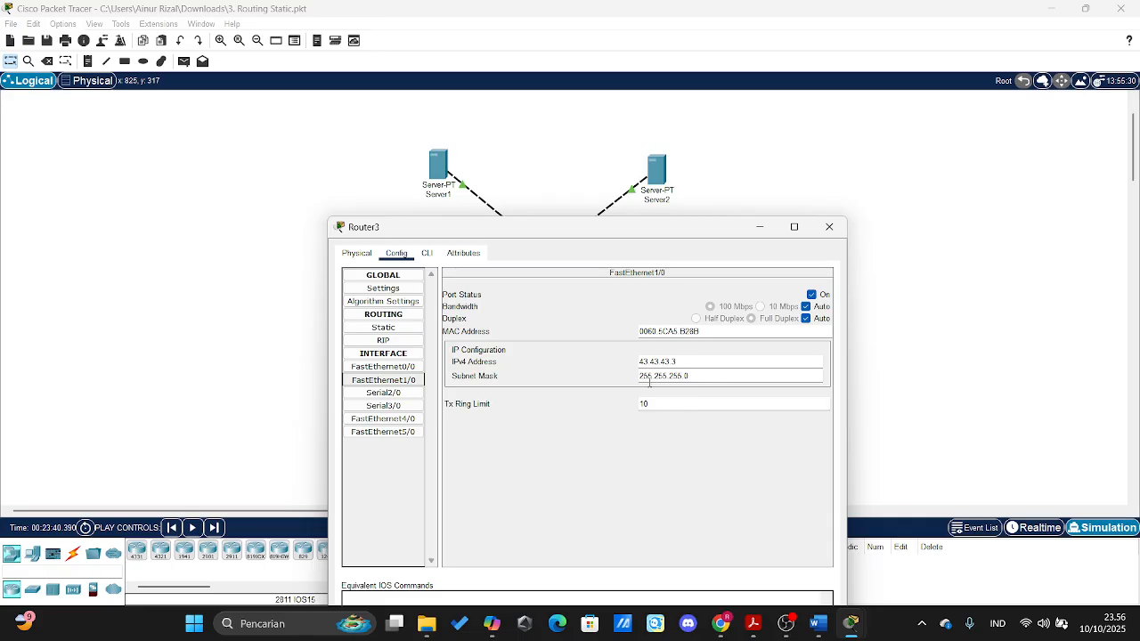
- Check Router3's Serial2/0 and Serial3/0 address settings against the topology, and close the router's window
click(401, 397)
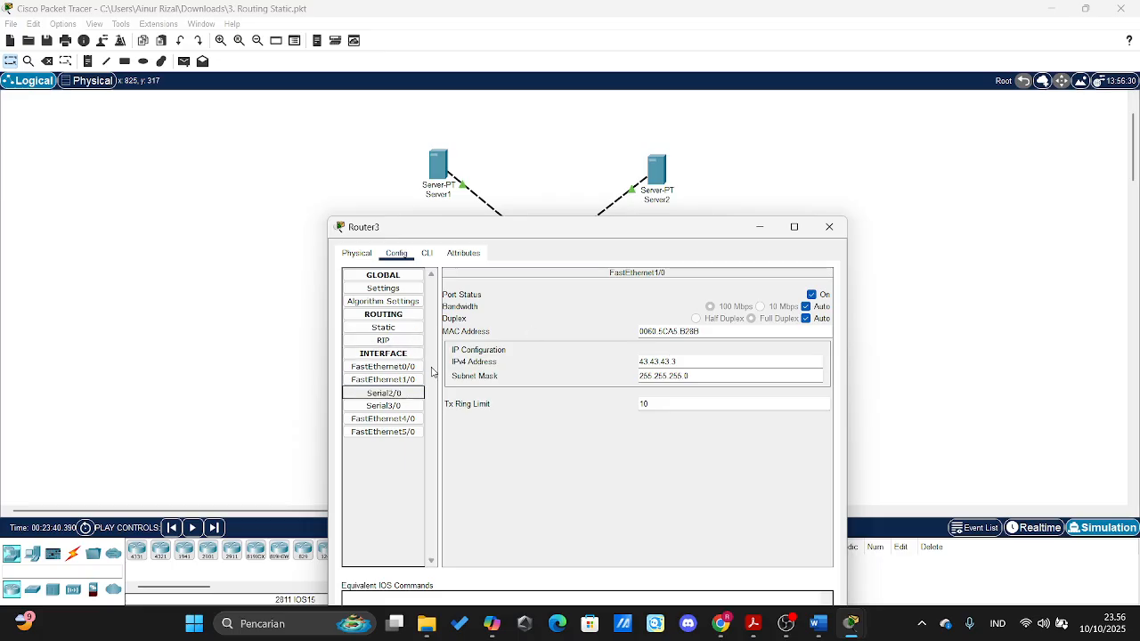
drag(551, 233, 819, 176)
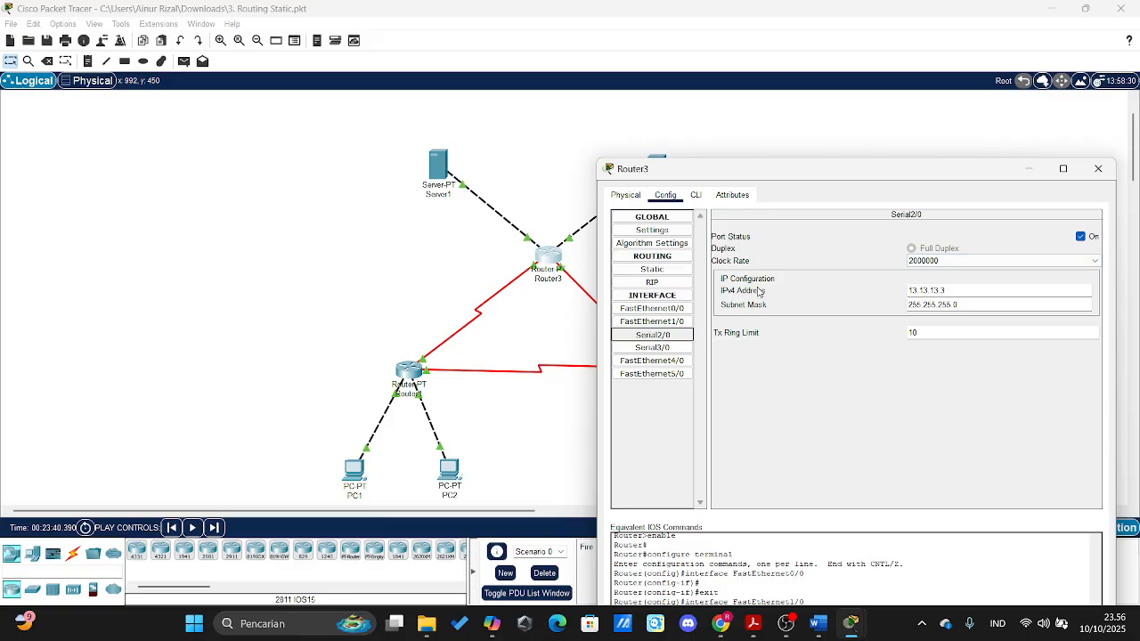
click(676, 347)
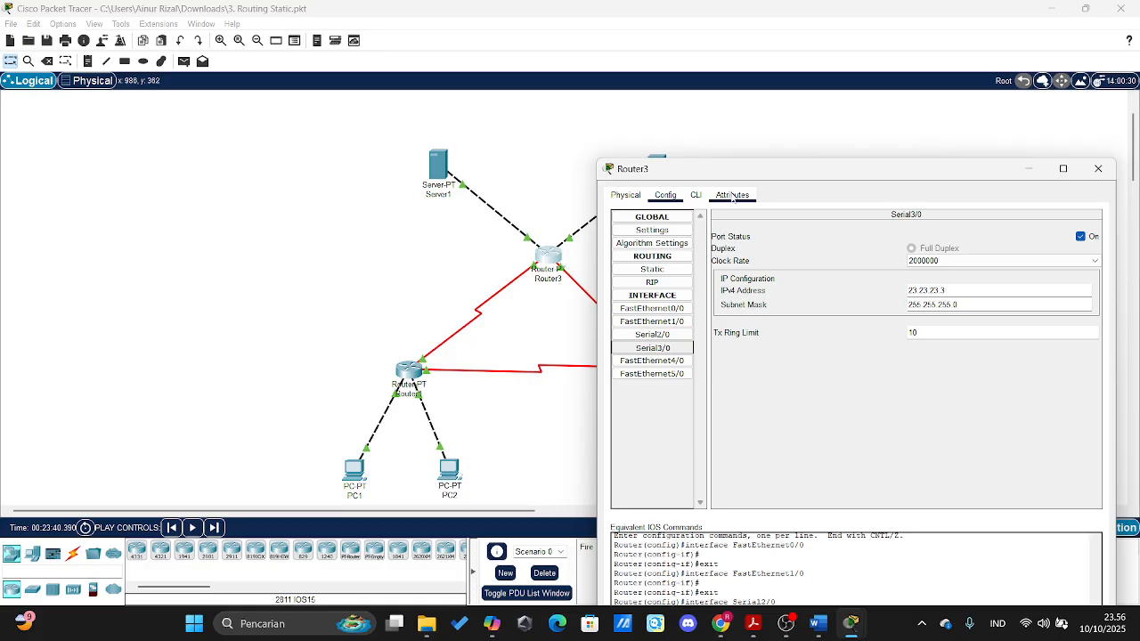
drag(758, 177, 882, 166)
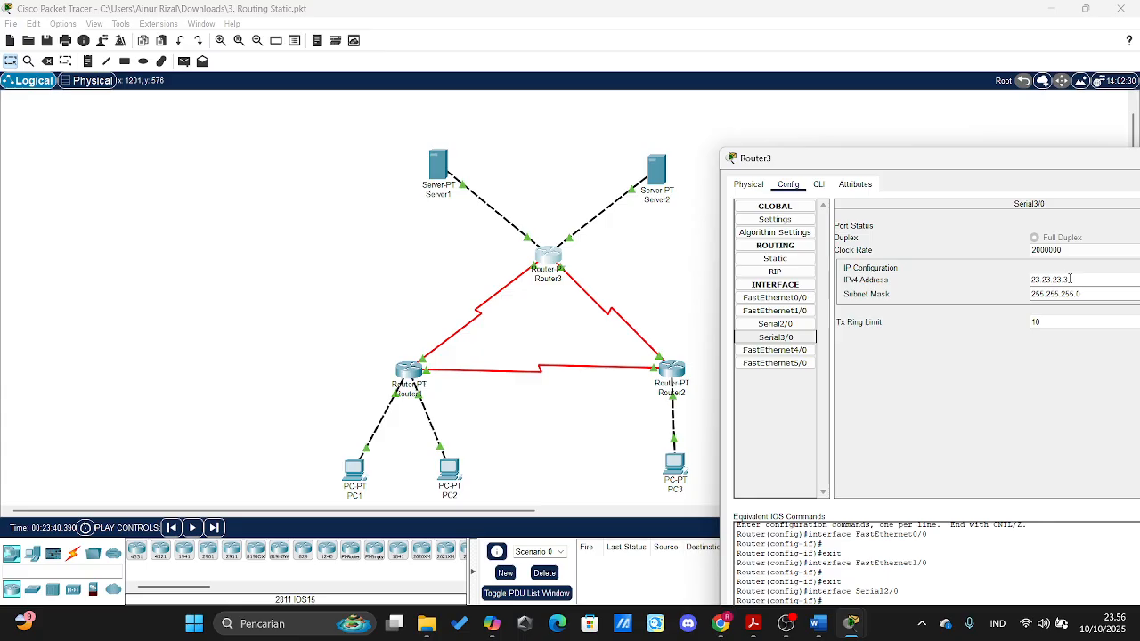
drag(956, 165, 732, 148)
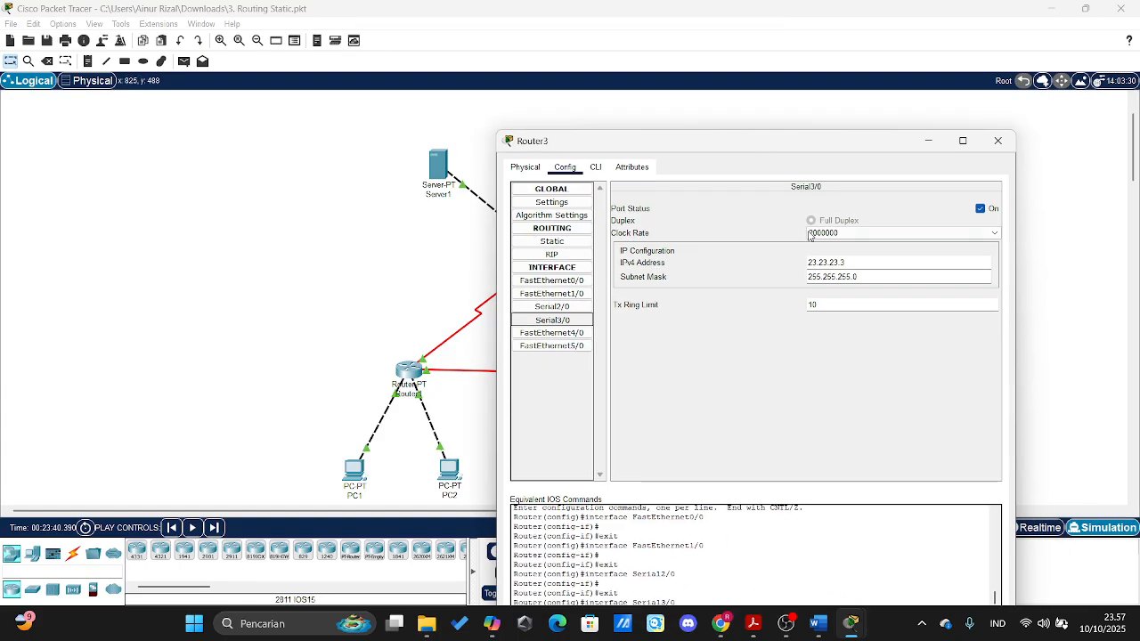
click(998, 140)
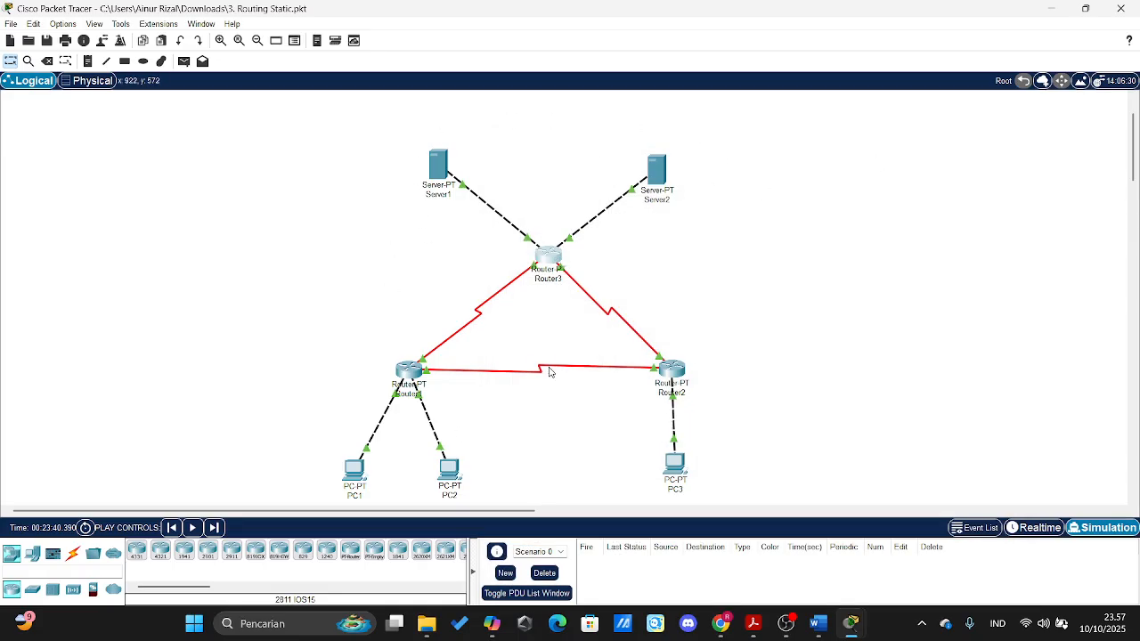
- Read the static routing table for the three routers in the Word assignment, and return to Packet Tracer
click(817, 622)
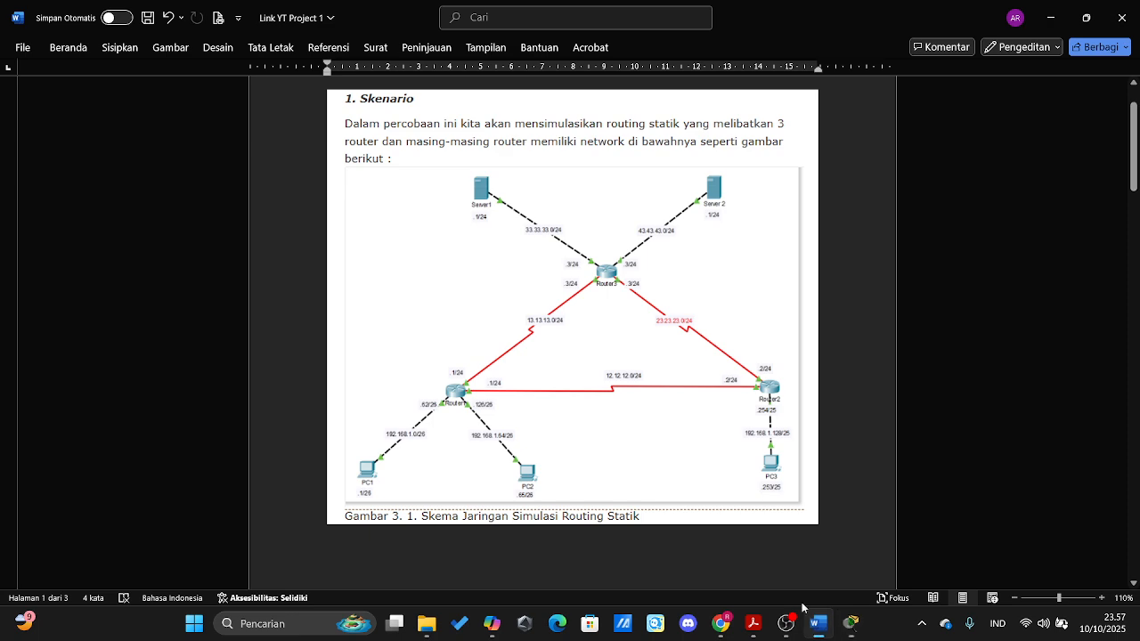
scroll(479, 392, down, 8)
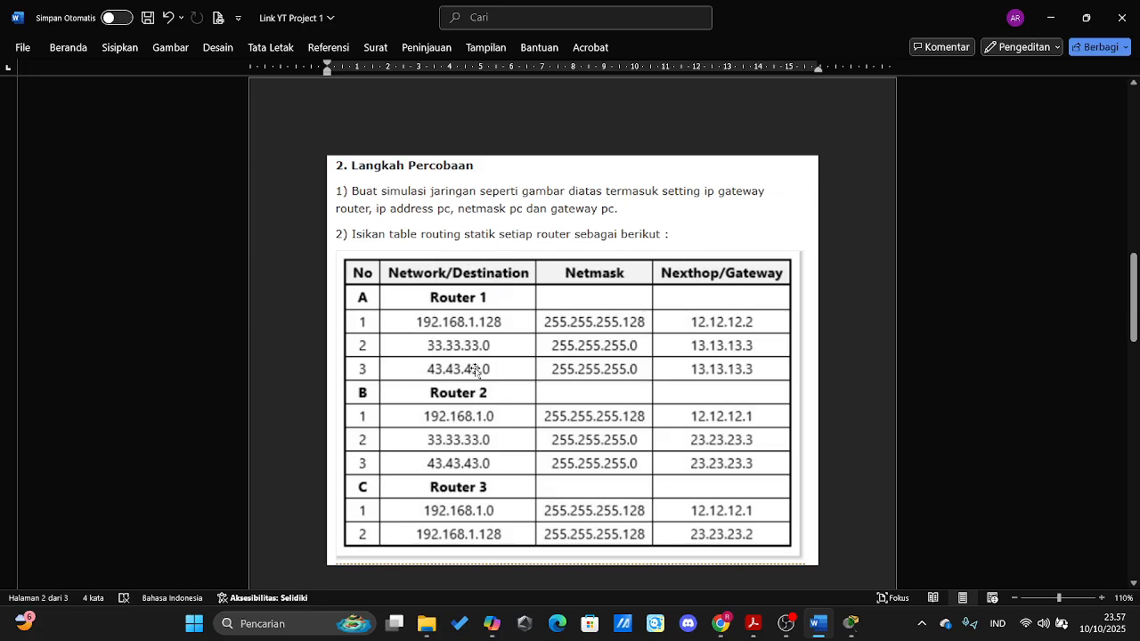
click(851, 623)
click(713, 552)
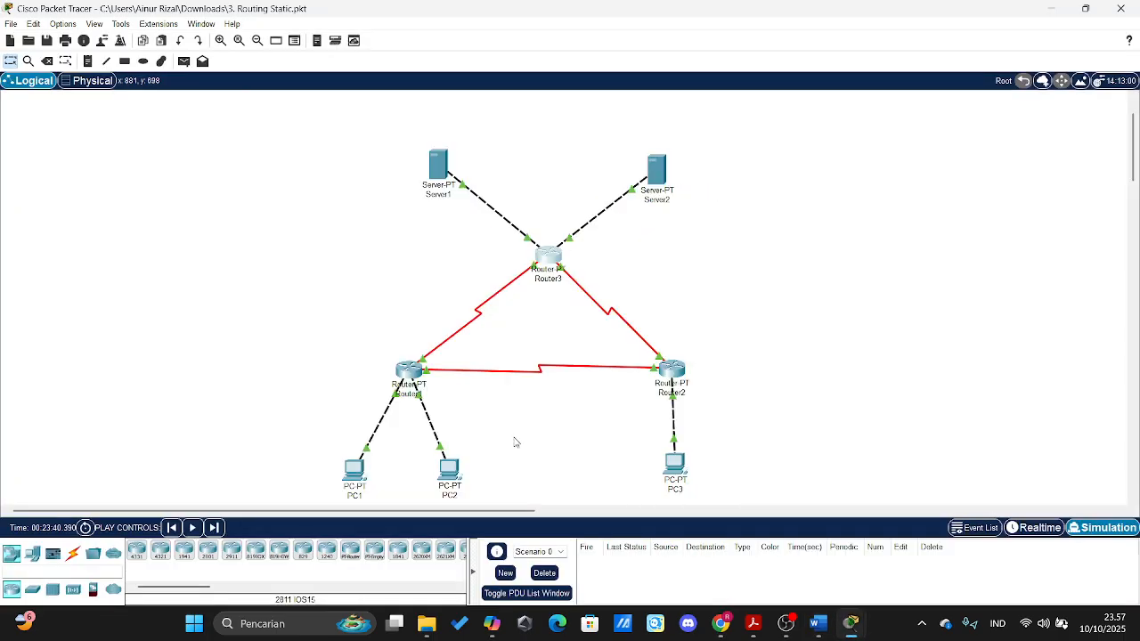
- Review each entry in Router1's static routes list, with its window moved aside to compare against the topology
click(403, 374)
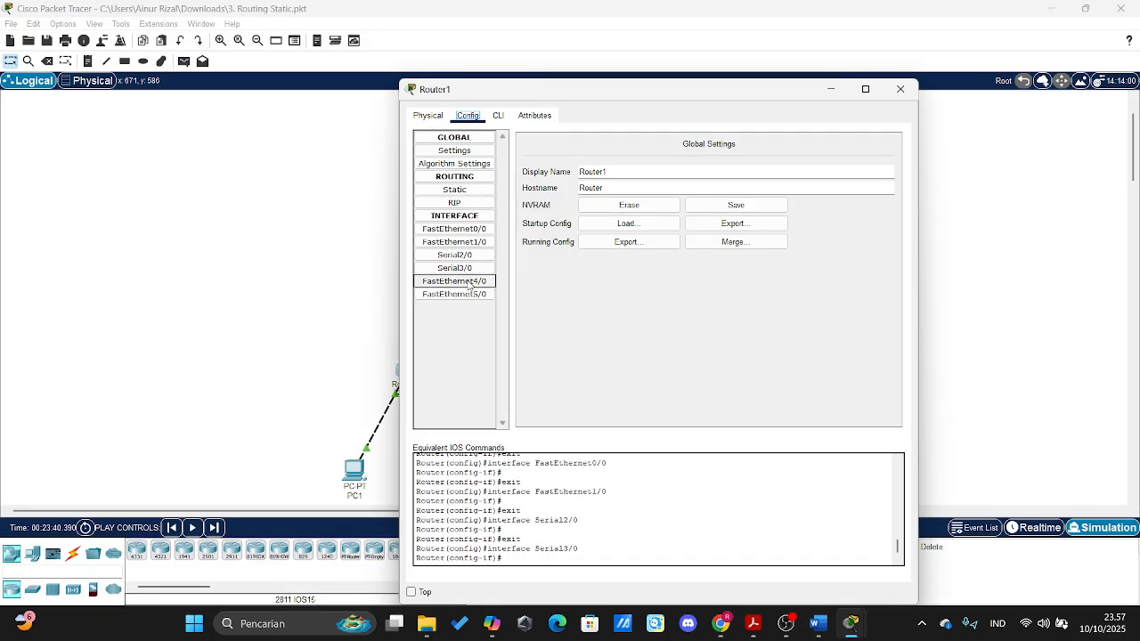
click(463, 191)
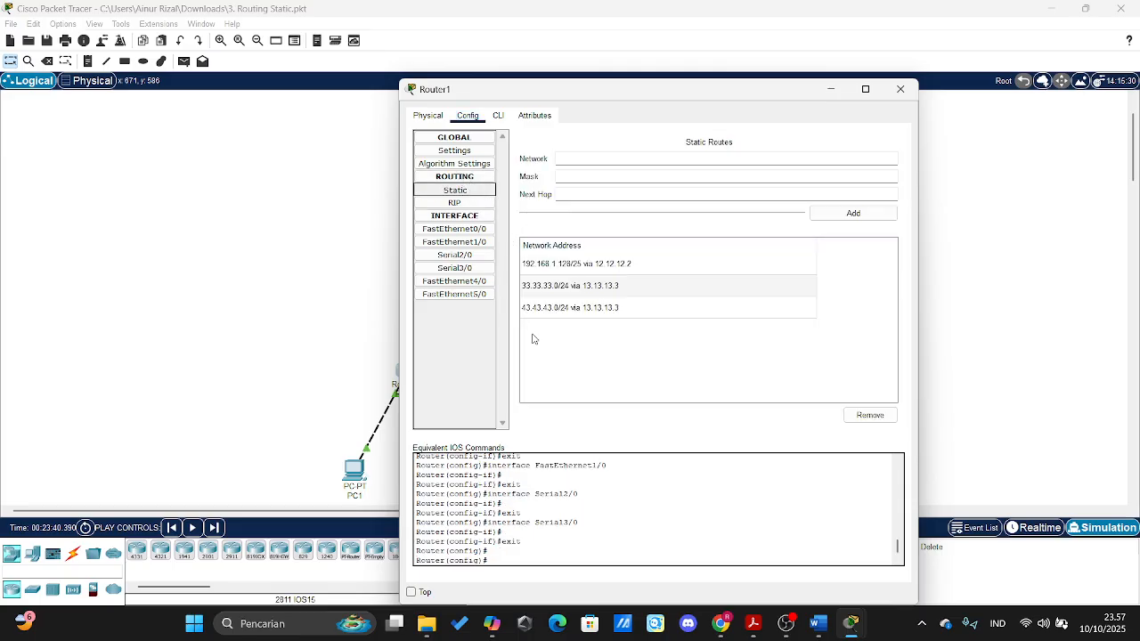
drag(577, 97, 834, 91)
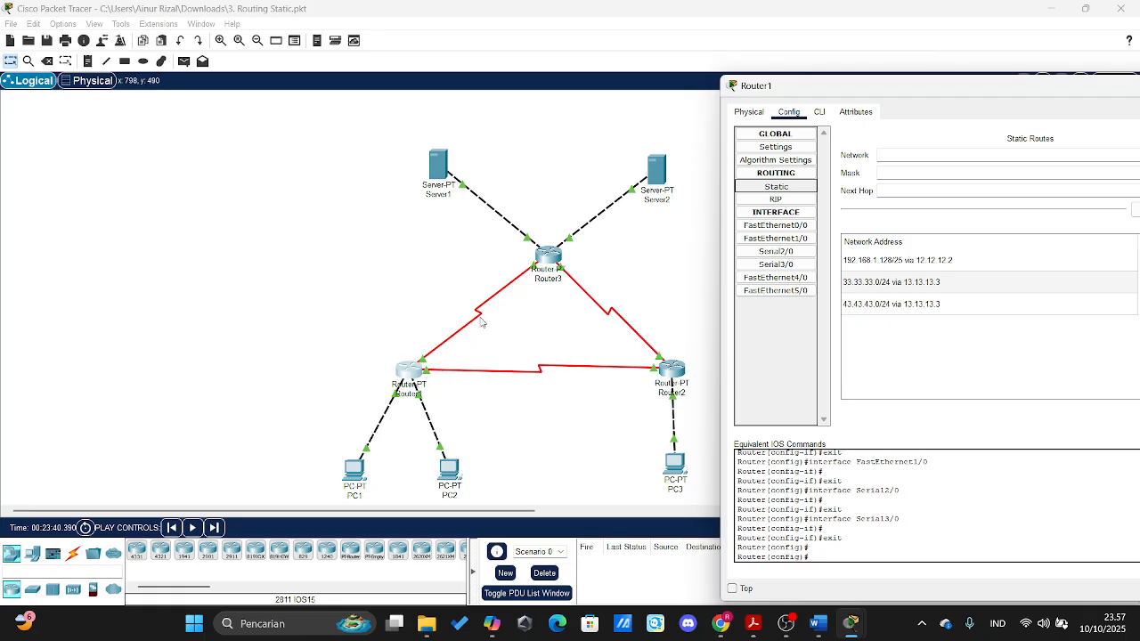
click(892, 264)
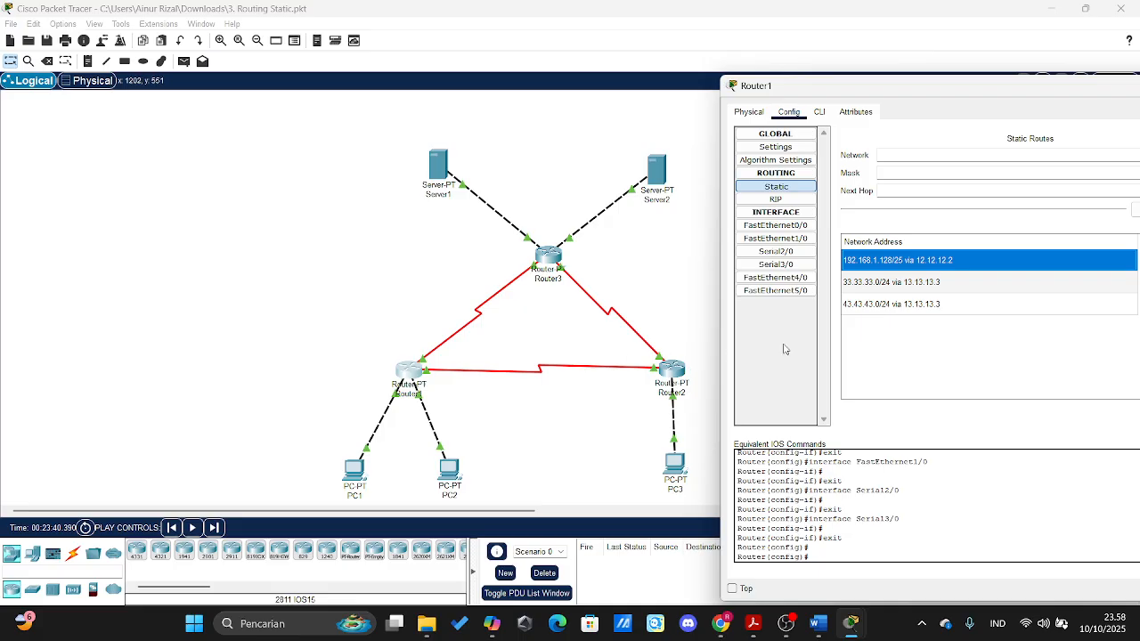
click(874, 284)
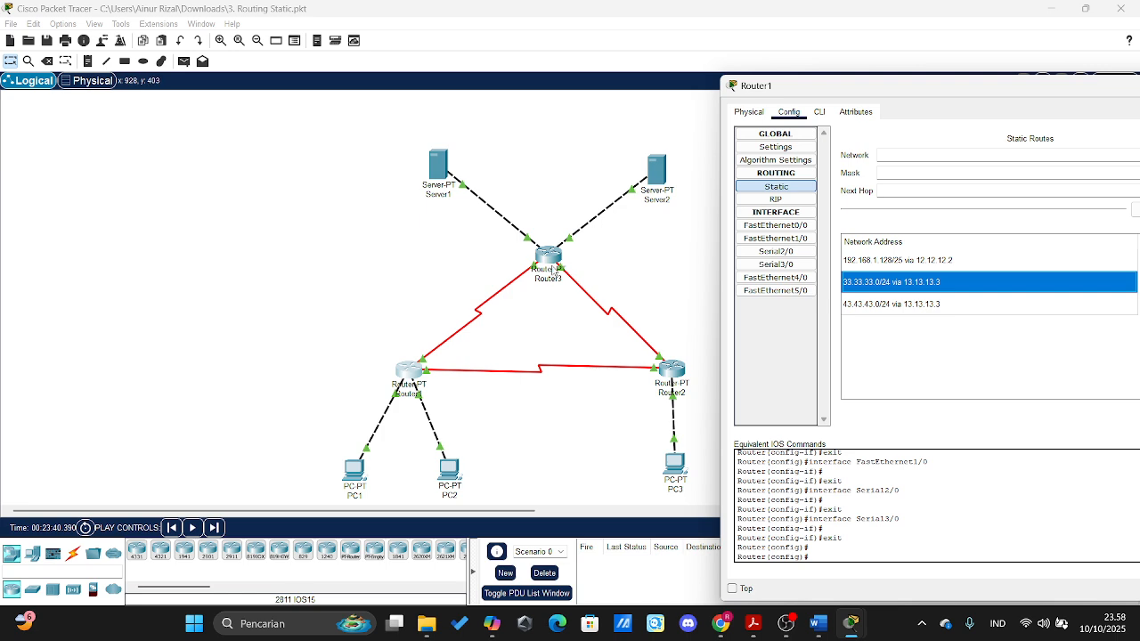
click(886, 307)
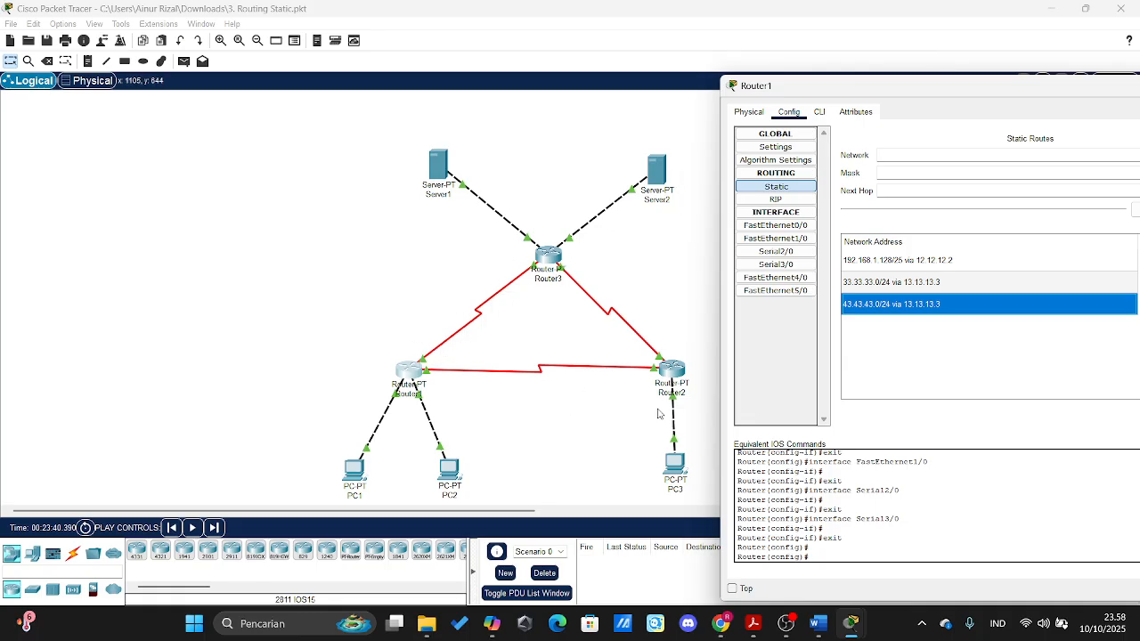
drag(814, 90, 804, 87)
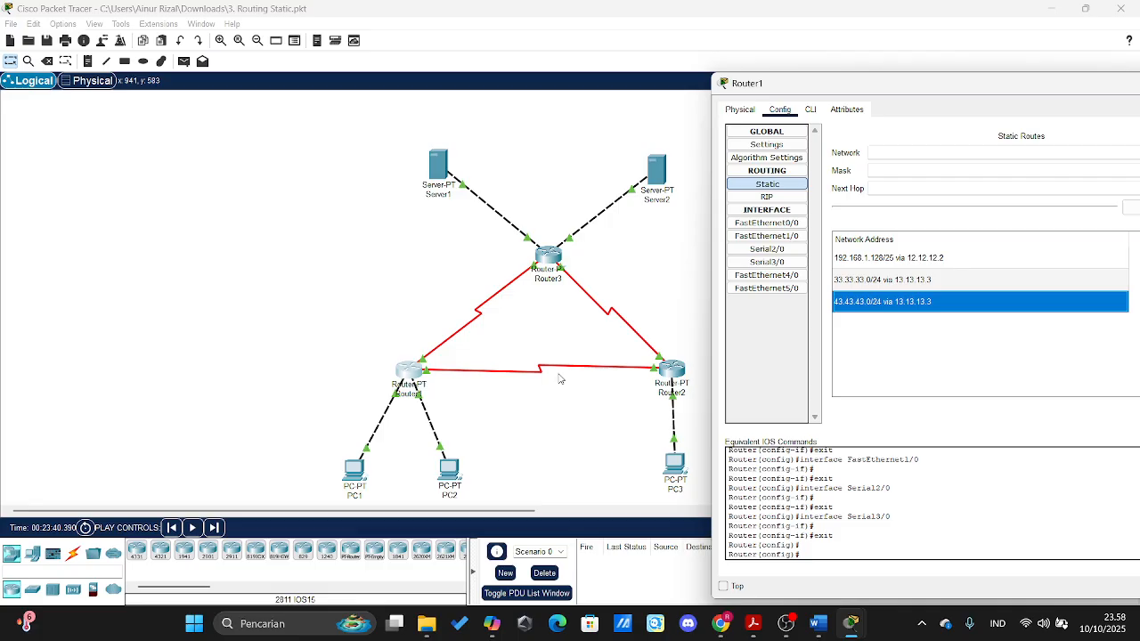
- Open Router2's static routes, compare them with the routing table in Word, and return to Packet Tracer
click(670, 372)
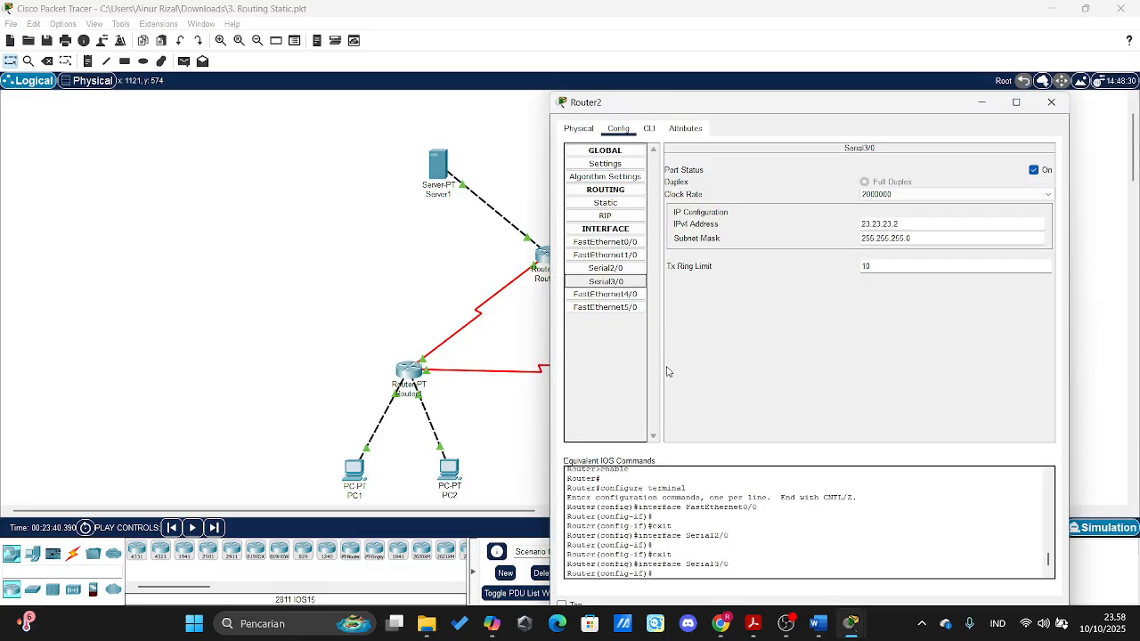
click(605, 203)
drag(727, 107, 757, 103)
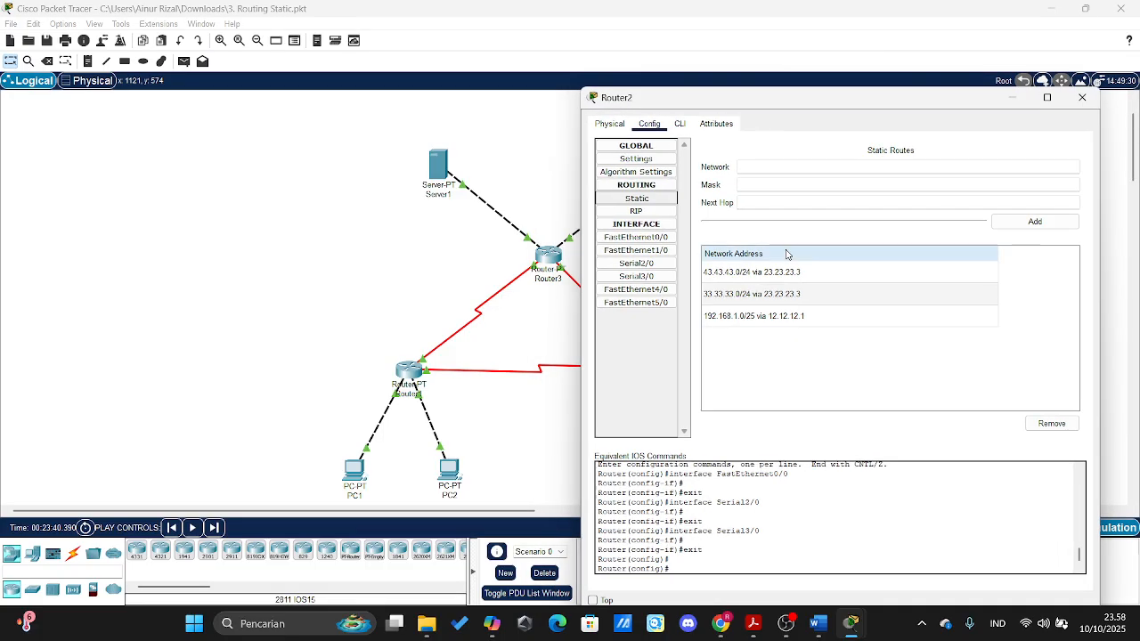
click(817, 623)
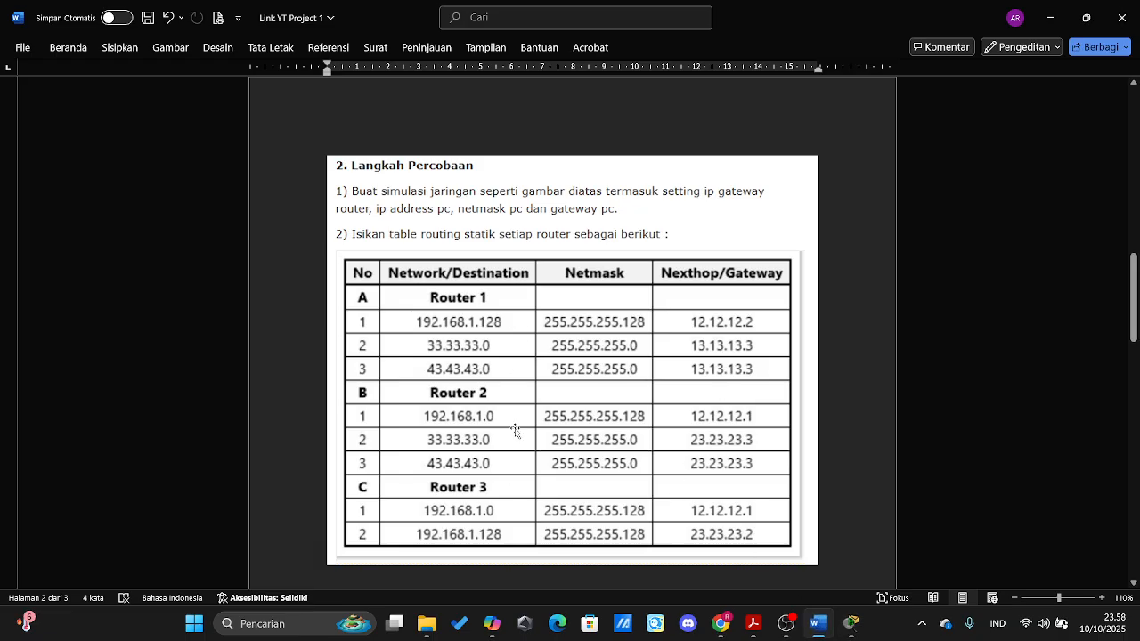
mouse_move(851, 623)
click(666, 548)
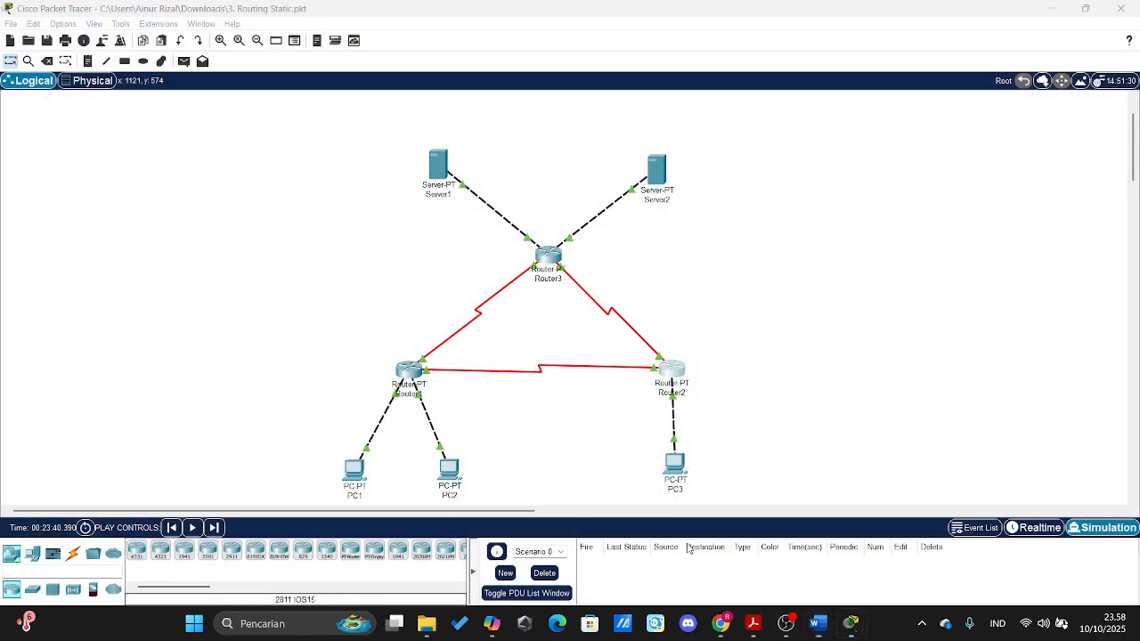
- Bring Router2's static routes back into view, check them against the topology, and close the router's window
click(669, 375)
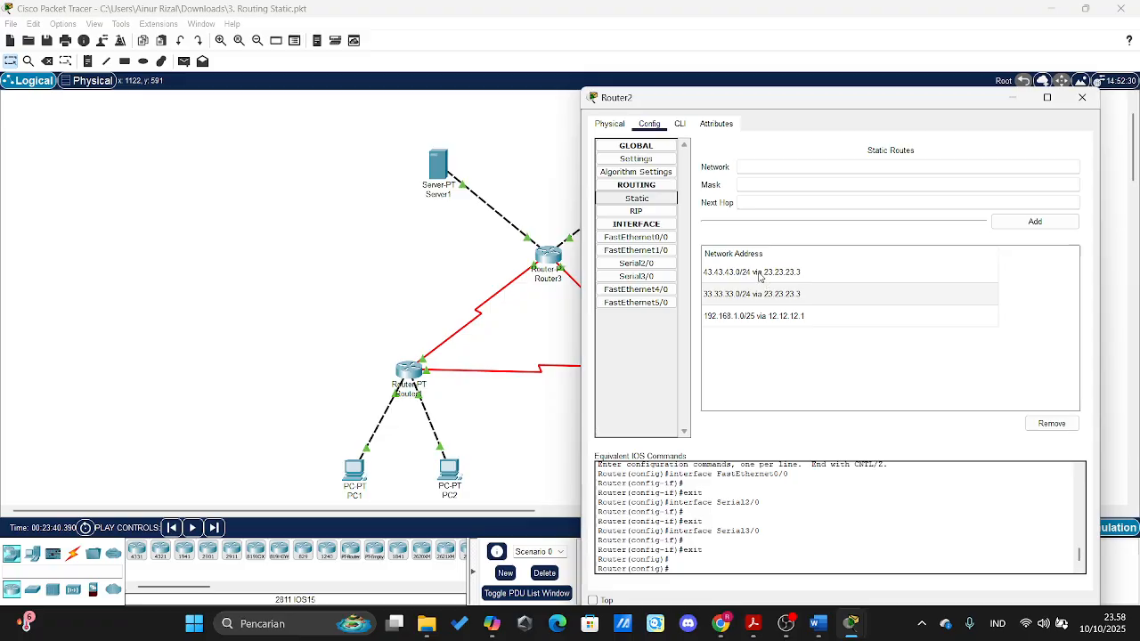
drag(750, 98, 821, 89)
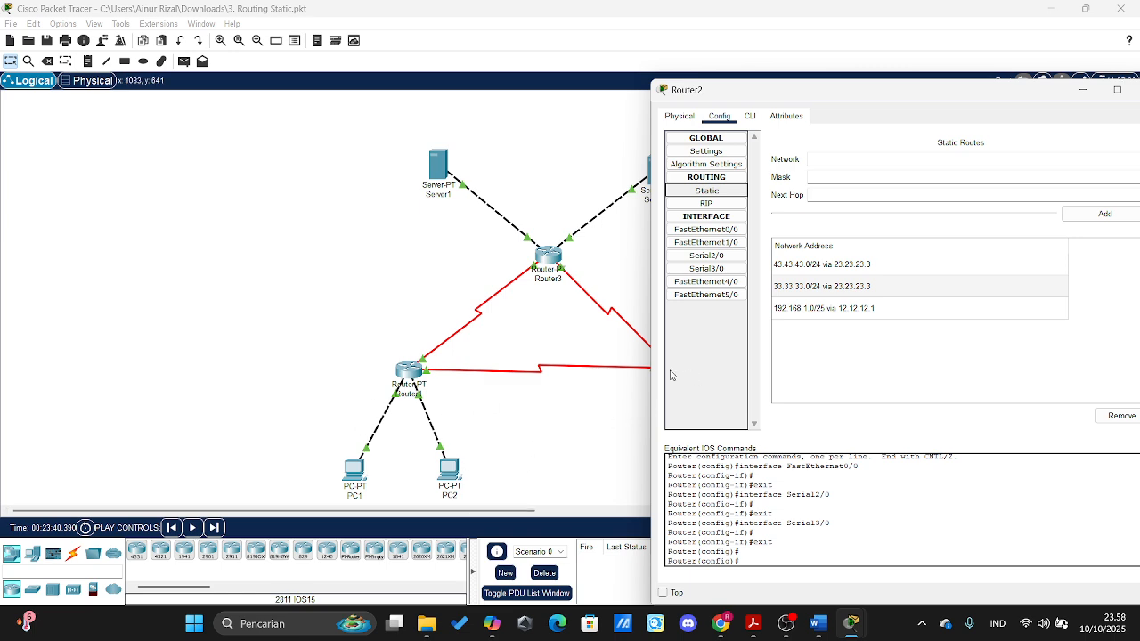
drag(765, 98, 512, 98)
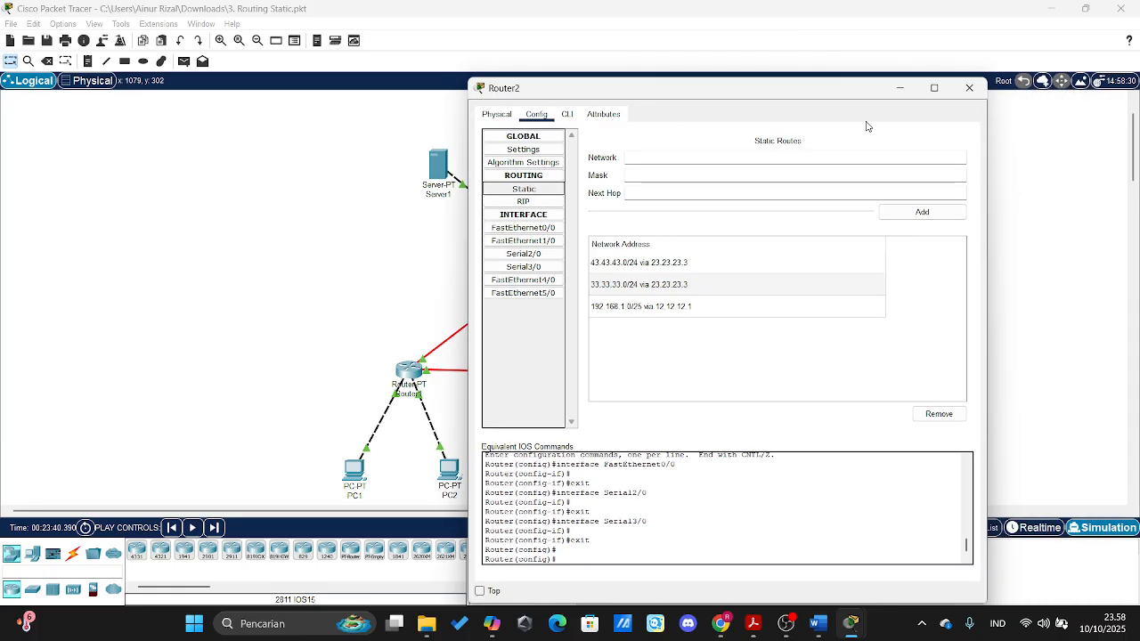
click(974, 90)
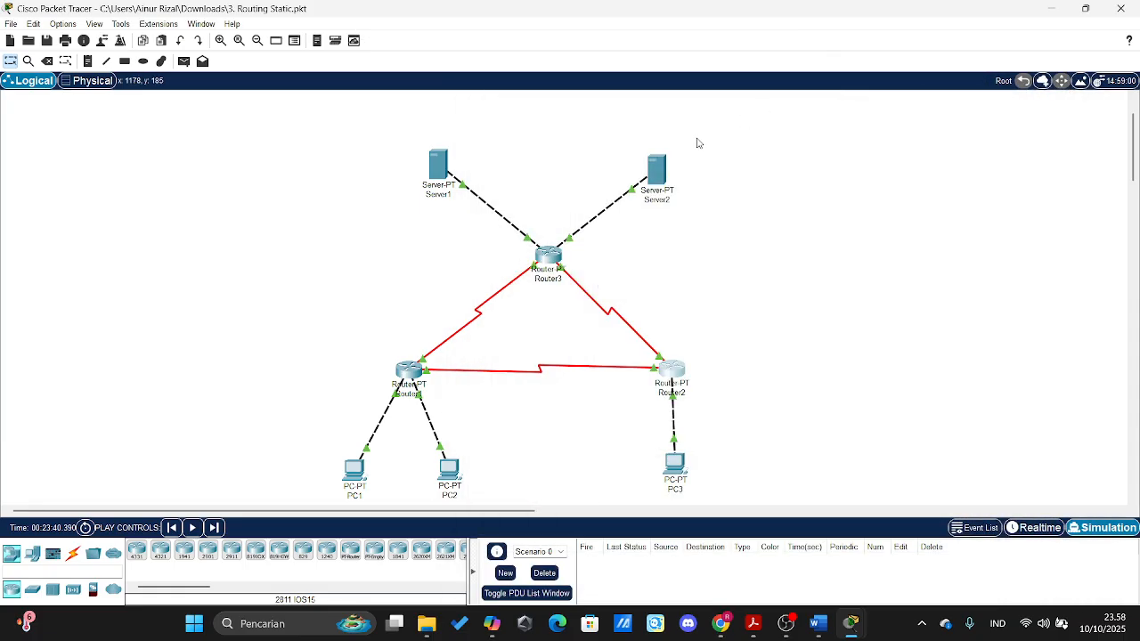
- Check Router3's static routes against the topology, moving its window to uncover Router1 and Router2, and close it
click(552, 256)
click(481, 190)
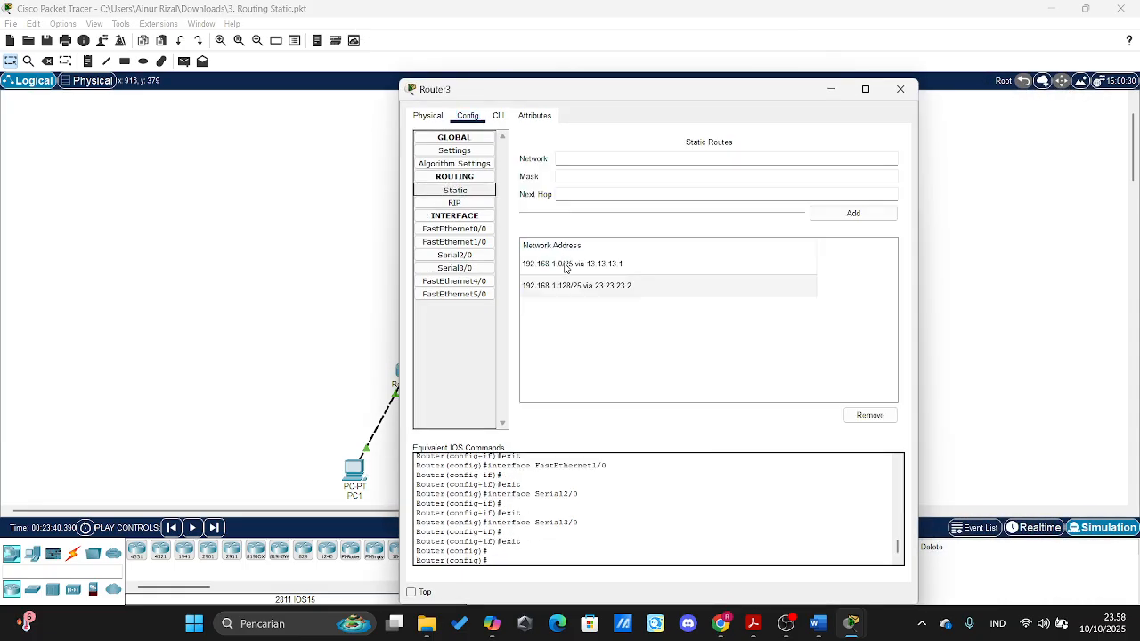
drag(615, 95, 770, 95)
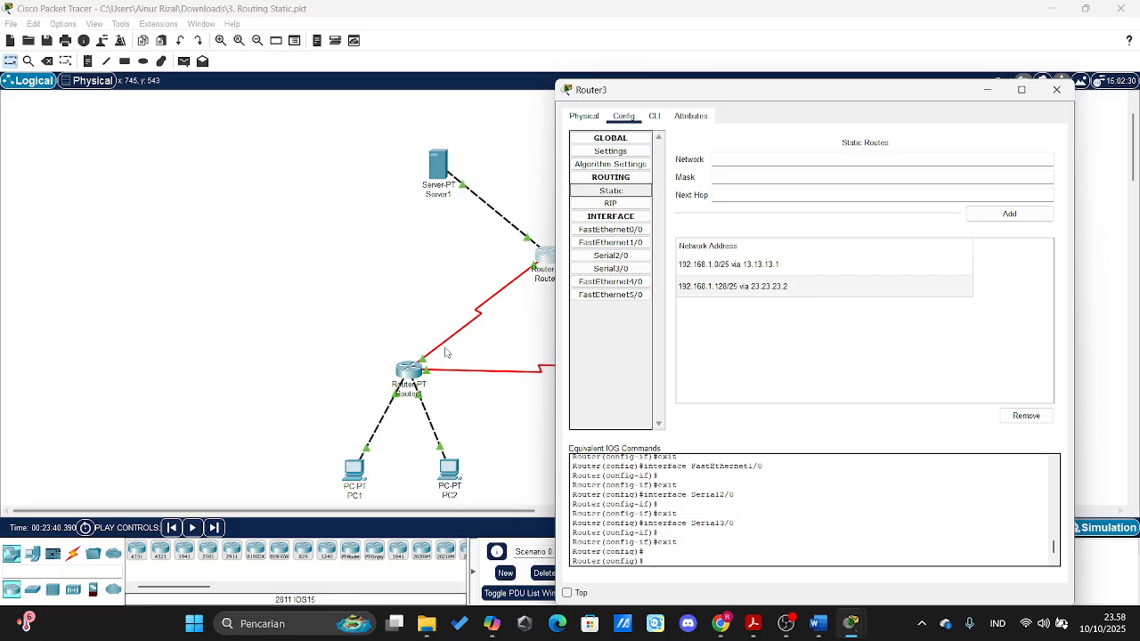
drag(710, 94, 240, 69)
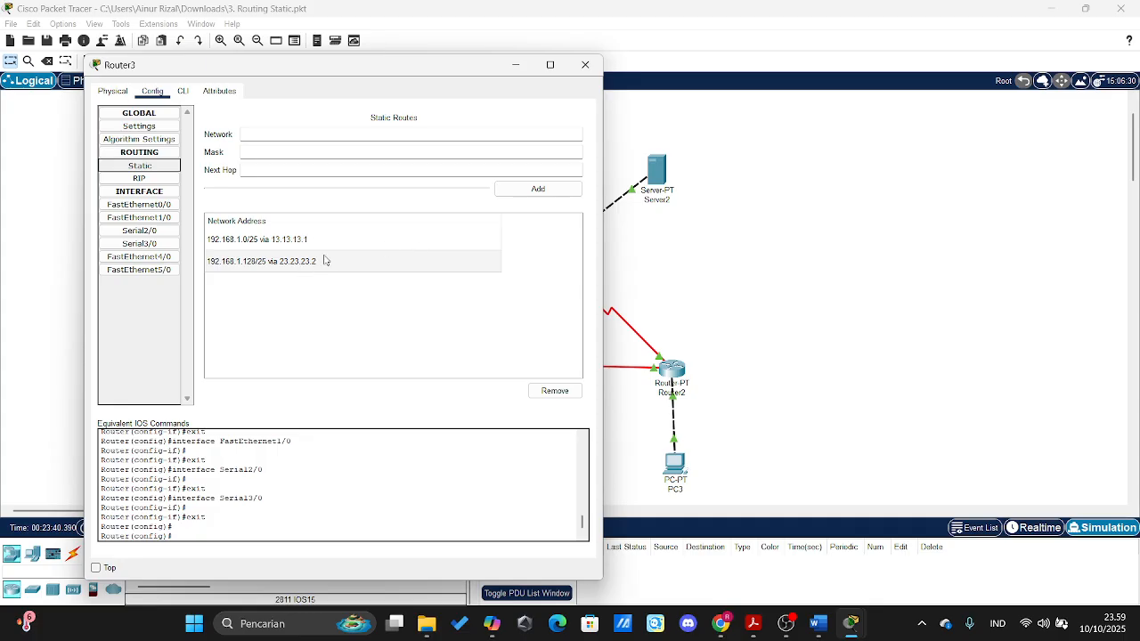
click(585, 64)
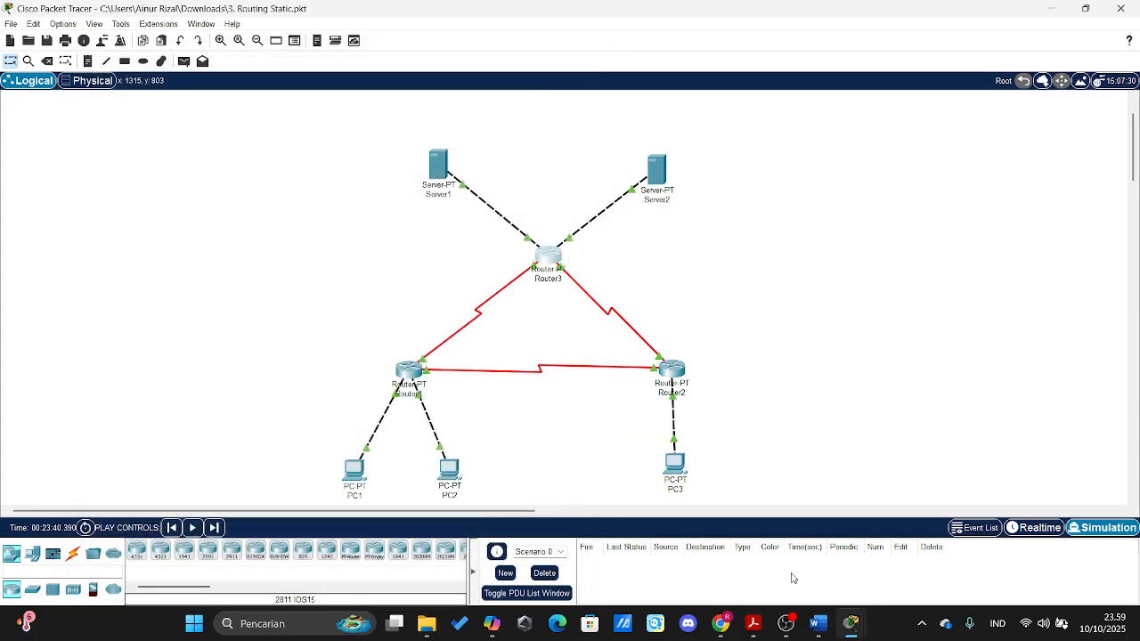
- Find the simulation tasks further down in the Word assignment, and return to the Packet Tracer topology
click(818, 625)
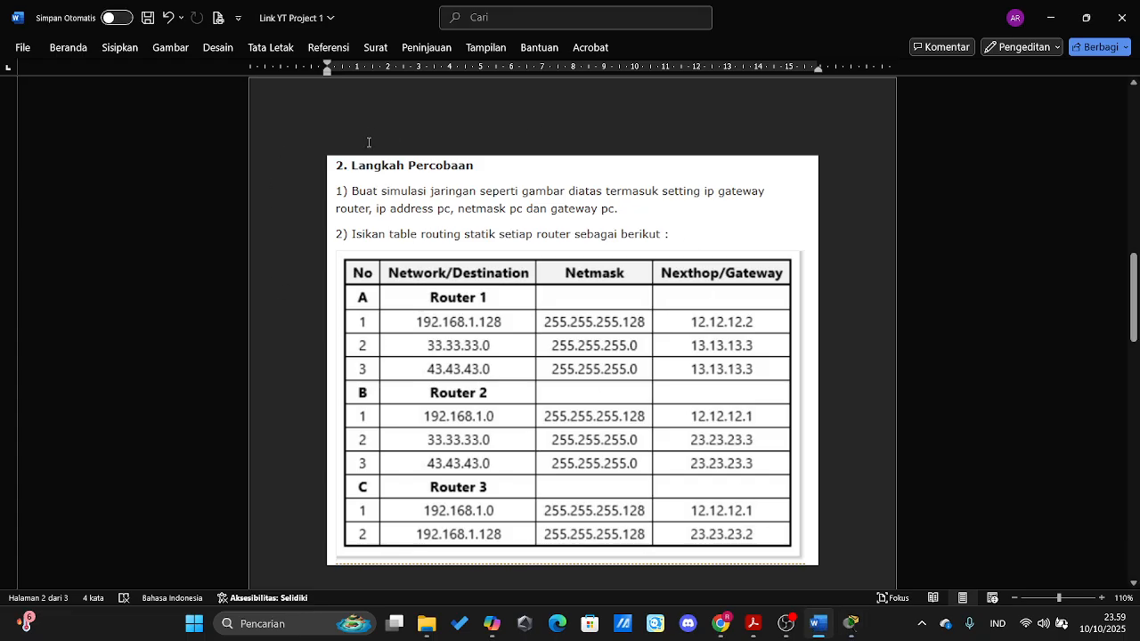
scroll(522, 325, down, 15)
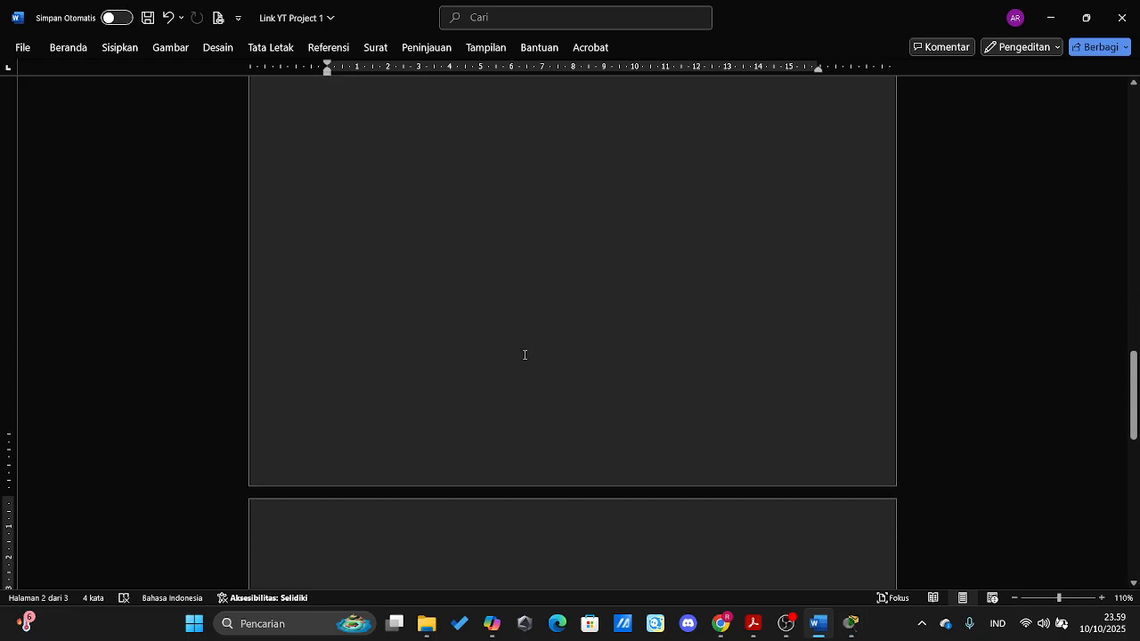
scroll(540, 350, down, 1)
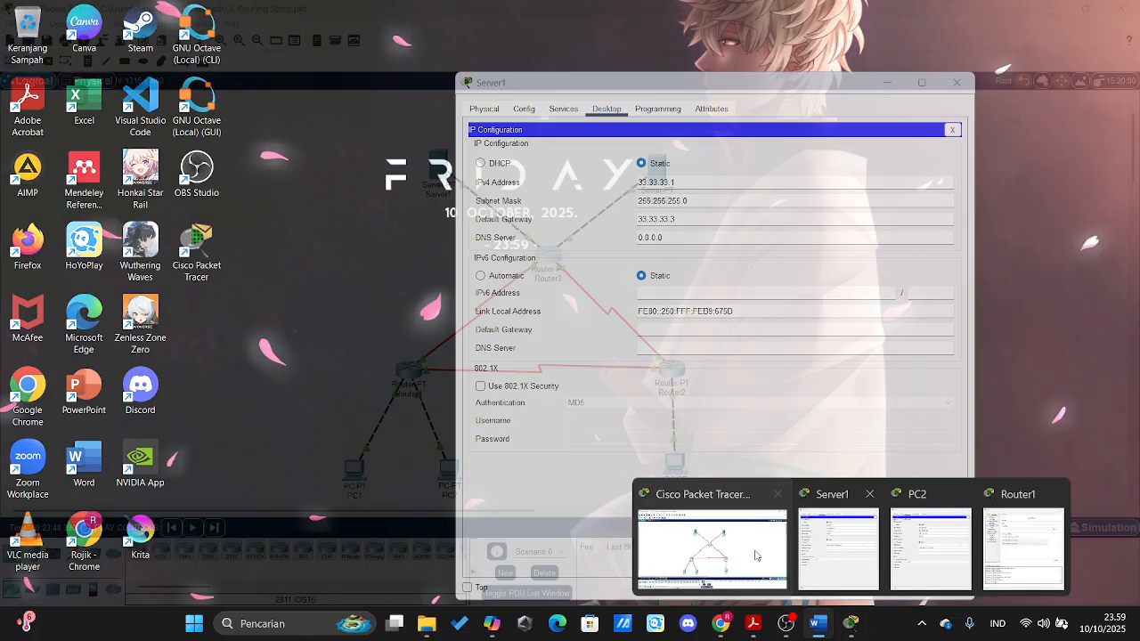
click(703, 534)
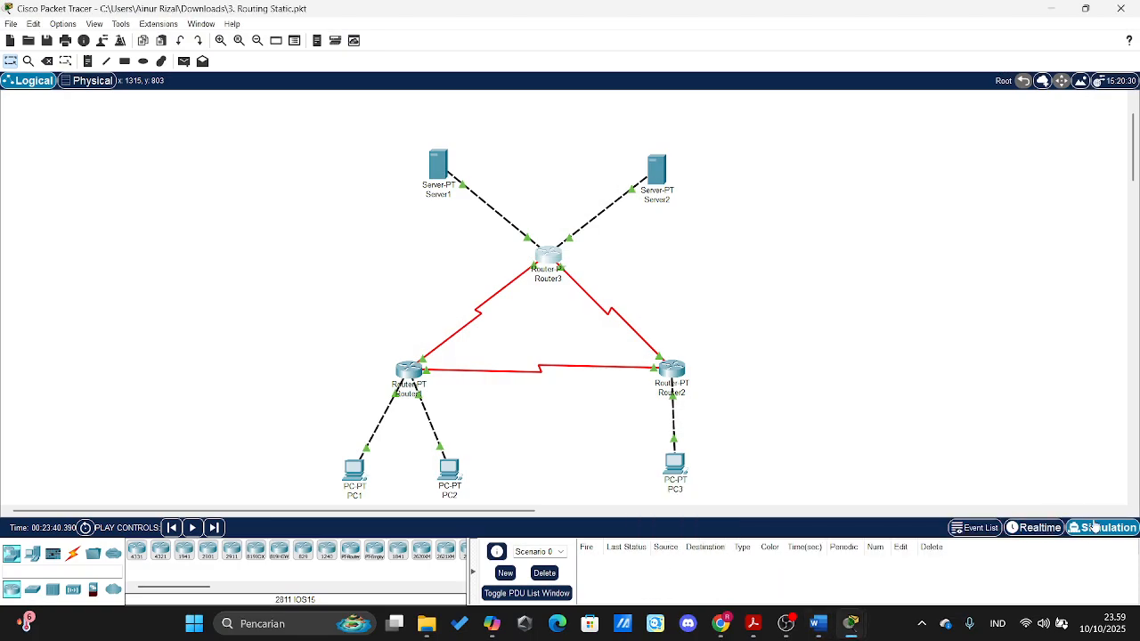
- Switch to Realtime and back to Simulation mode, and check the IPv4 event list filters for ICMP
click(1061, 528)
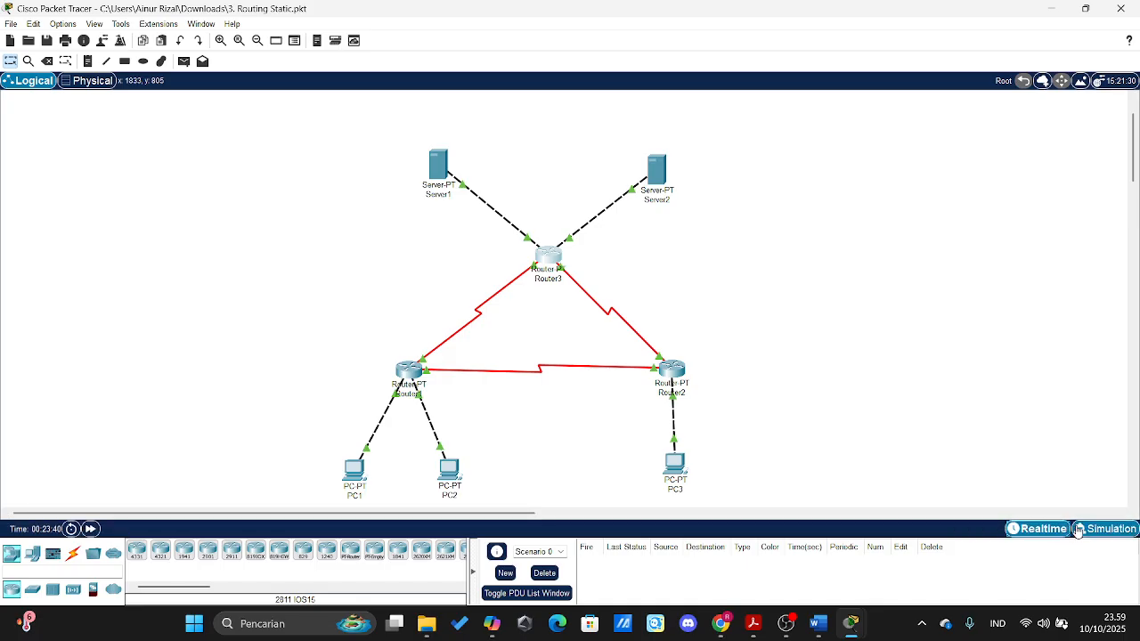
click(1077, 528)
click(968, 504)
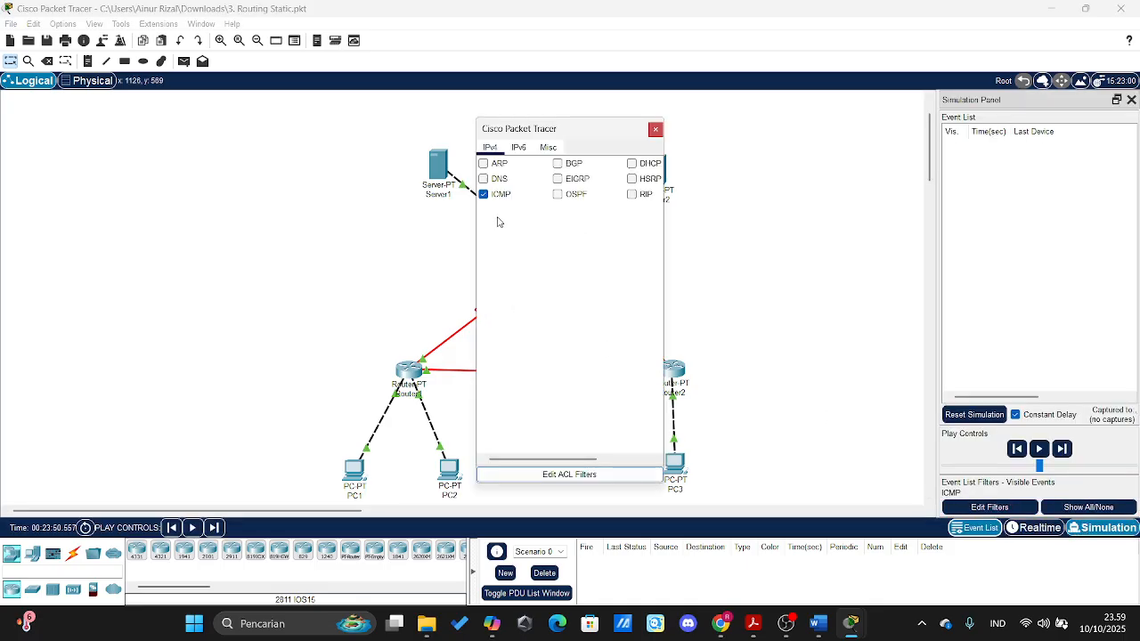
click(655, 132)
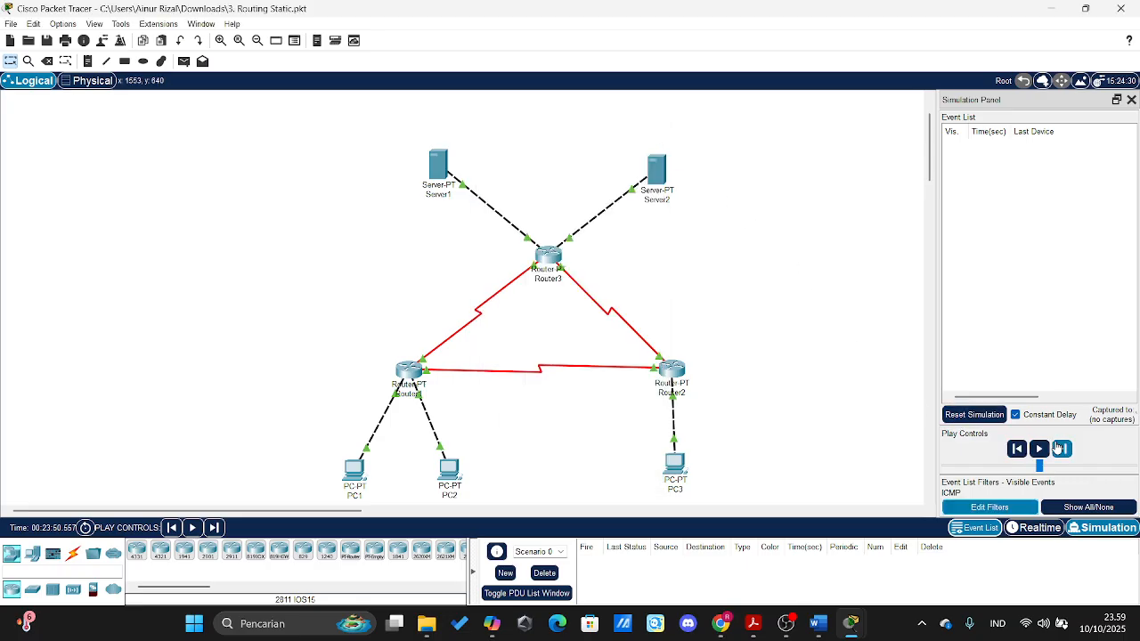
- Read the first simulation scenario in Word, and add a simple PDU from PC1 to PC2 in Packet Tracer
click(818, 624)
scroll(414, 340, down, 2)
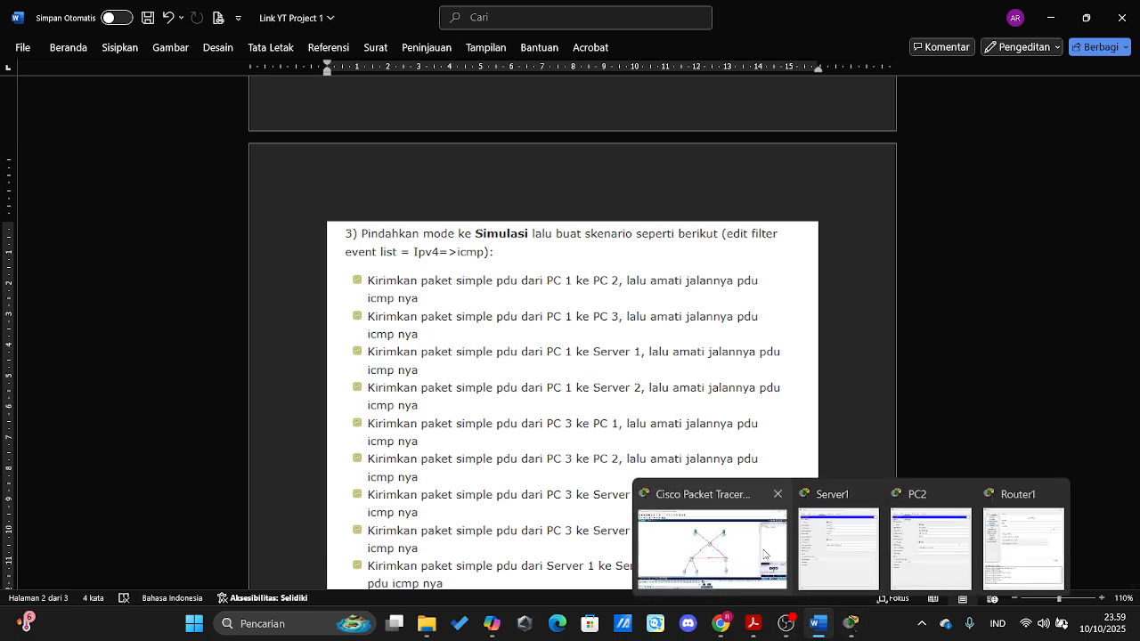
click(711, 561)
click(183, 61)
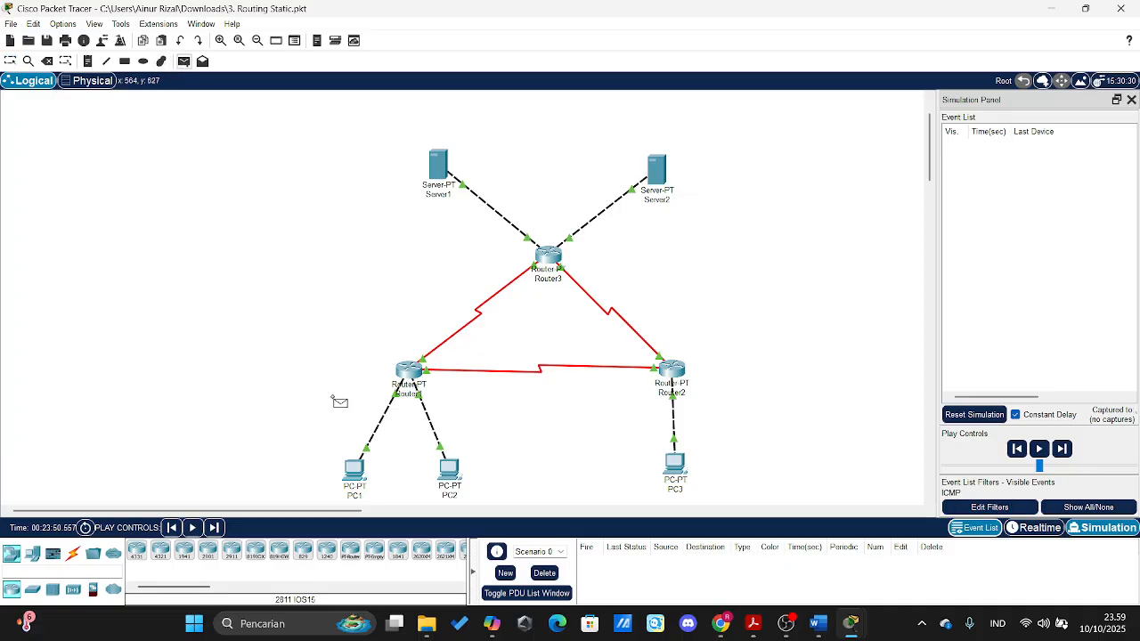
click(354, 469)
click(450, 465)
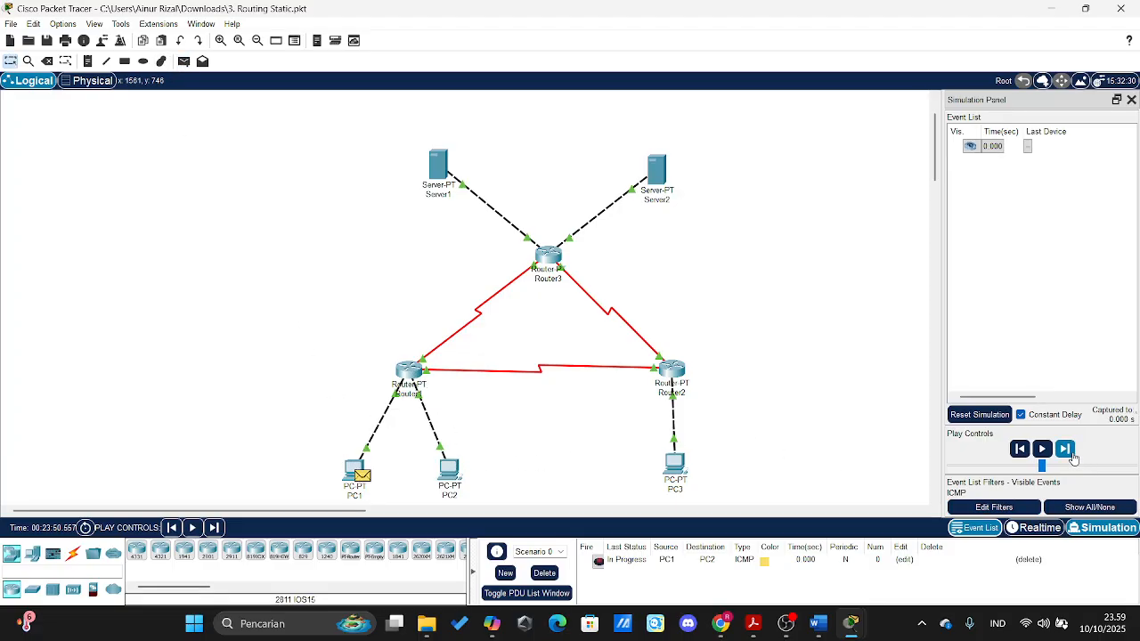
- Advance the PC1-to-PC2 packet event by event until its reply is back at PC1, and delete the scenario's PDU
click(1065, 449)
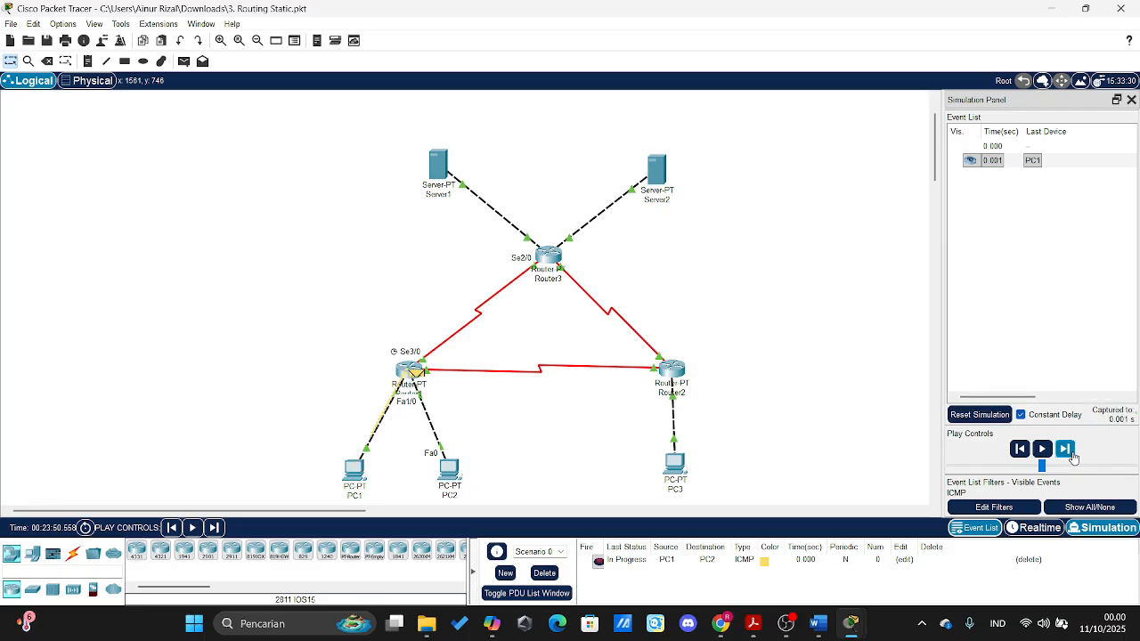
click(1073, 452)
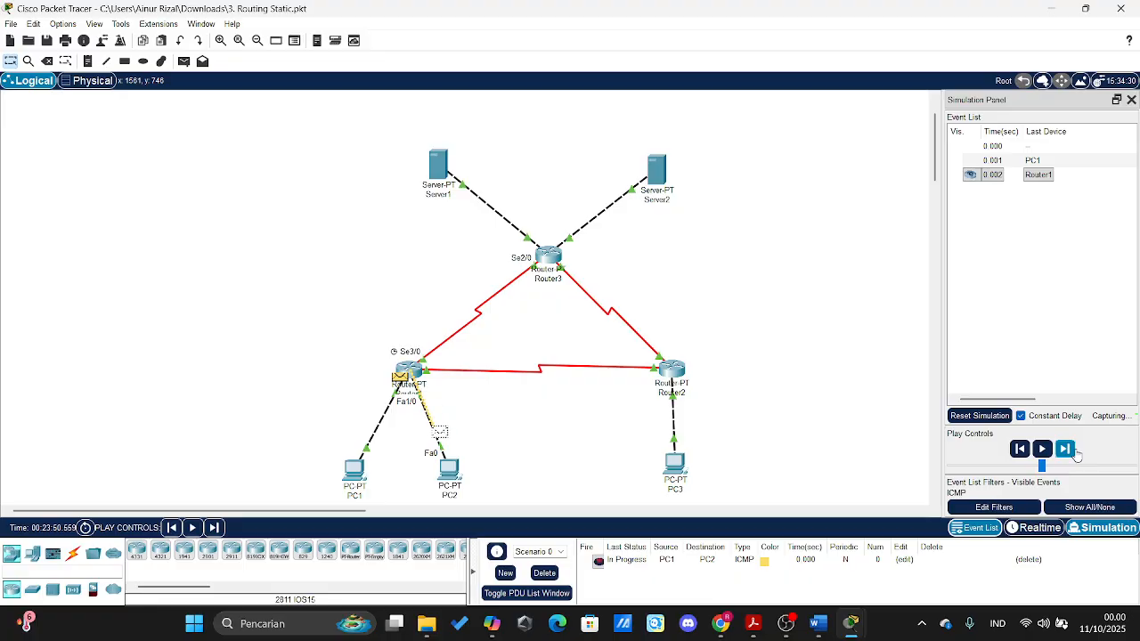
click(1073, 452)
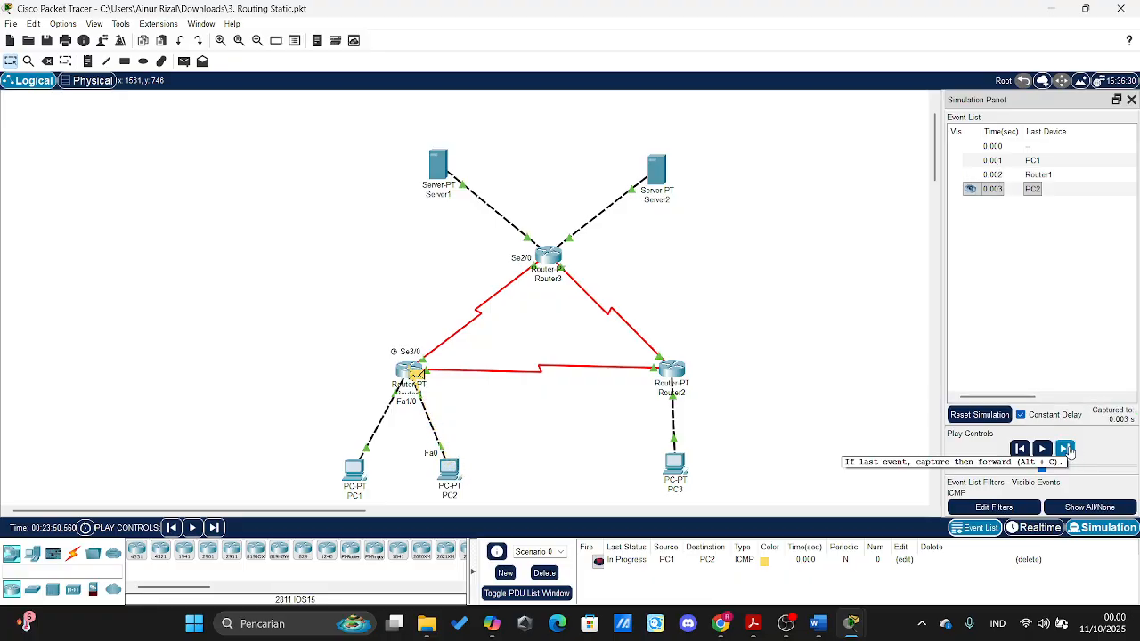
click(1069, 451)
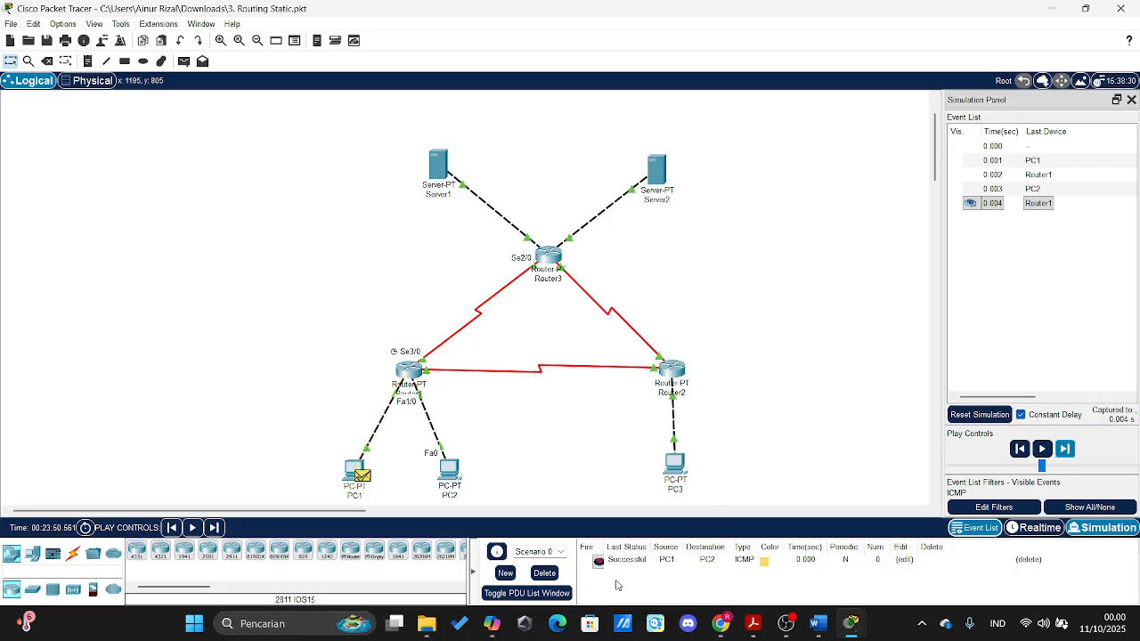
click(544, 574)
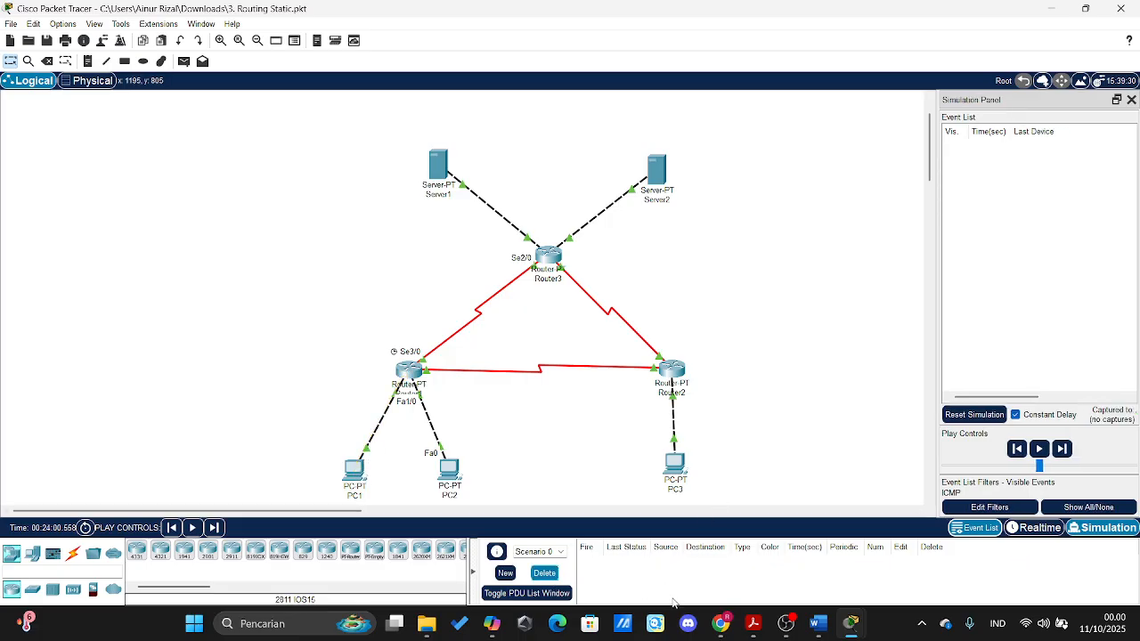
- Look up the second scenario in Word, and add a simple PDU from PC1 to PC3 in Packet Tracer
click(817, 624)
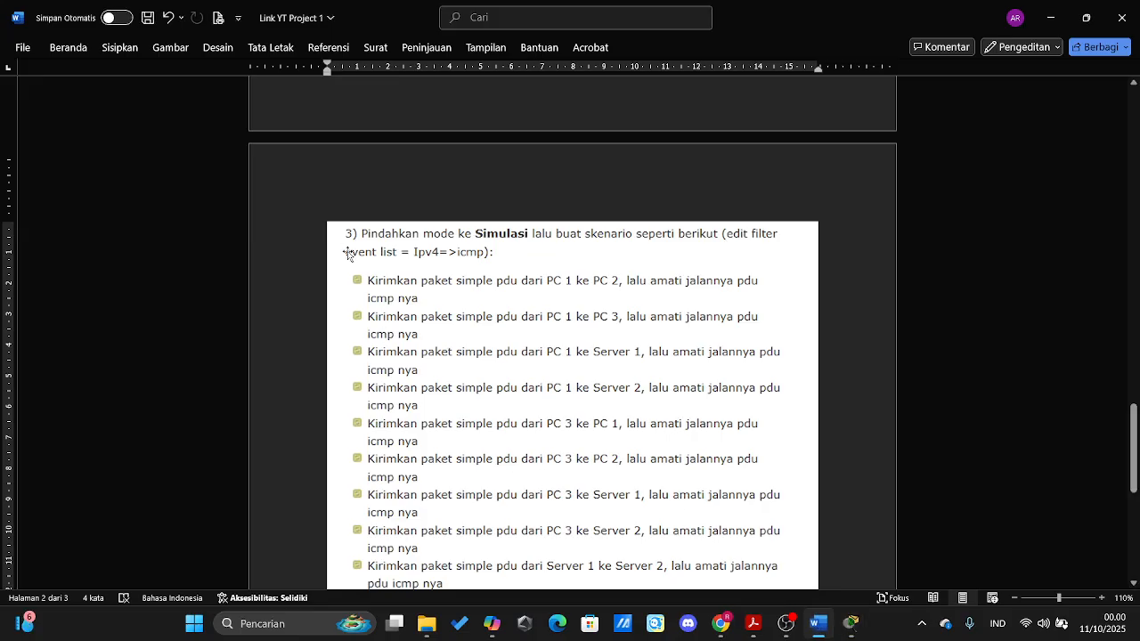
scroll(425, 339, down, 1)
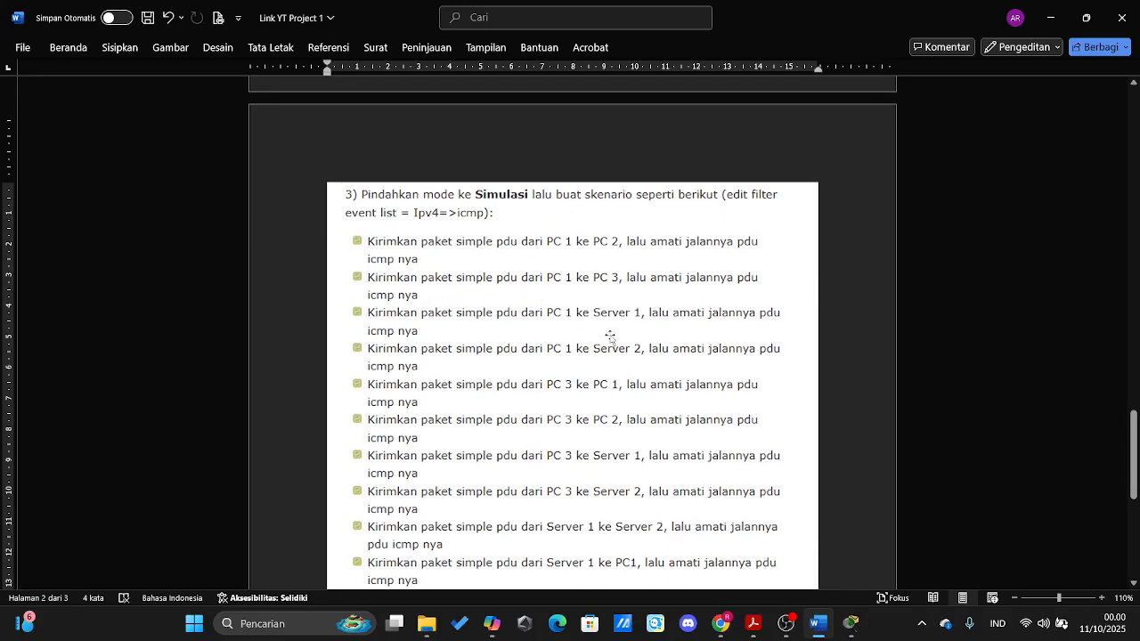
mouse_move(850, 624)
click(713, 545)
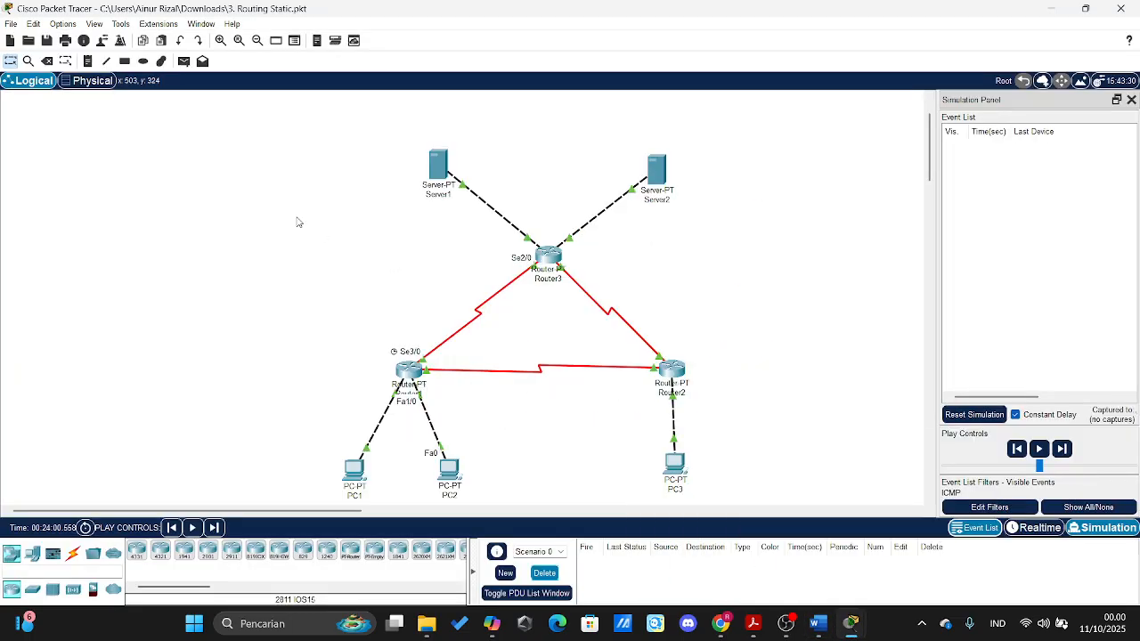
click(184, 60)
click(354, 467)
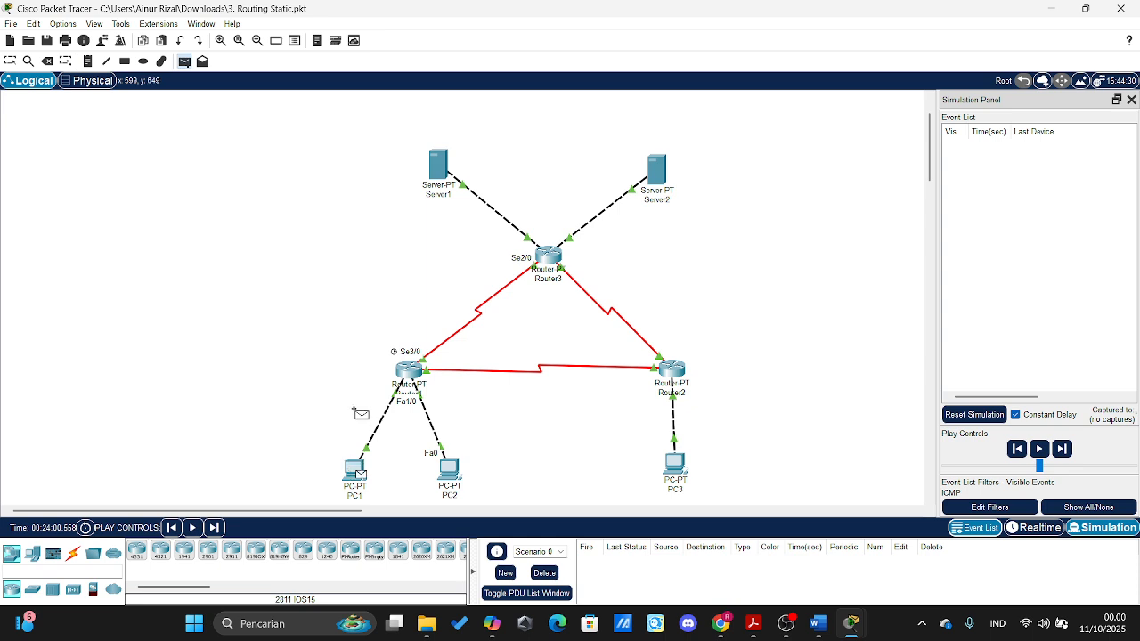
click(676, 465)
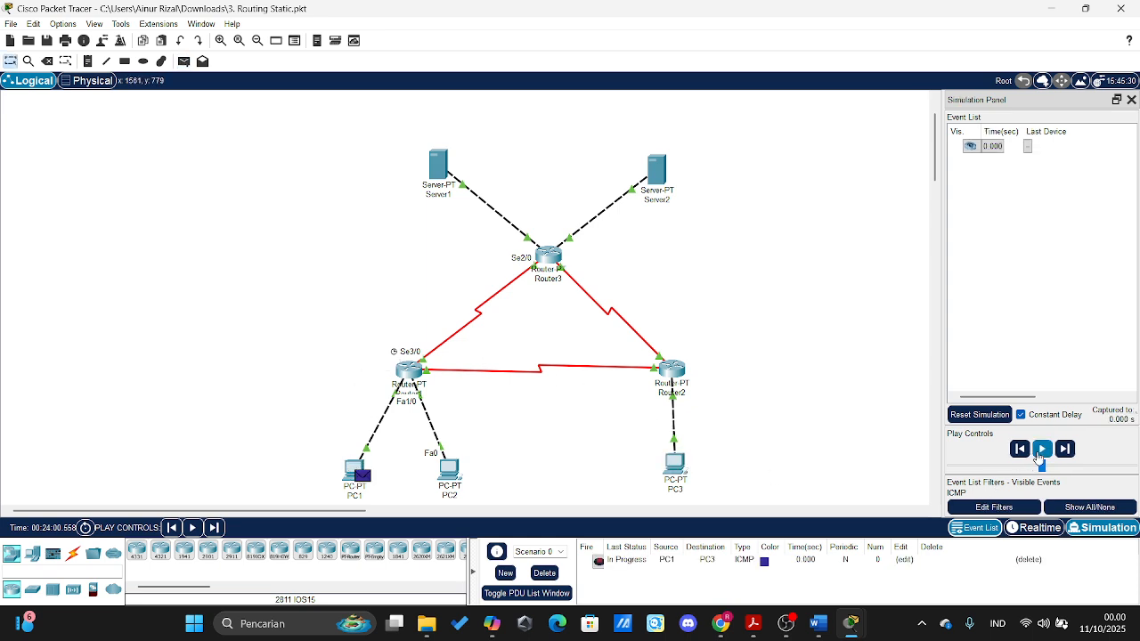
- Advance the PC1-to-PC3 packet event by event through Router1 and Router2 until its reply is back at PC1
click(1062, 449)
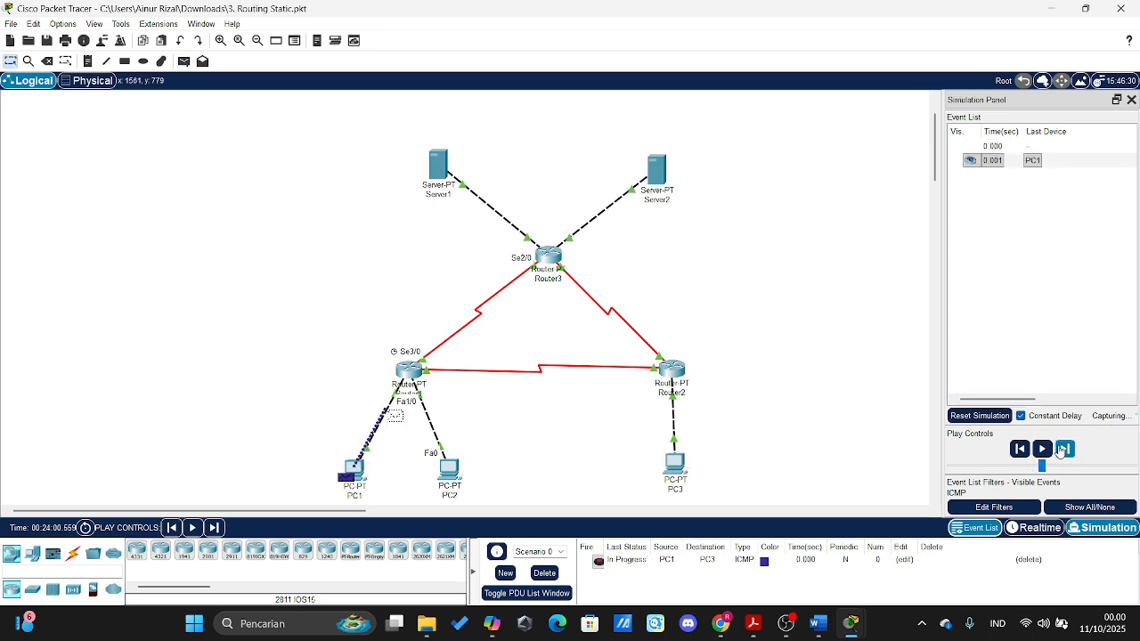
click(1064, 448)
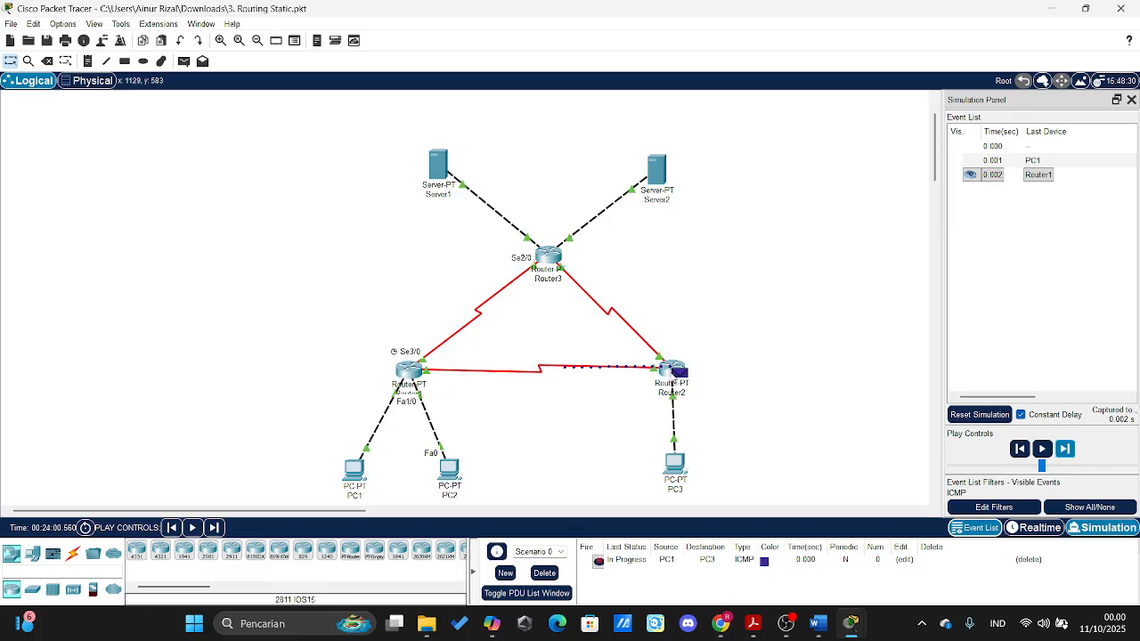
click(1065, 451)
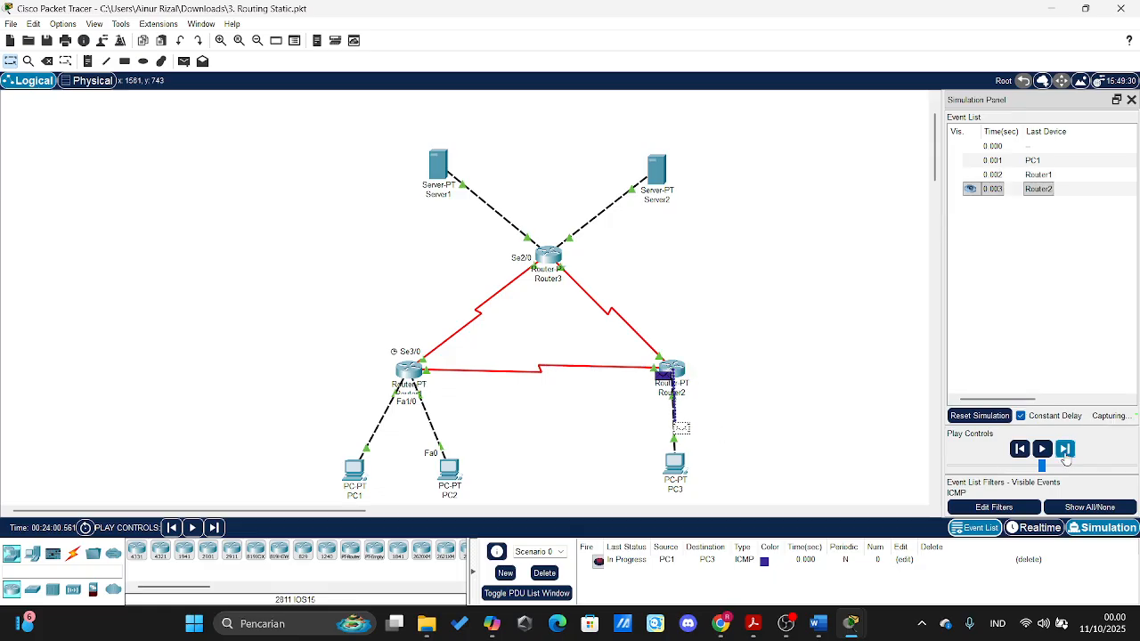
click(1065, 450)
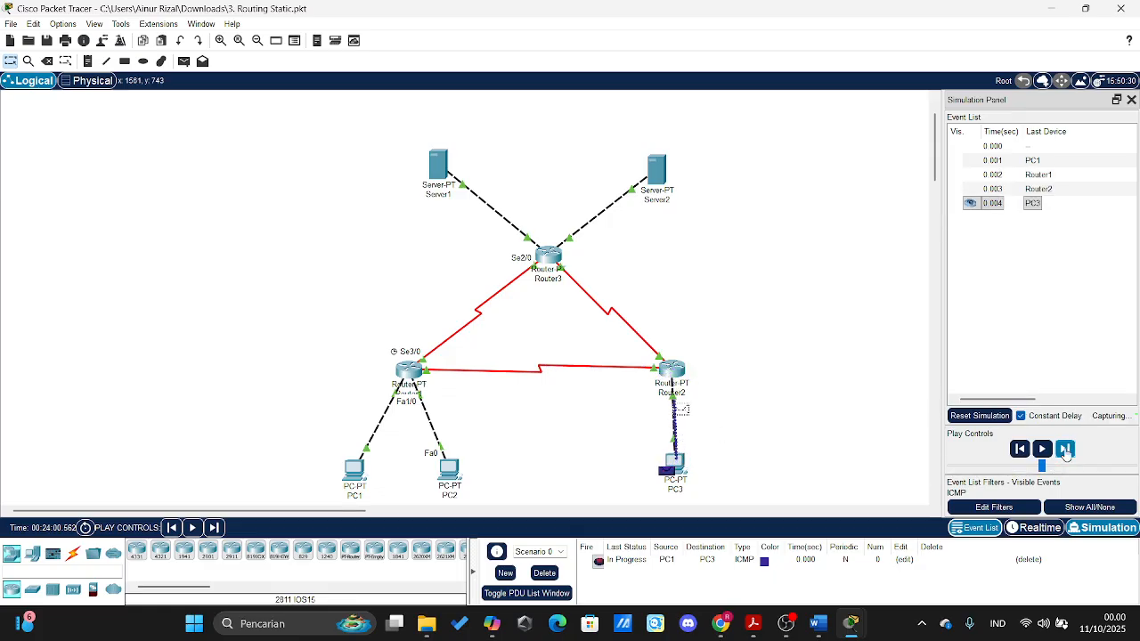
click(1066, 450)
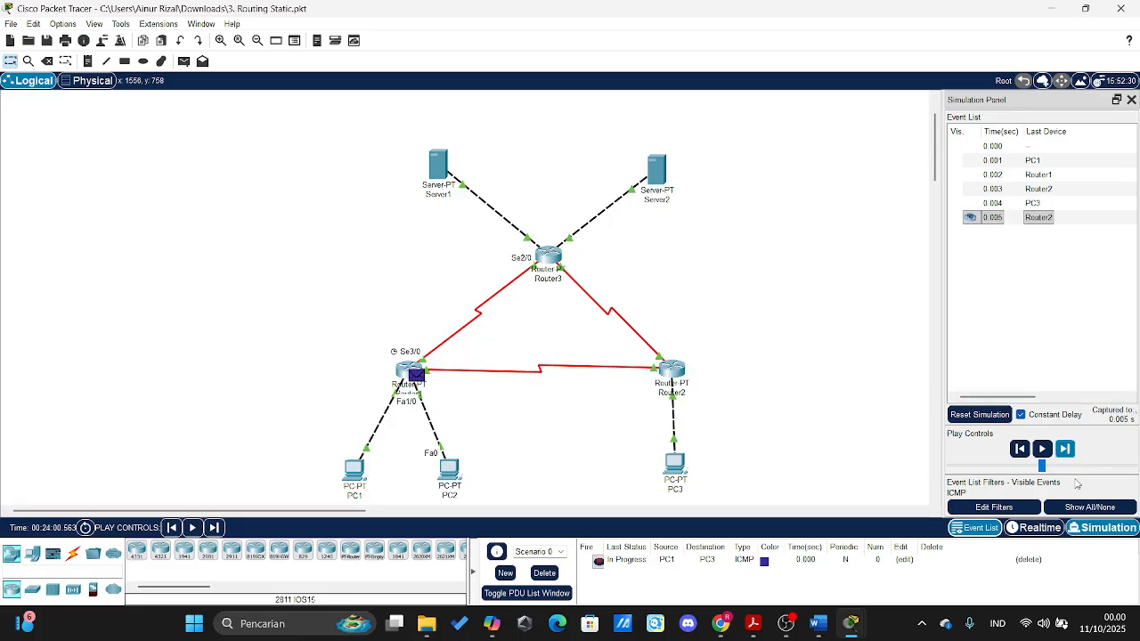
click(1067, 453)
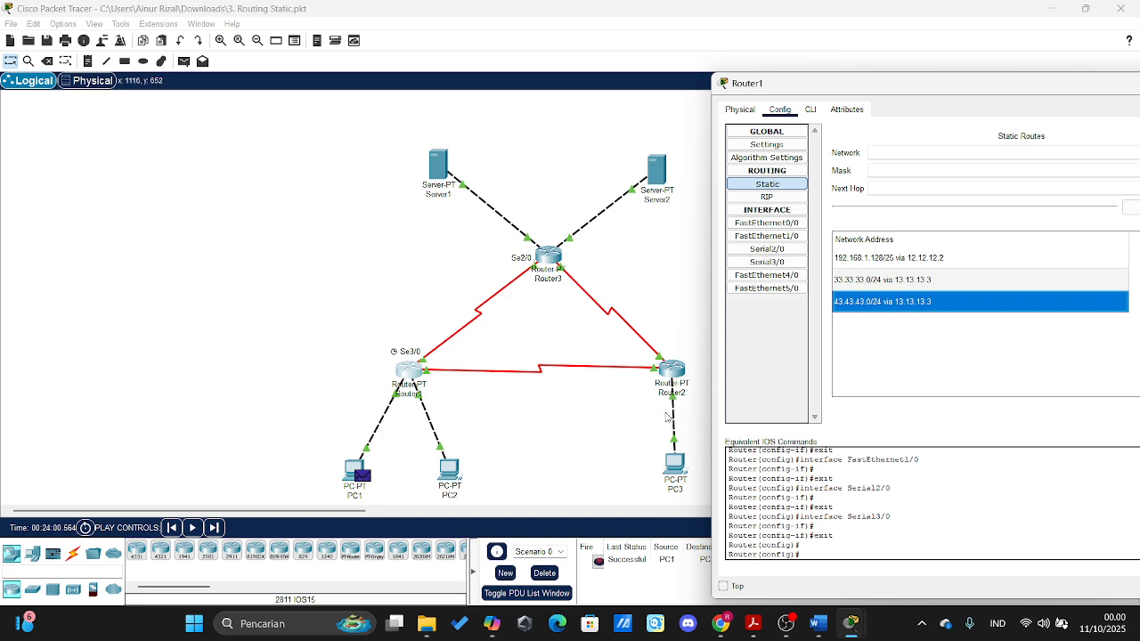
- Check the static routes of Router1 and Router2 against the packet's path, moving their windows aside and closing each
drag(855, 83, 769, 95)
click(1104, 89)
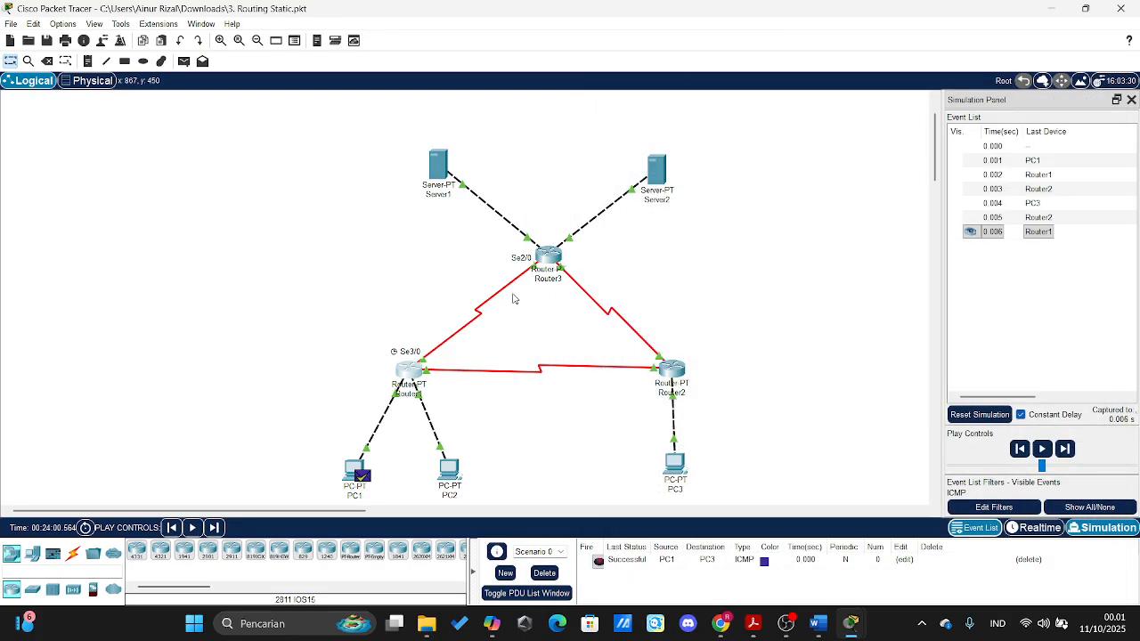
click(677, 377)
click(454, 189)
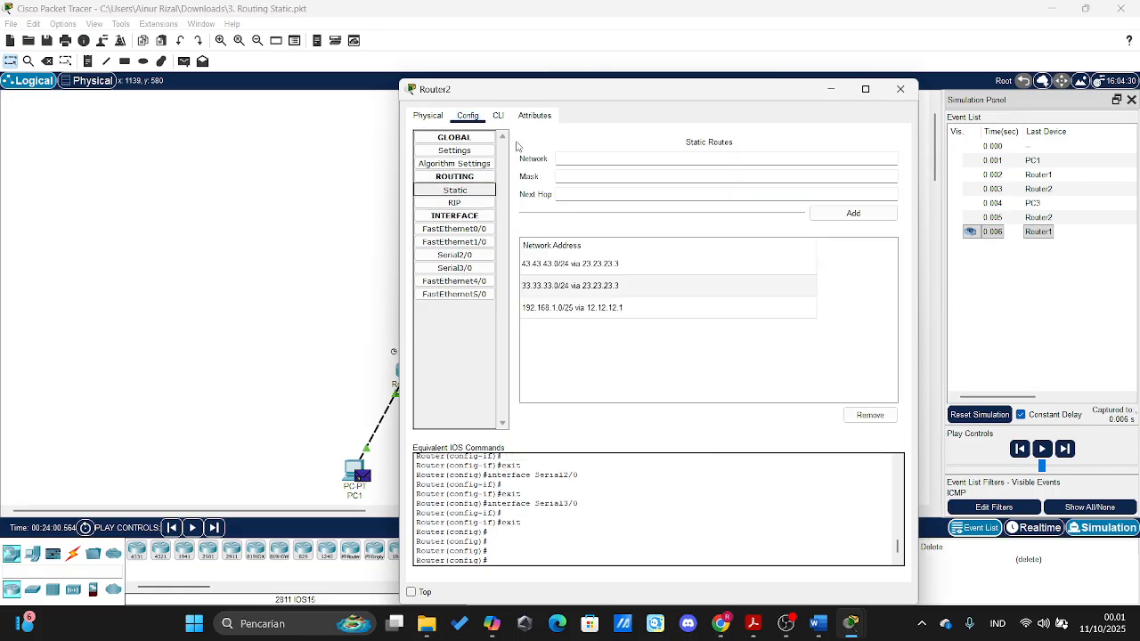
drag(562, 90, 669, 83)
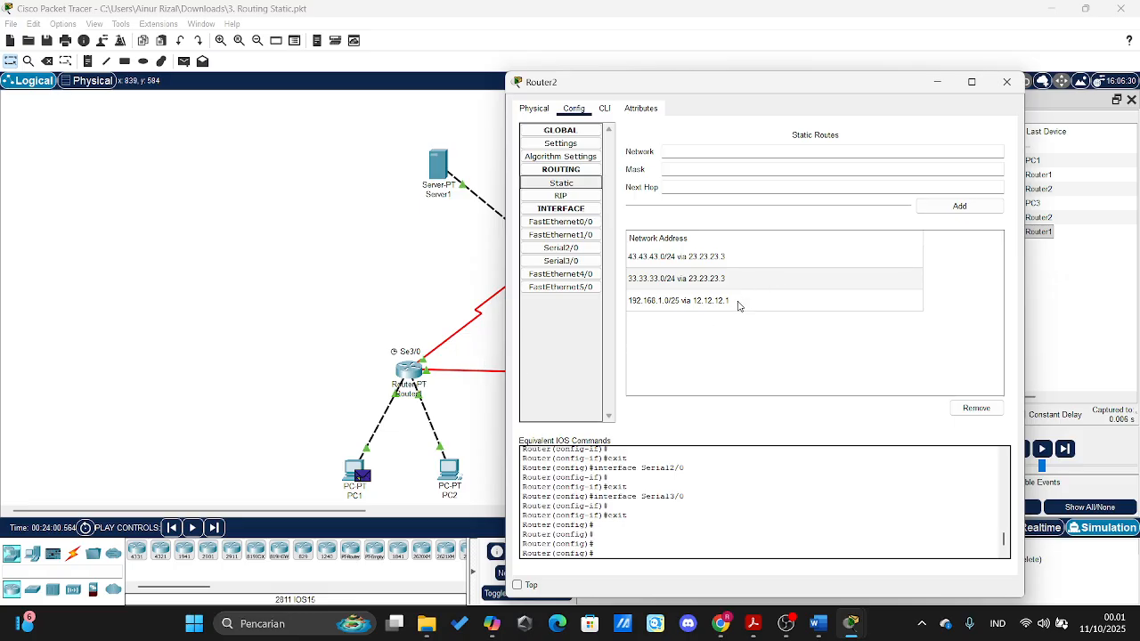
click(1006, 81)
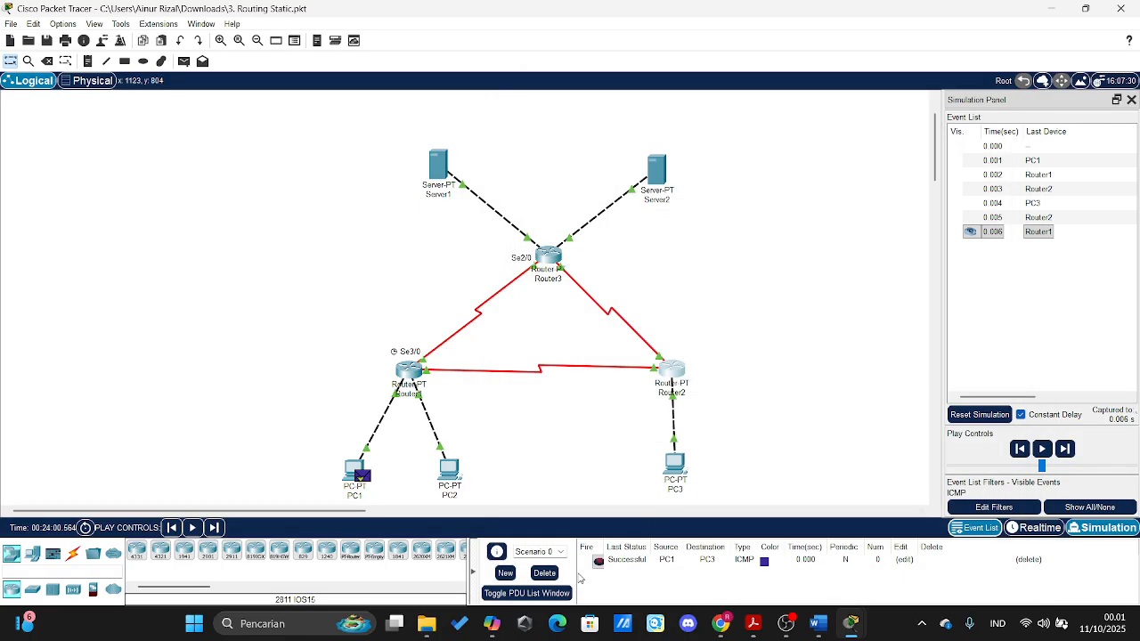
- Delete the PC1-to-PC3 PDU, look up the third scenario in Word, and return to Packet Tracer
click(546, 575)
click(817, 623)
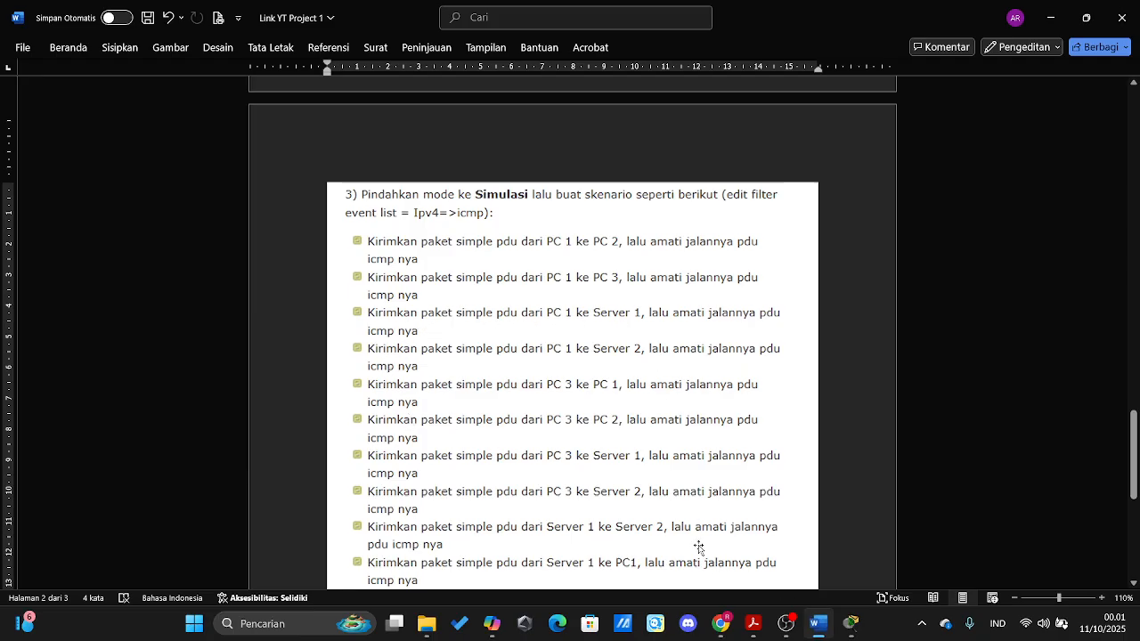
mouse_move(851, 623)
click(763, 543)
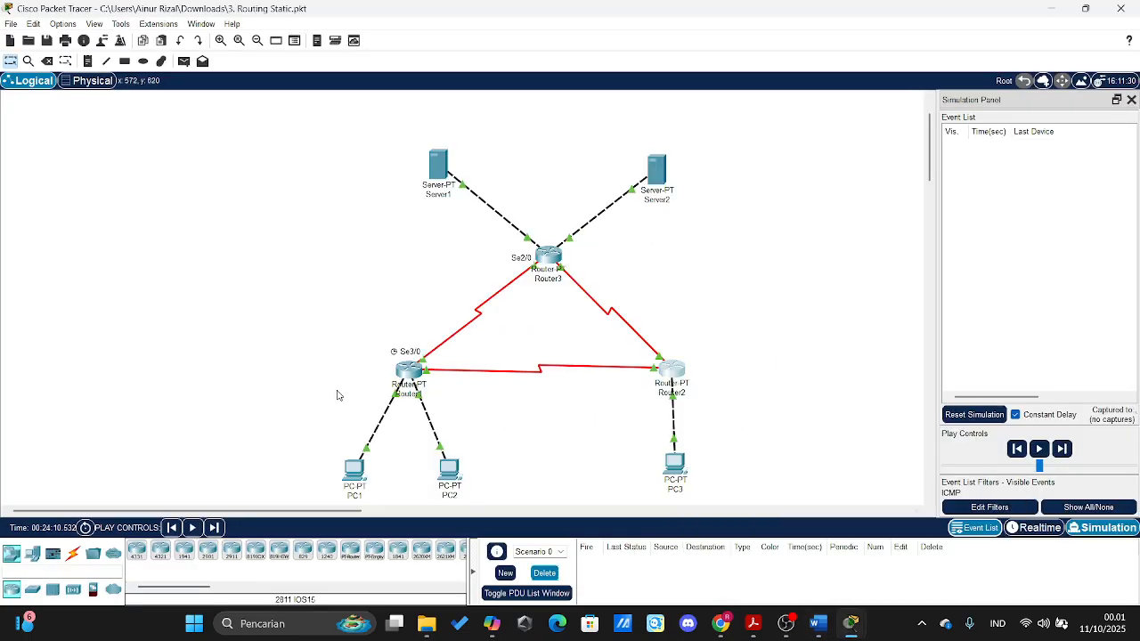
- Add a simple PDU from PC1 to Server1 and advance the packet event by event to Router3
click(183, 60)
click(354, 468)
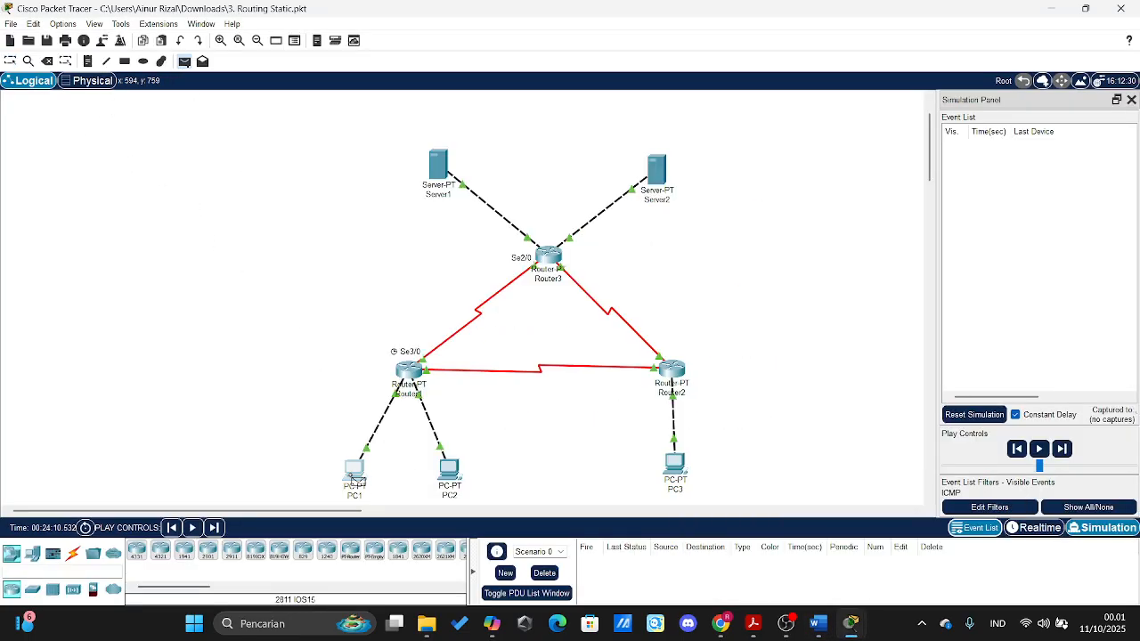
click(442, 171)
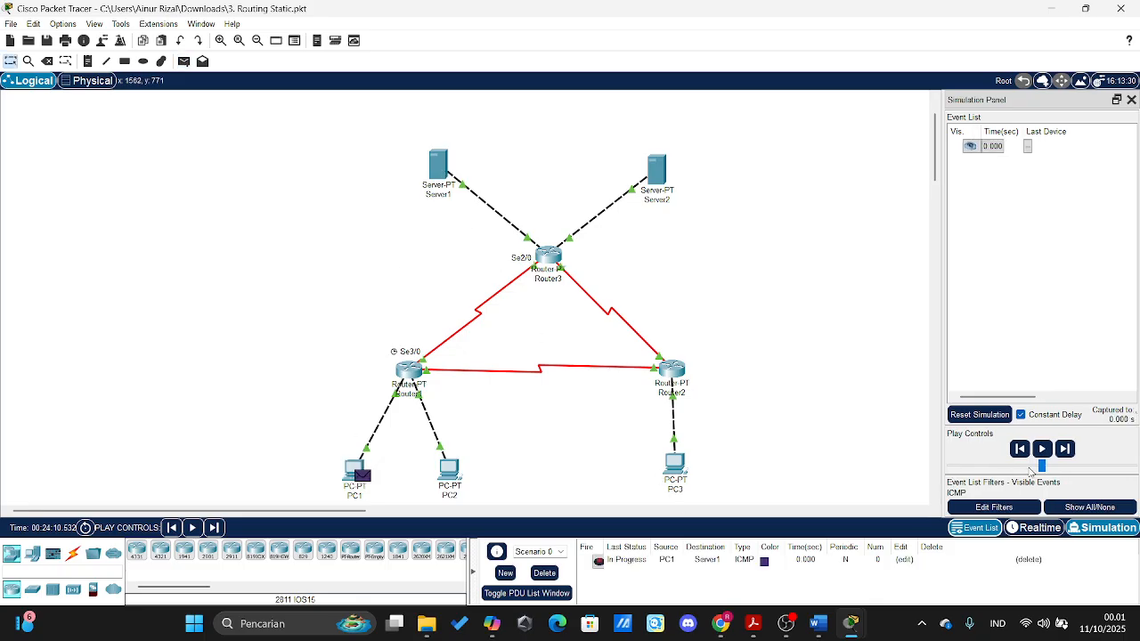
click(1065, 448)
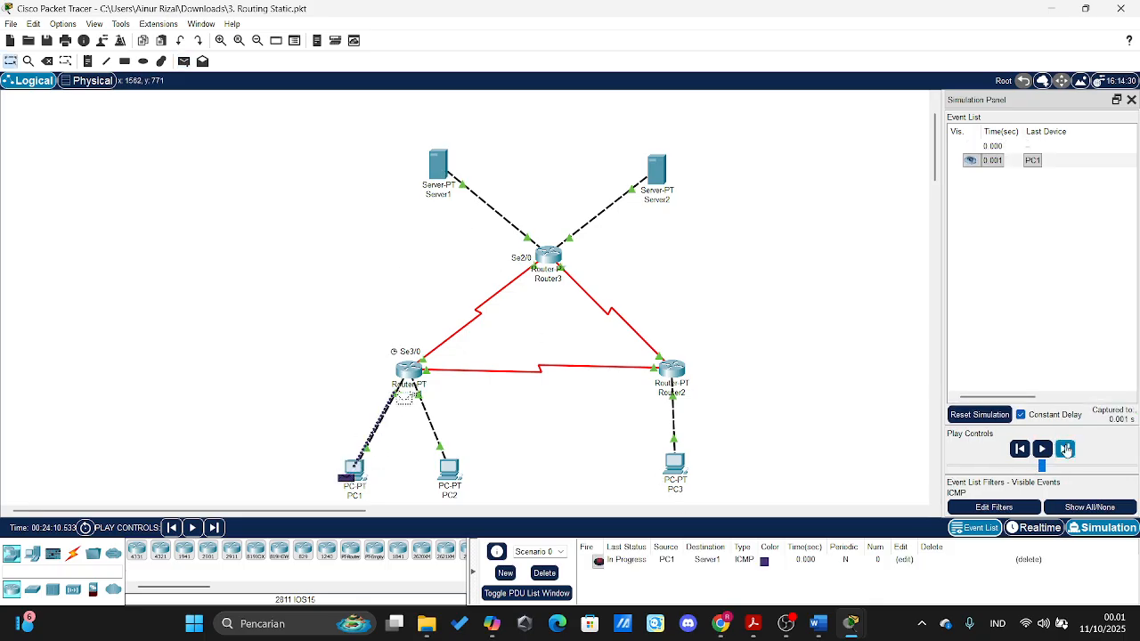
click(1065, 449)
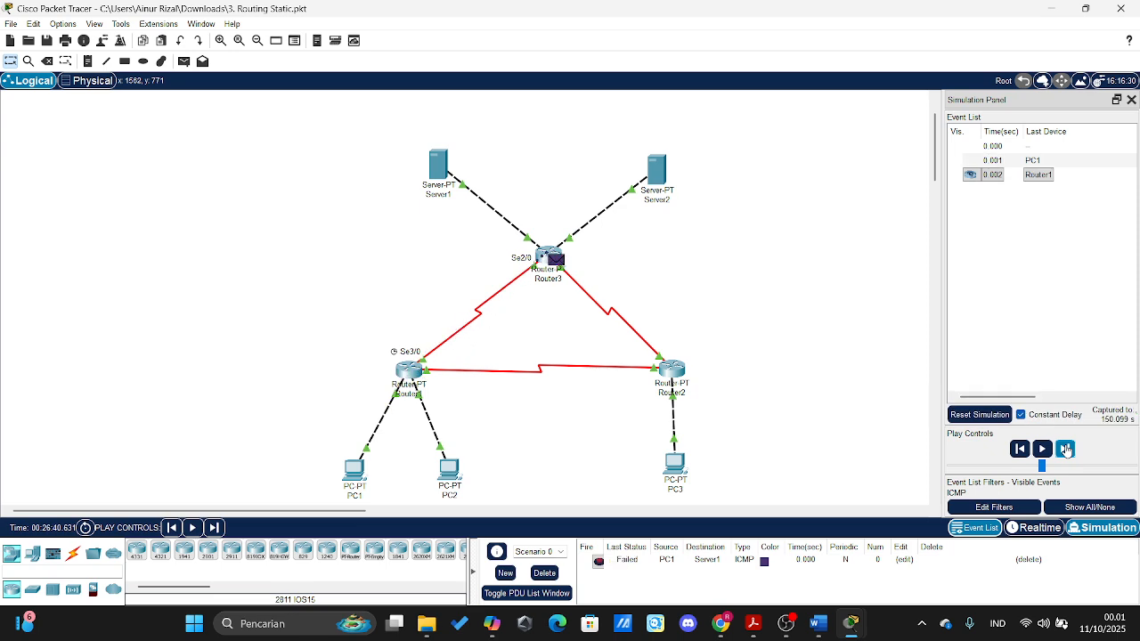
- Check Router3's static routes against the routing table in Word, moving the router's window aside to keep the topology in view
click(541, 260)
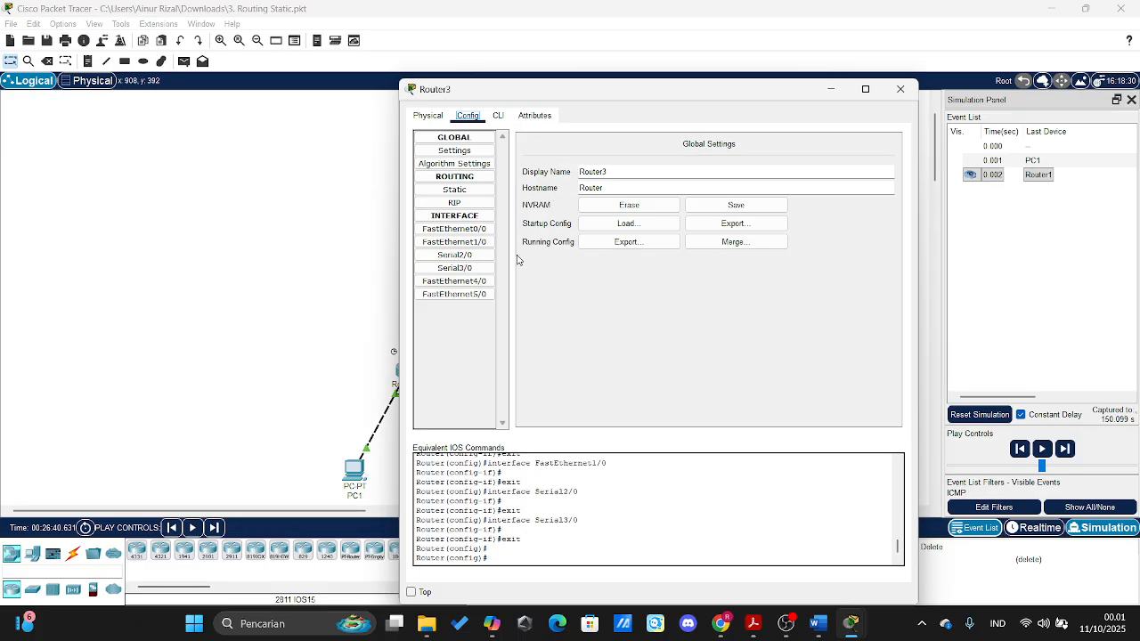
click(459, 190)
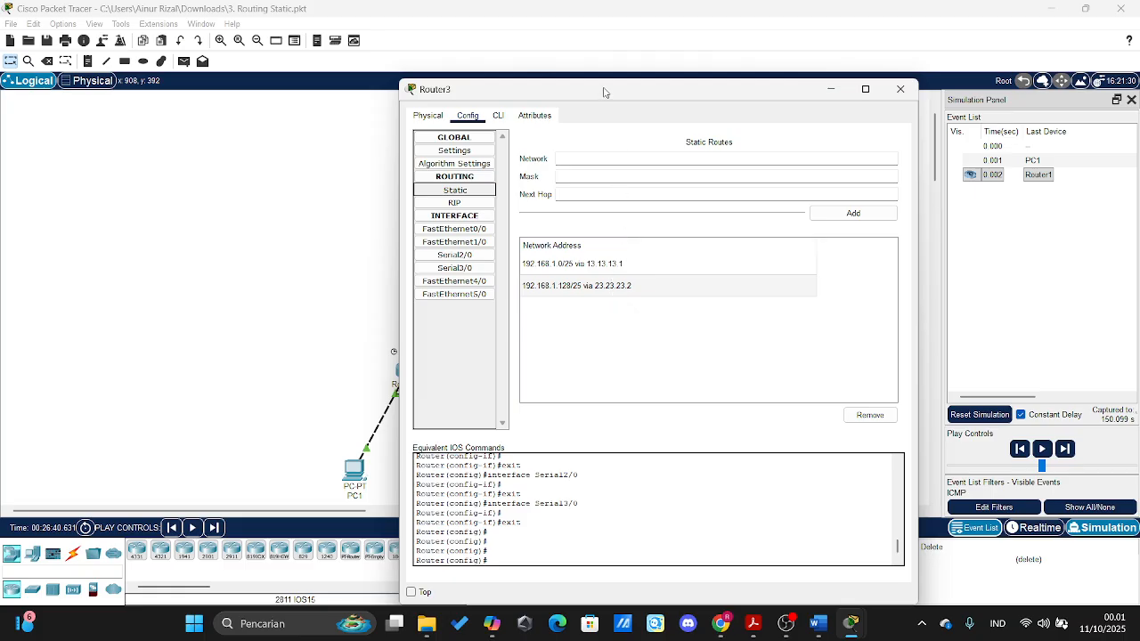
drag(604, 92, 762, 105)
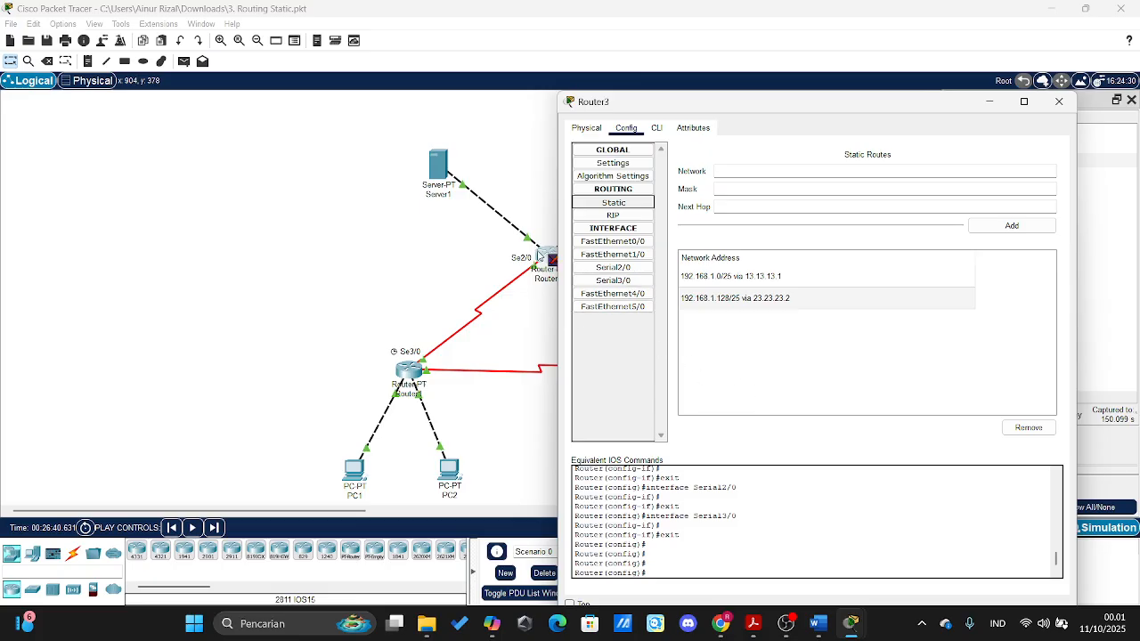
click(724, 171)
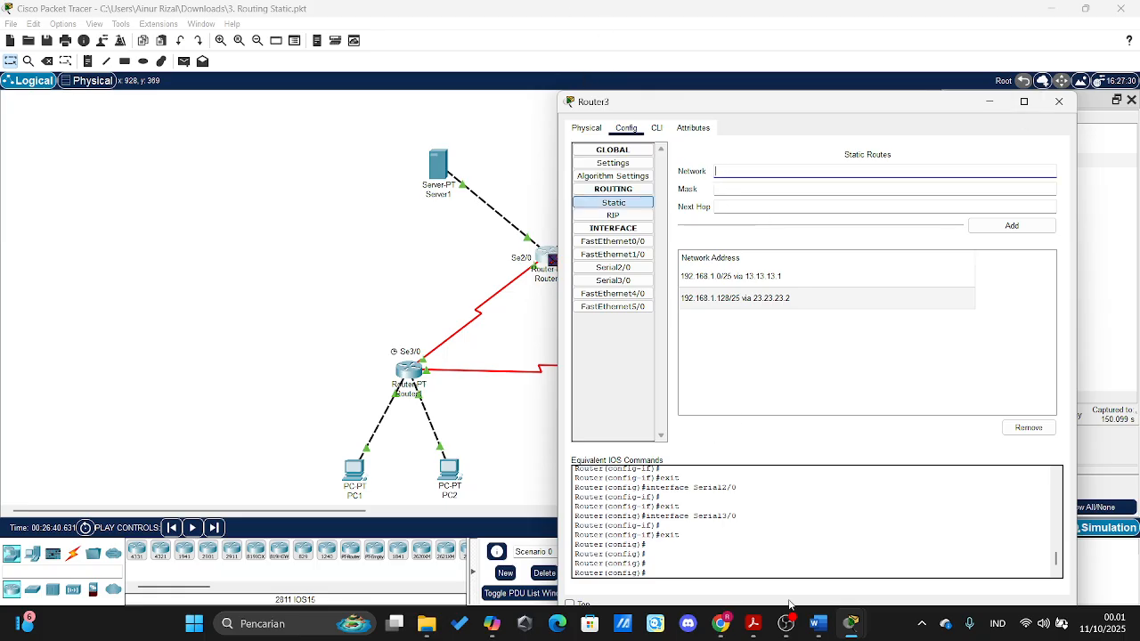
click(818, 625)
scroll(602, 357, up, 10)
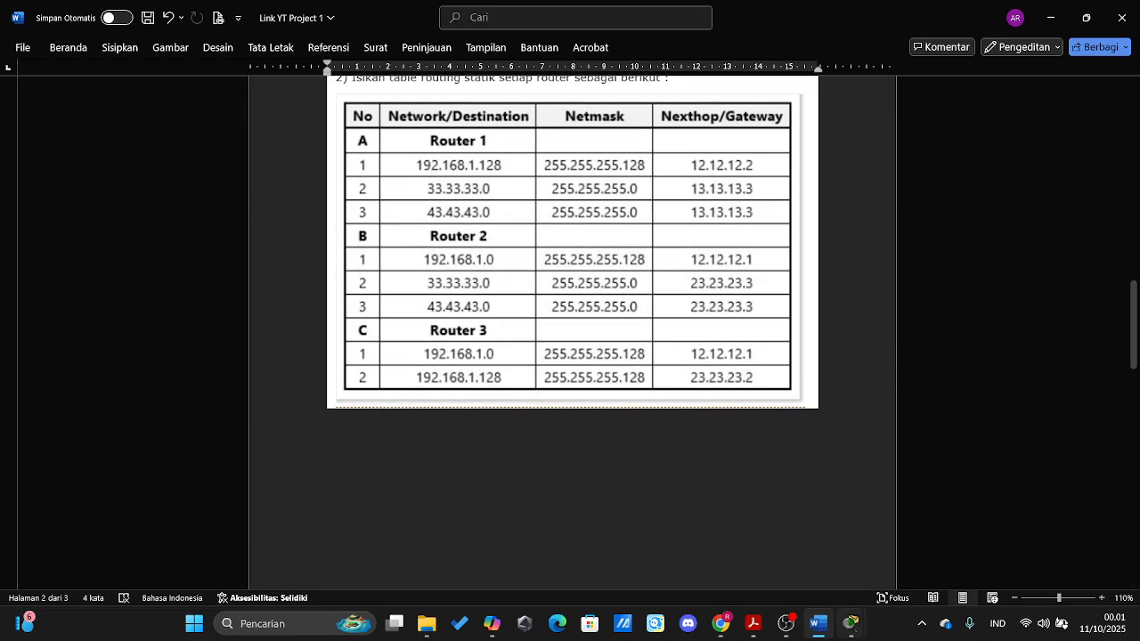
mouse_move(851, 623)
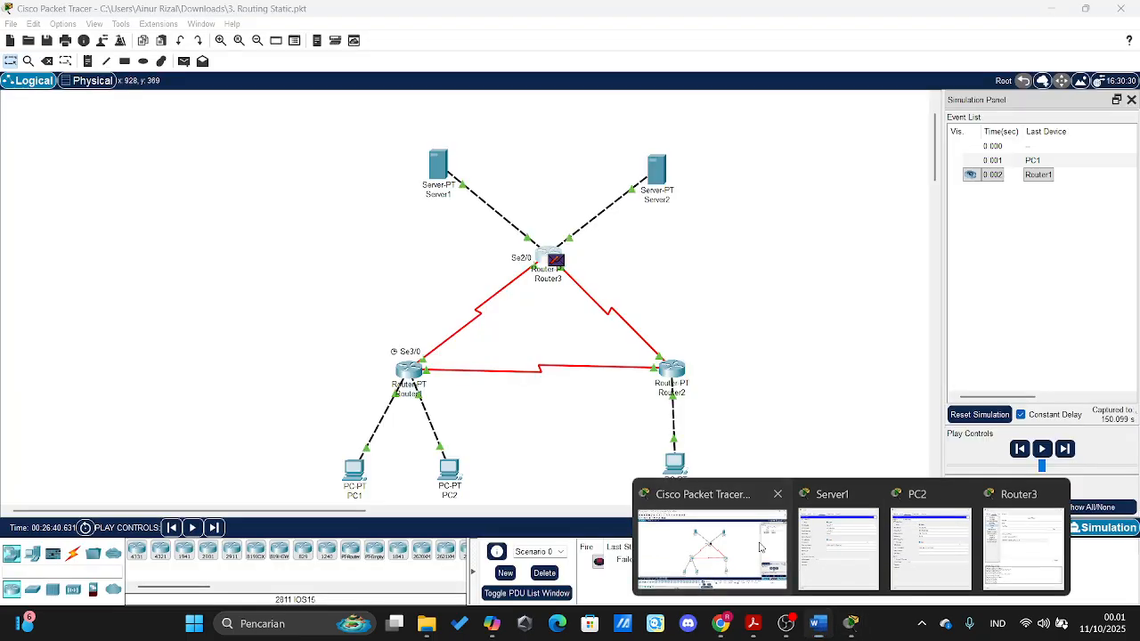
click(759, 547)
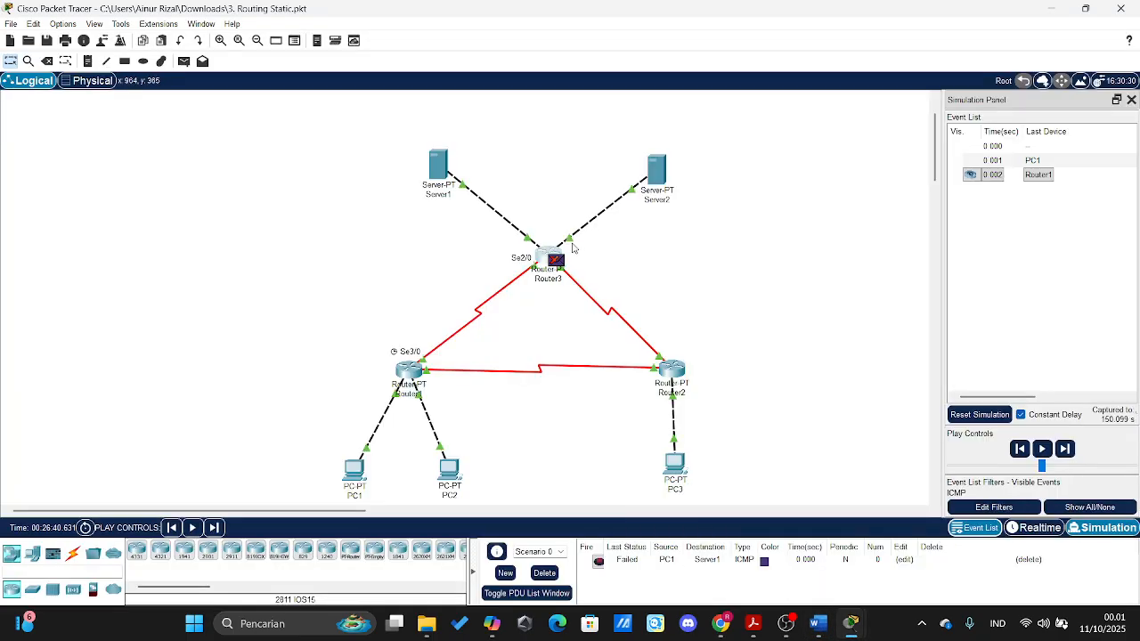
click(541, 253)
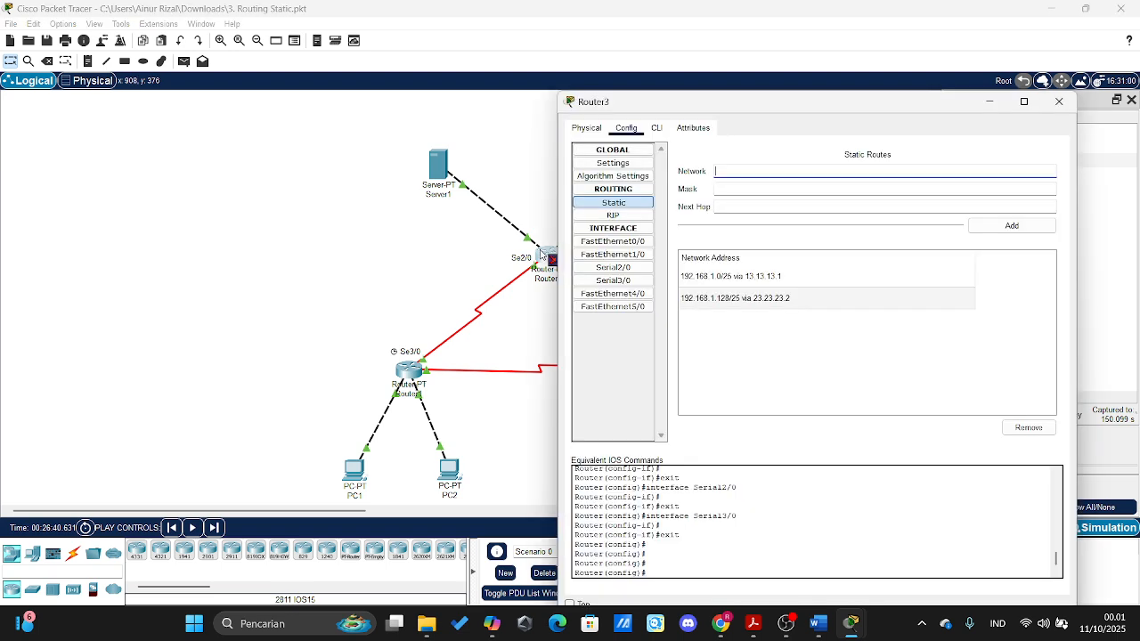
click(630, 205)
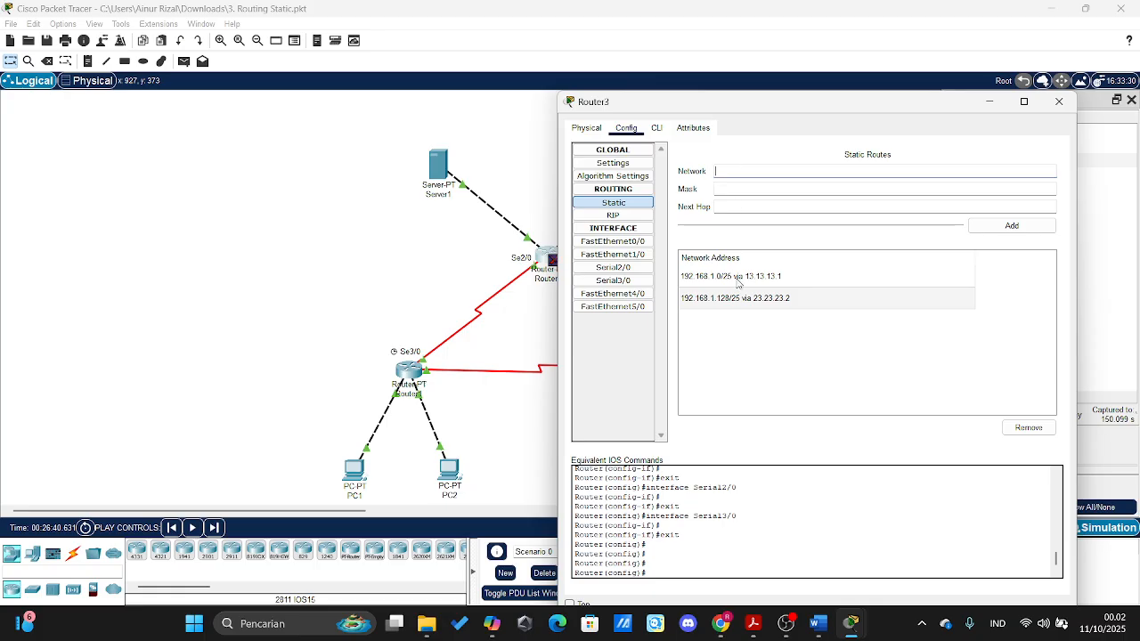
- Draft a Router3 static route for network 33.33.33.0 with mask 255.255.255.0, and close the router's window
click(738, 171)
click(742, 186)
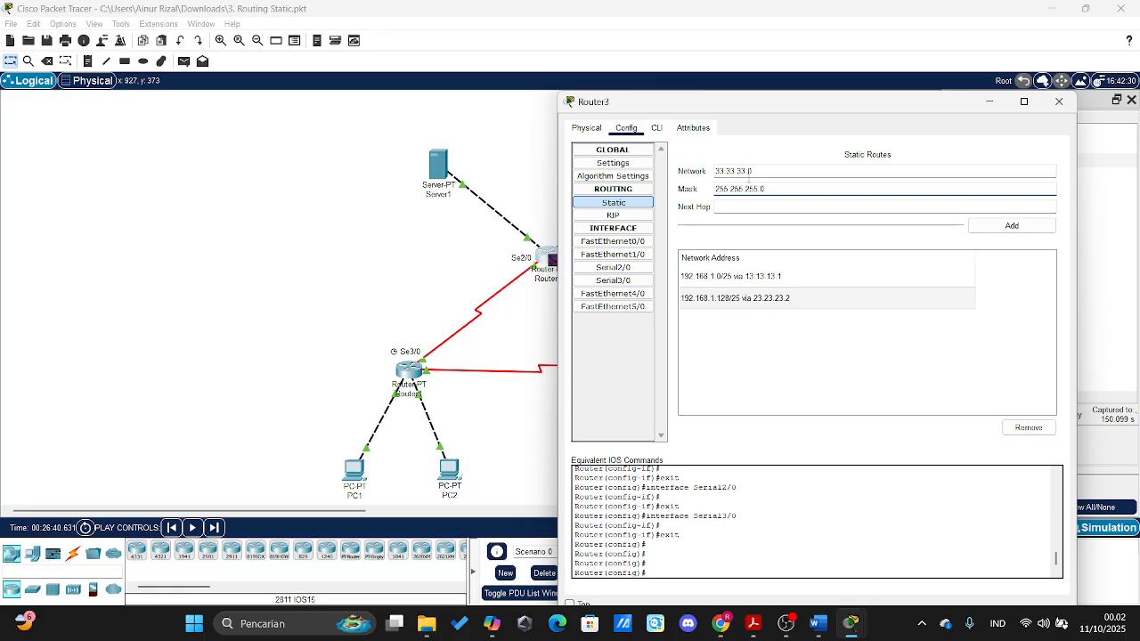
click(747, 206)
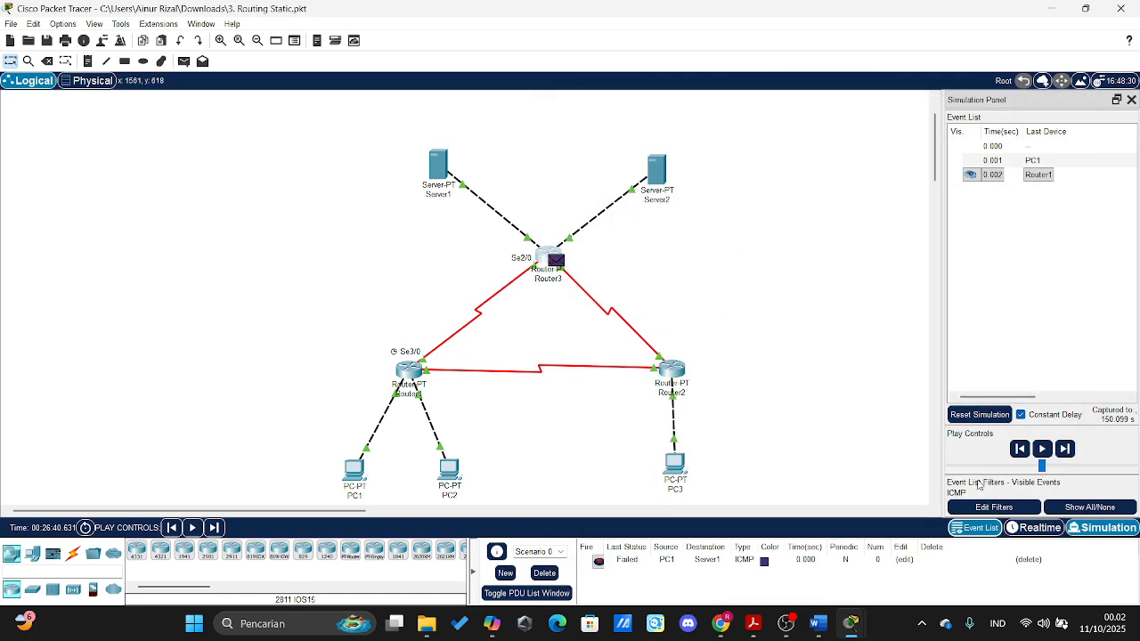
- Delete the failed PDU and add a new simple PDU from PC1 to Server1
click(544, 572)
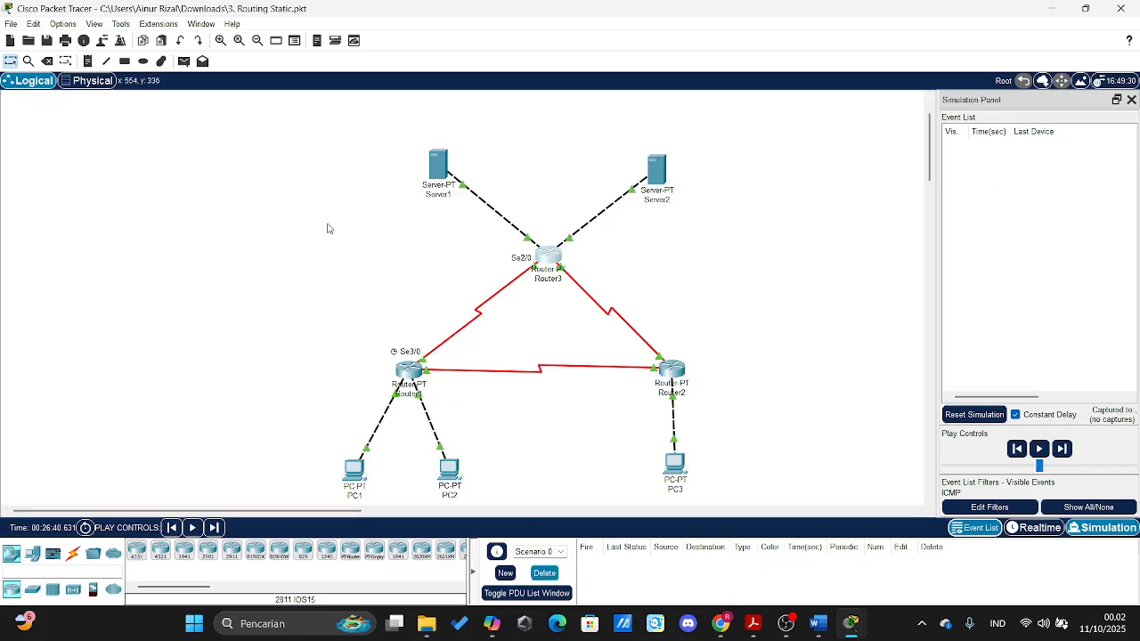
click(183, 61)
click(354, 470)
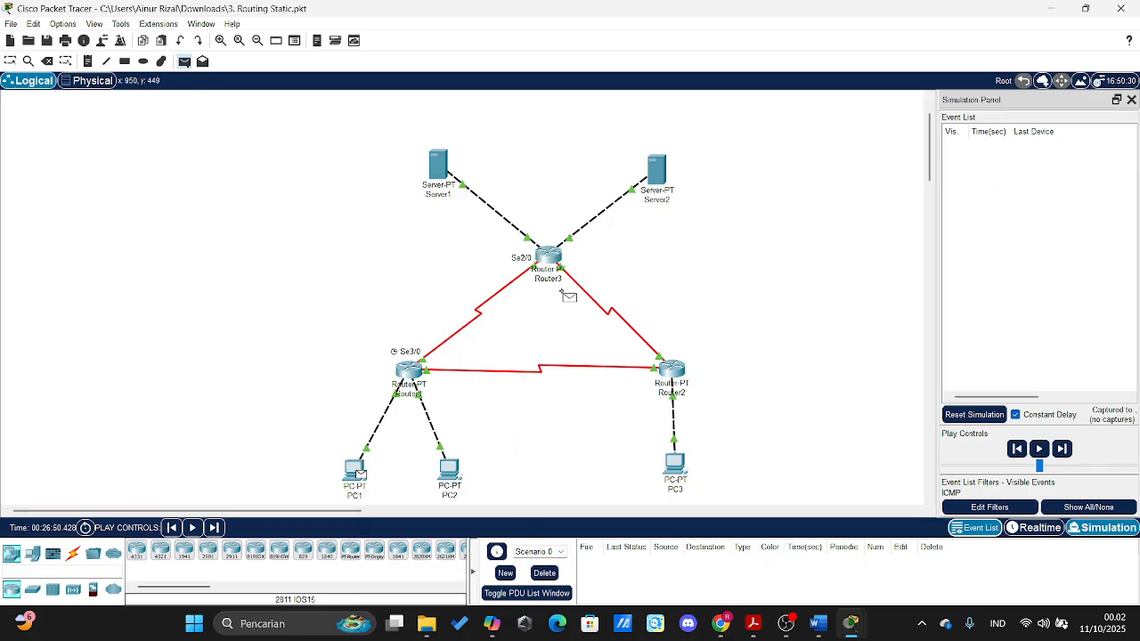
click(450, 172)
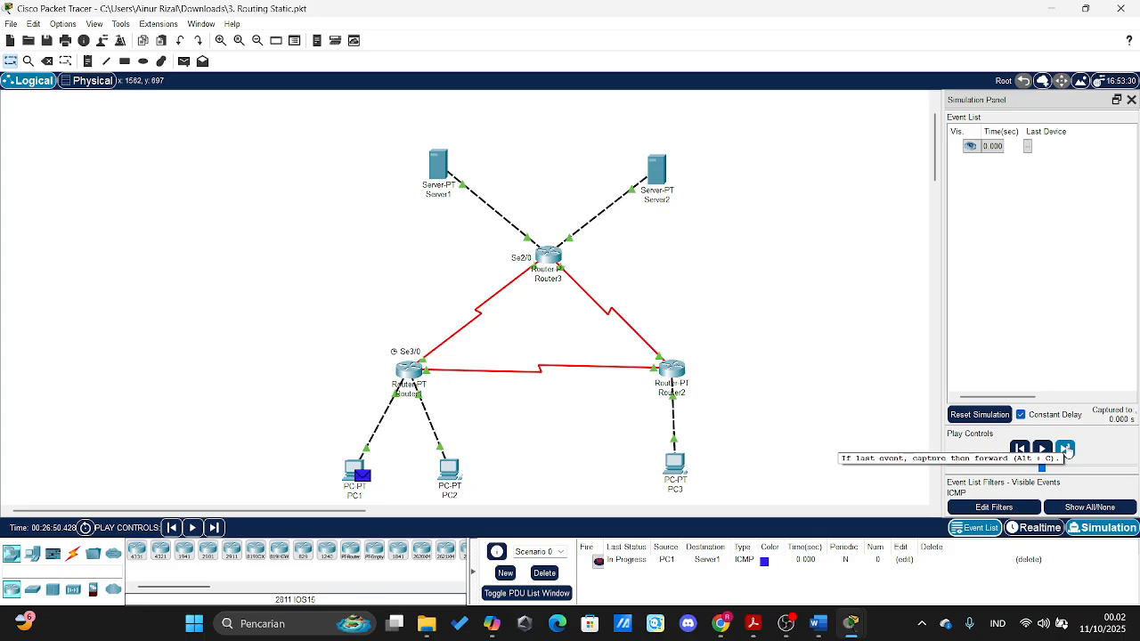
- Compare Server1's IP configuration with Router3's FastEthernet0/0 address, closing each device window
click(455, 181)
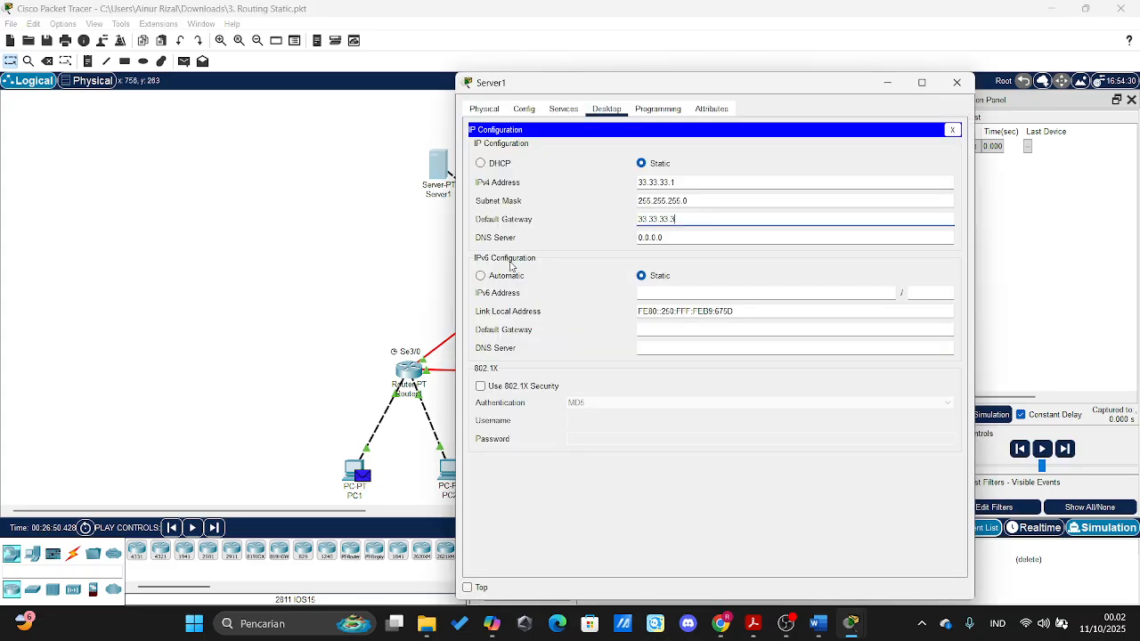
click(949, 81)
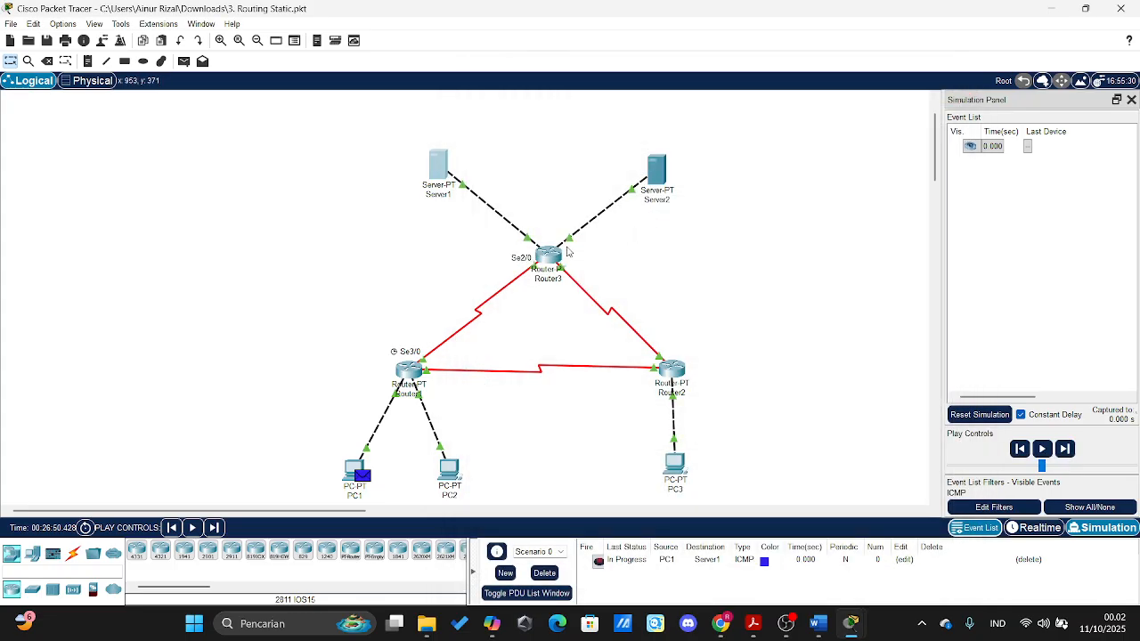
click(409, 370)
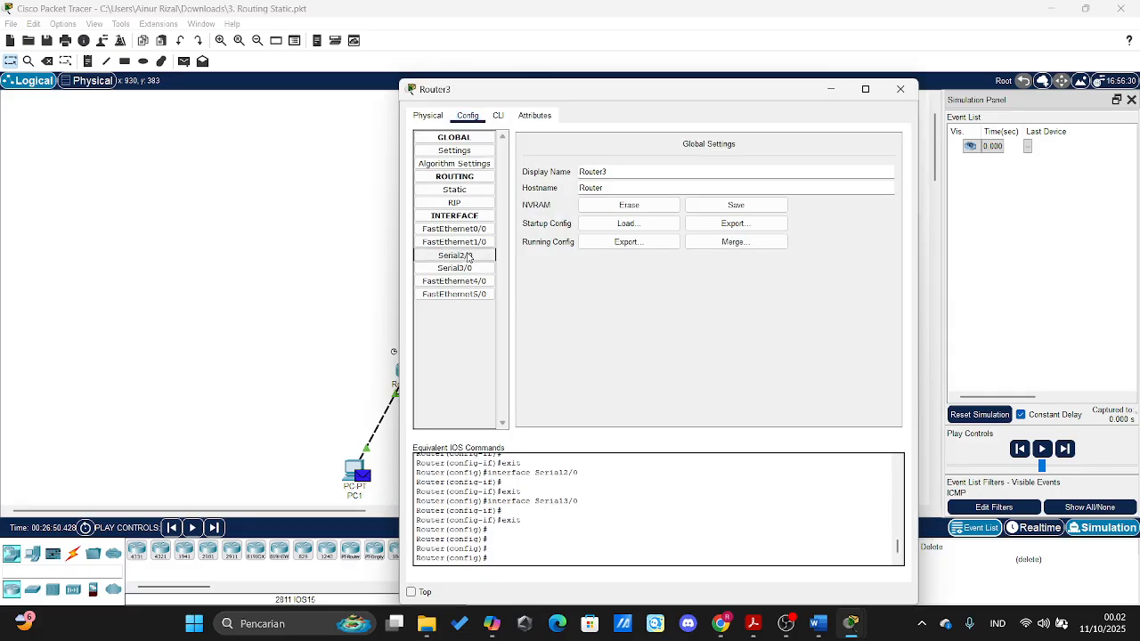
click(454, 255)
click(454, 241)
click(454, 229)
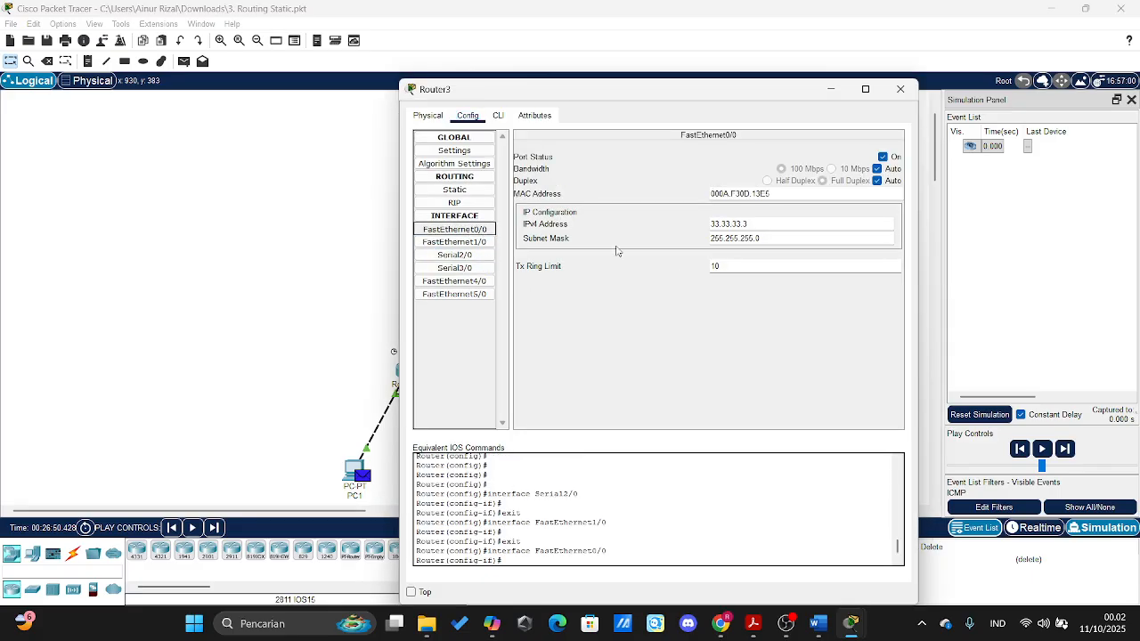
click(900, 89)
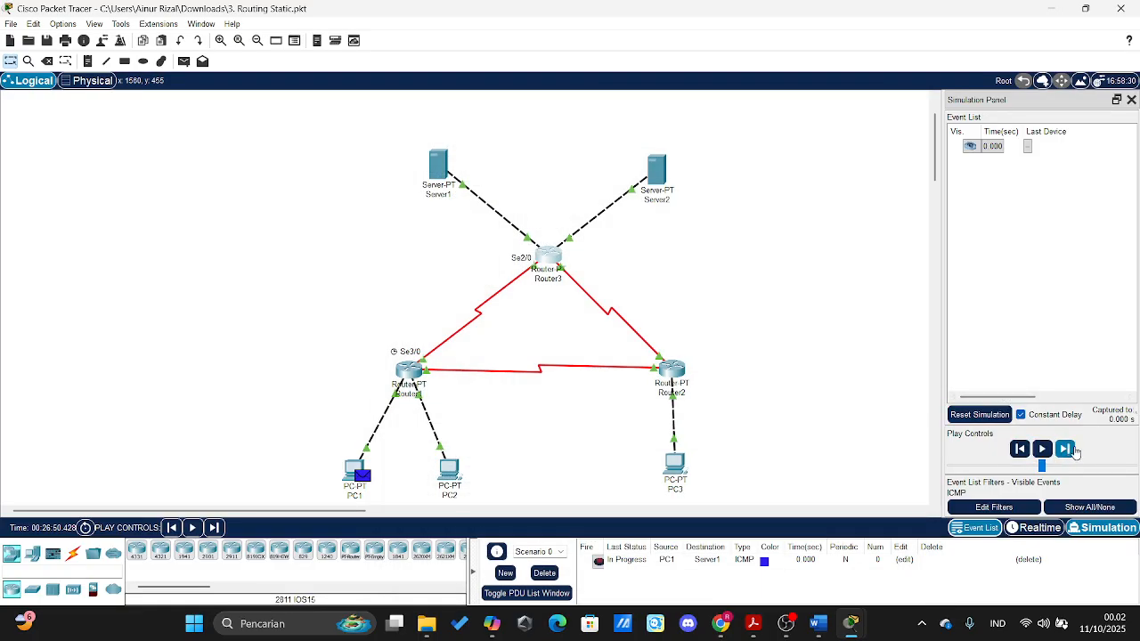
- Advance the PC1-to-Server1 packet event by event until its reply is back at PC1, and delete the scenario's PDU
click(1066, 450)
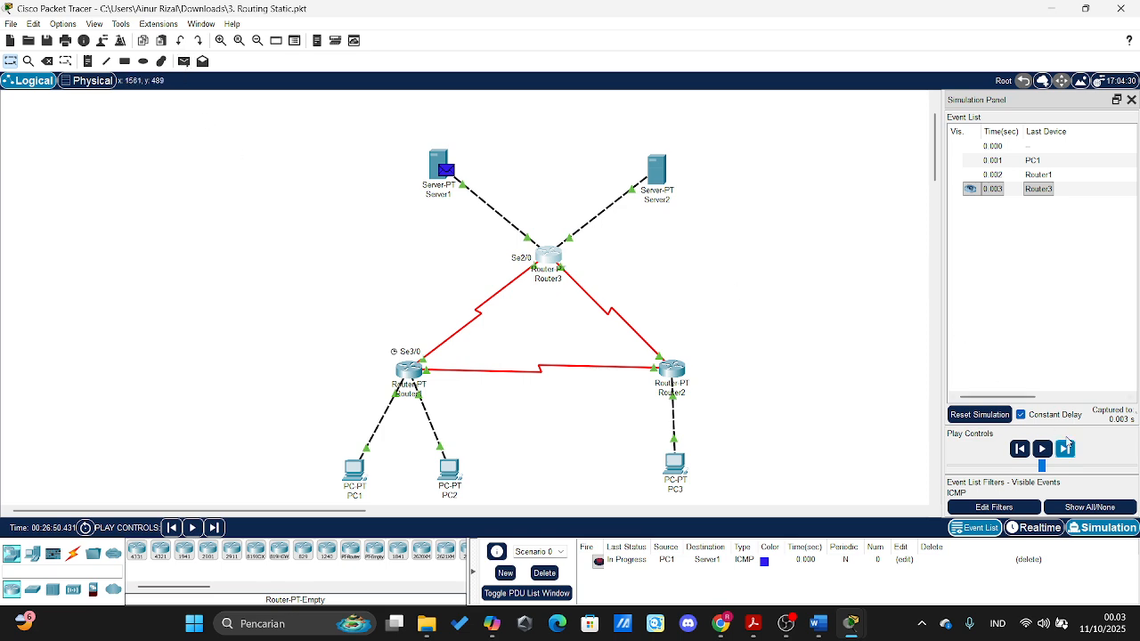
click(1070, 452)
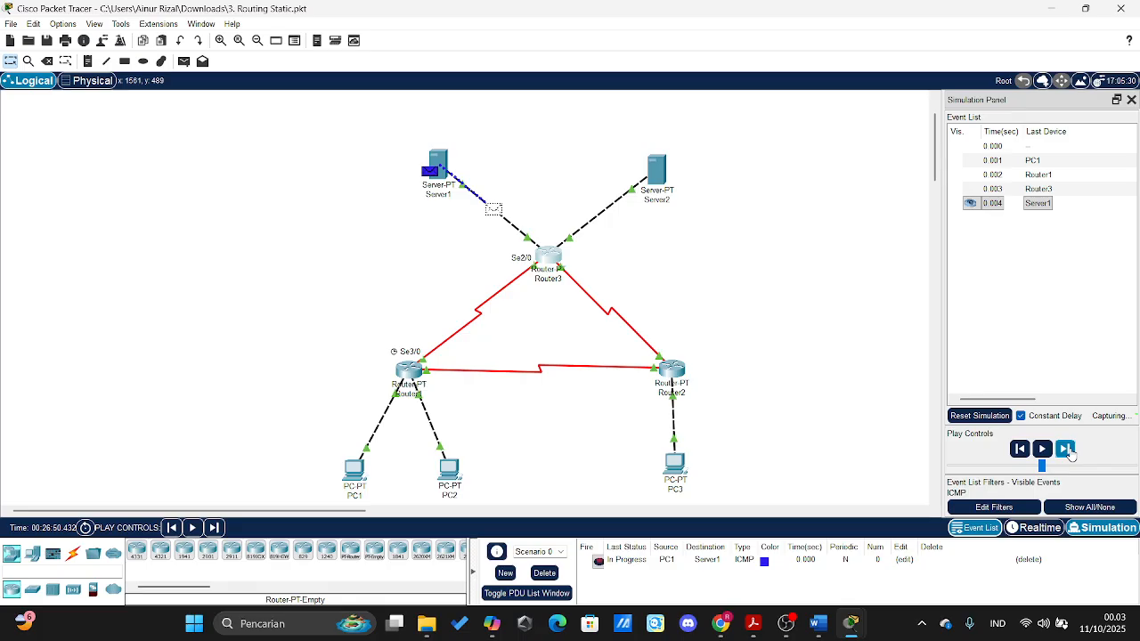
click(1070, 454)
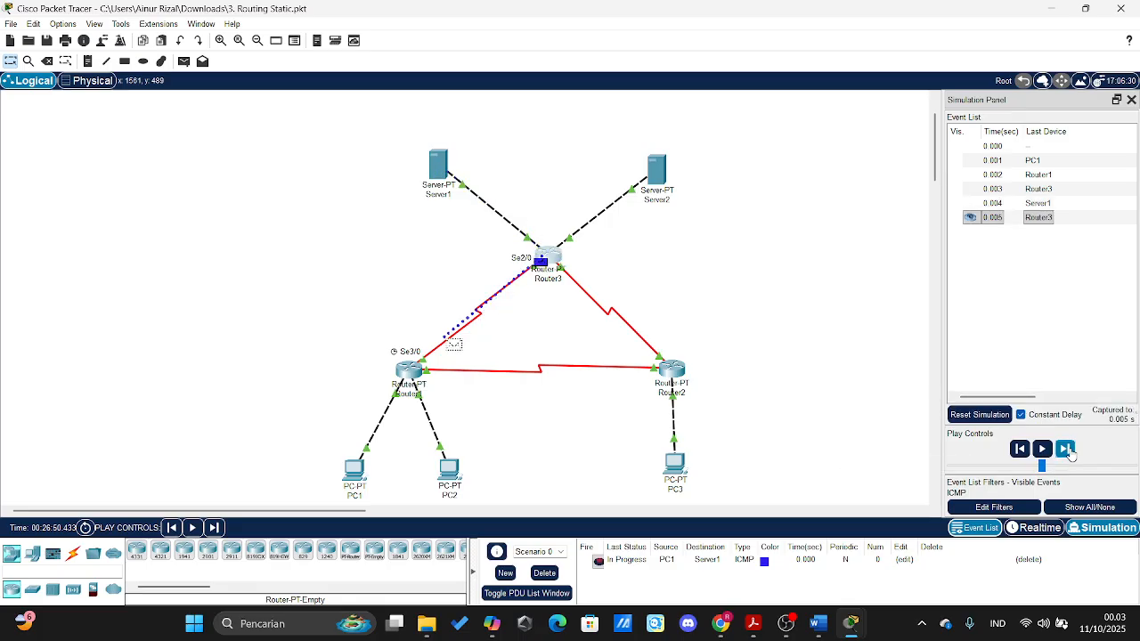
click(1071, 452)
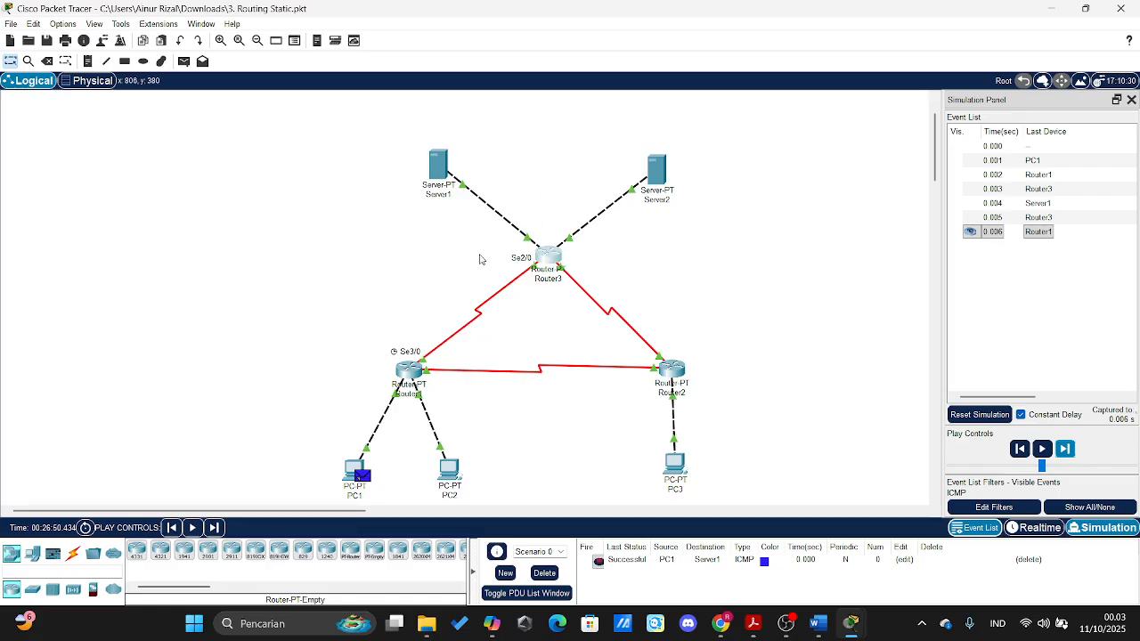
click(543, 573)
- Look up the fourth scenario in Word, and add a simple PDU from PC1 to Server2 in Packet Tracer
click(819, 623)
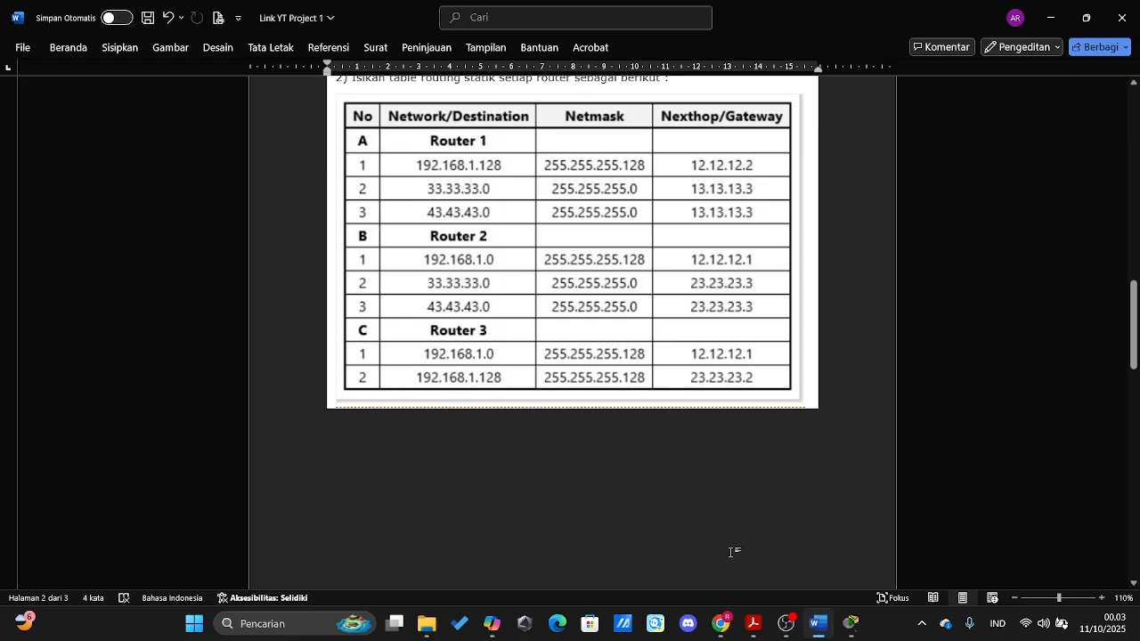
scroll(730, 449, down, 10)
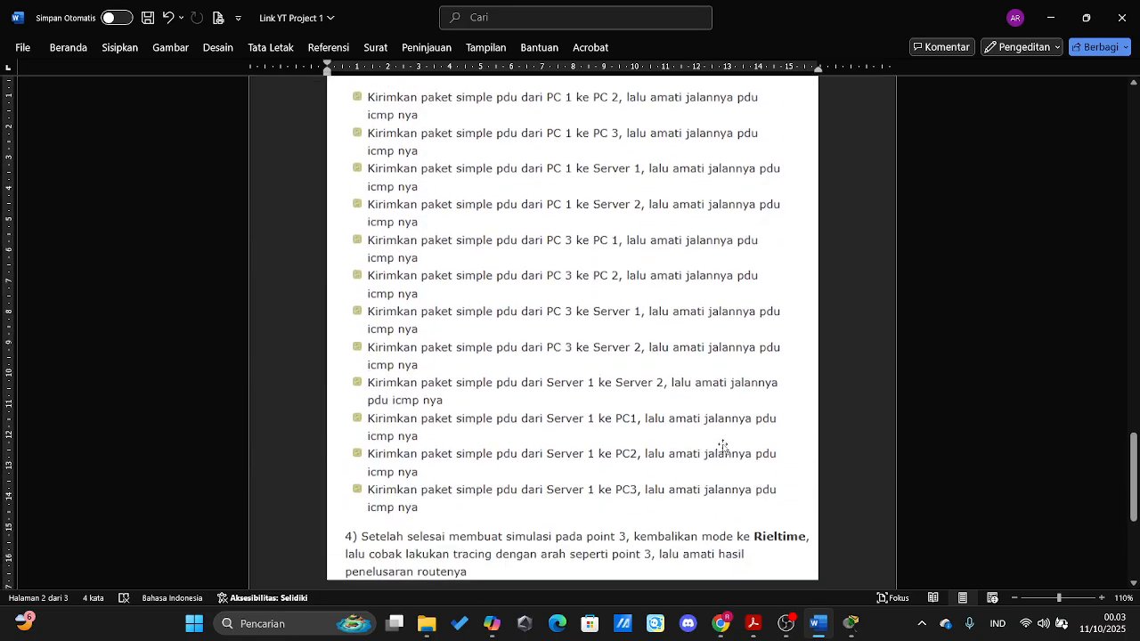
scroll(713, 445, up, 3)
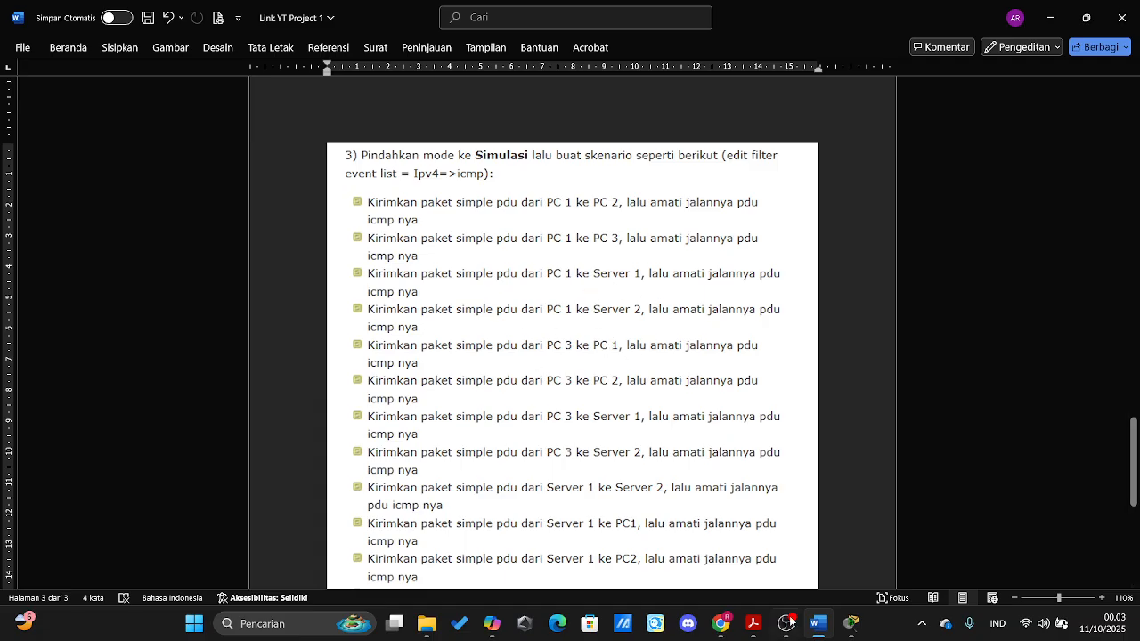
mouse_move(850, 623)
click(801, 547)
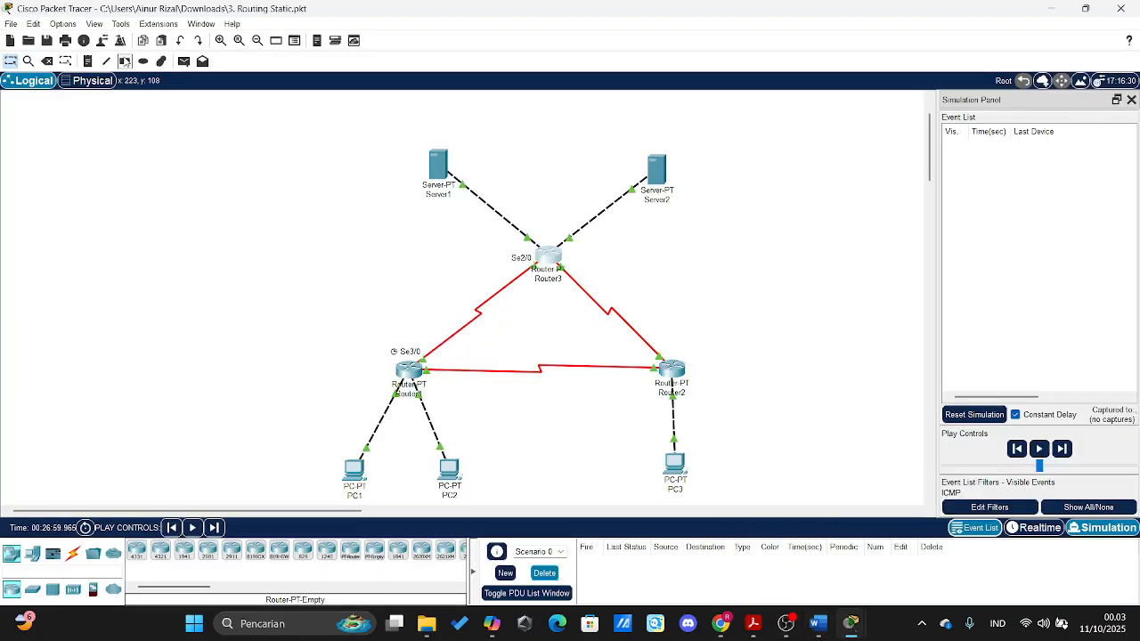
click(183, 61)
click(361, 470)
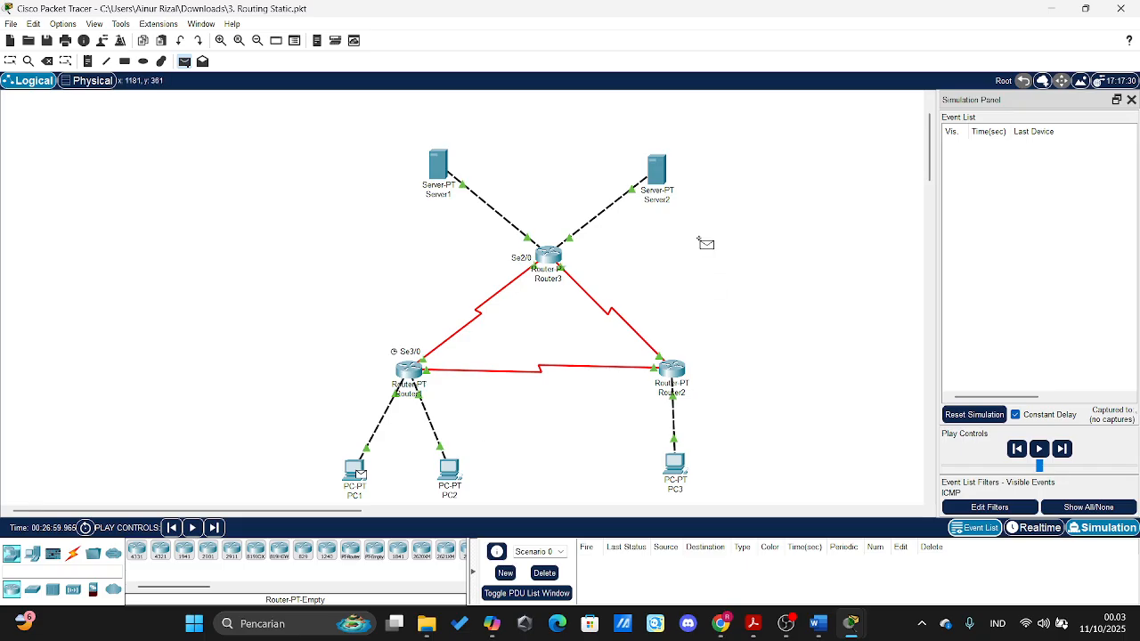
click(667, 182)
- Advance the PC1-to-Server2 packet event by event until its reply is back at PC1
click(1065, 450)
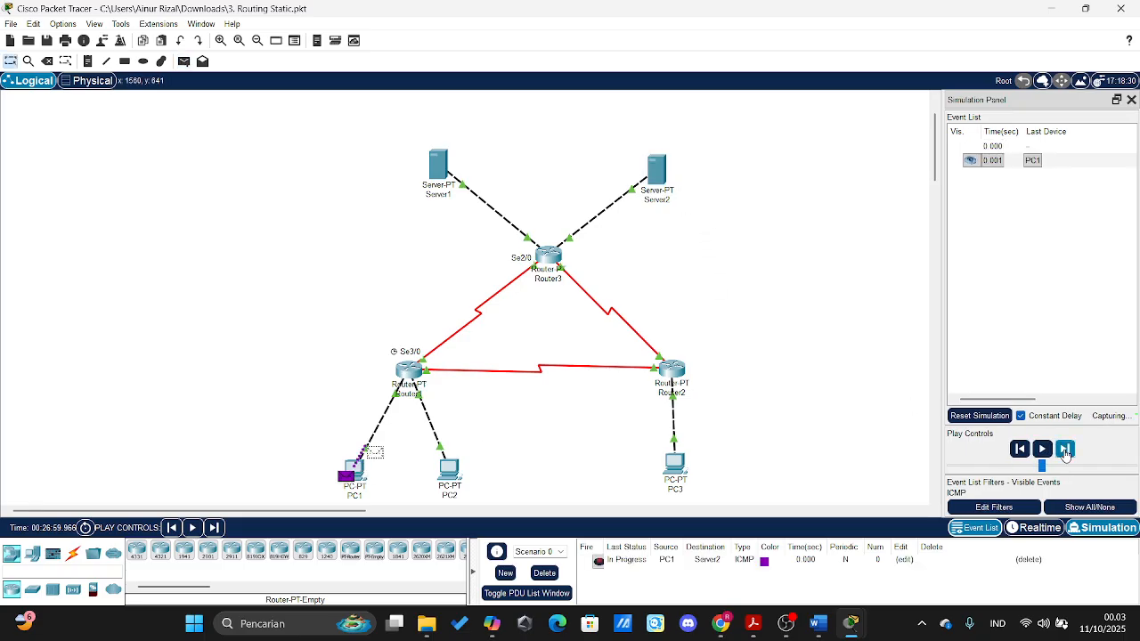
click(1065, 449)
click(1065, 449)
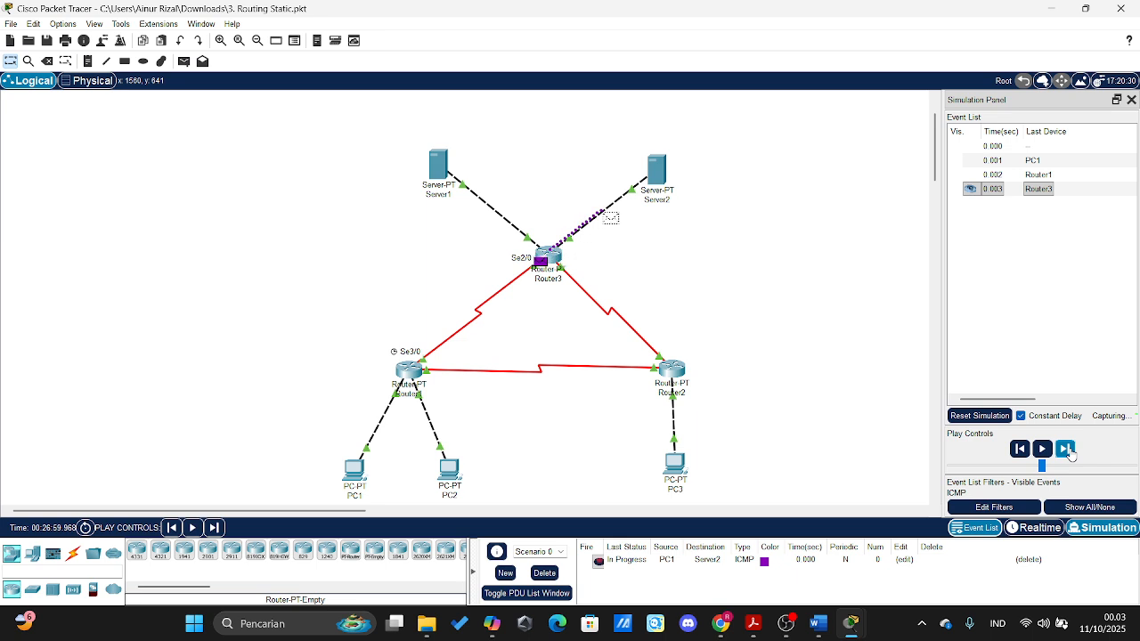
click(1069, 450)
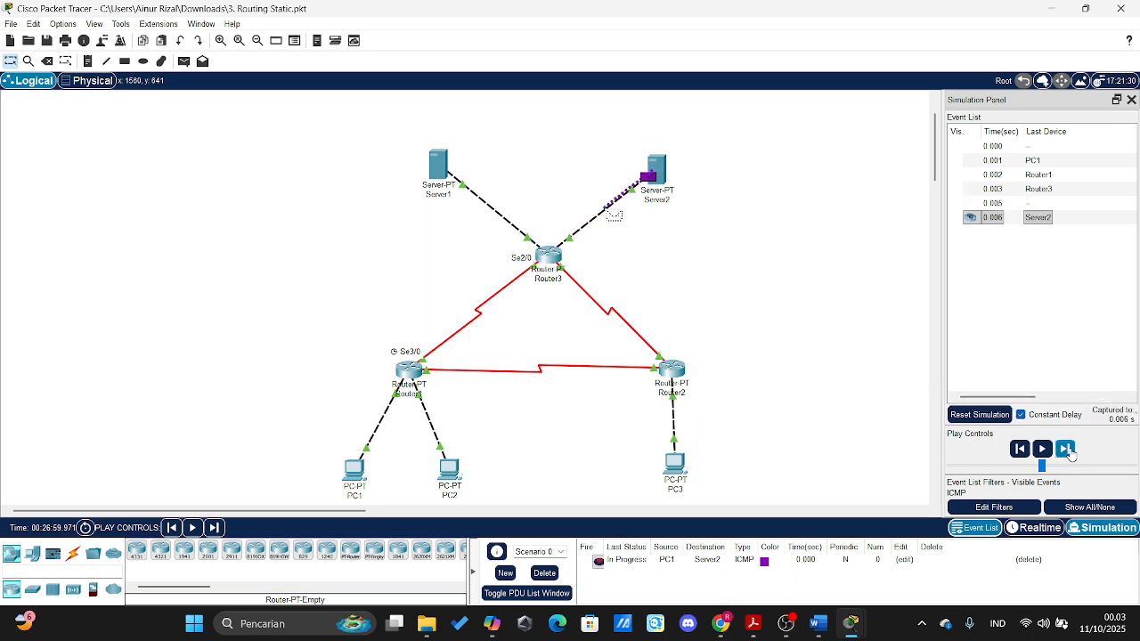
click(1067, 450)
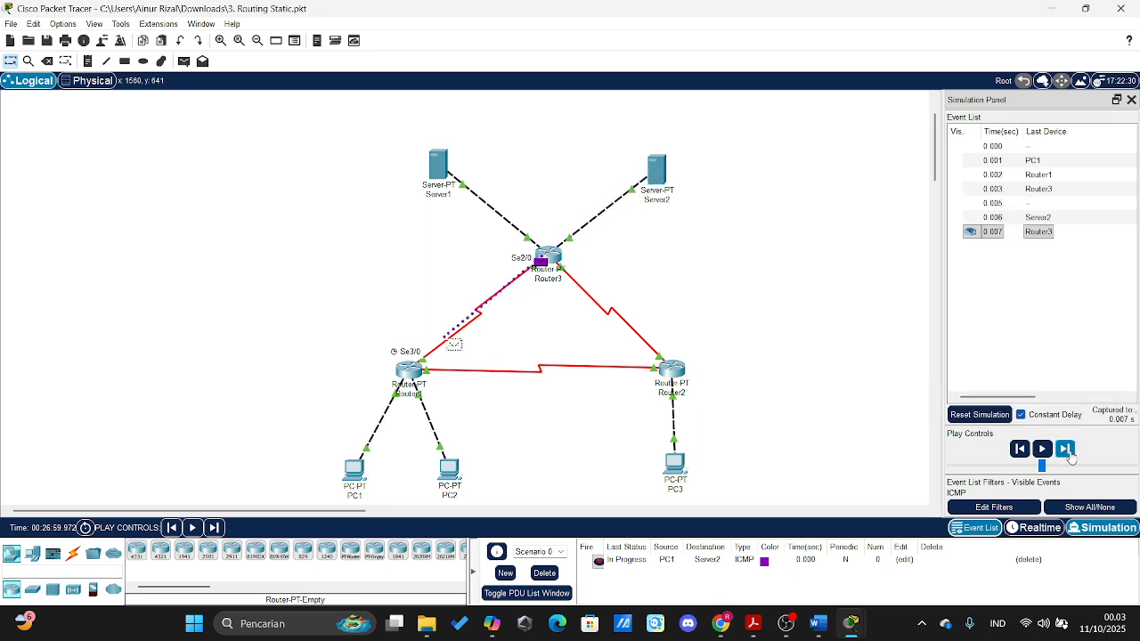
click(1068, 450)
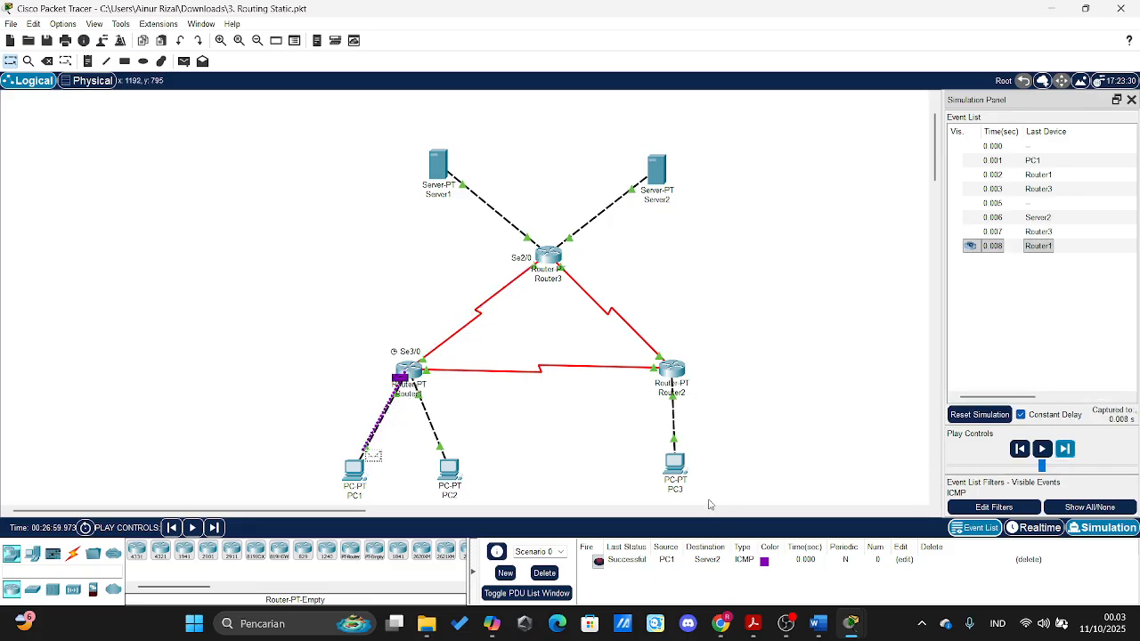
- After checking the fifth scenario in Word, replace the finished PDU in Packet Tracer with a simple PDU from PC3 to PC1
click(818, 623)
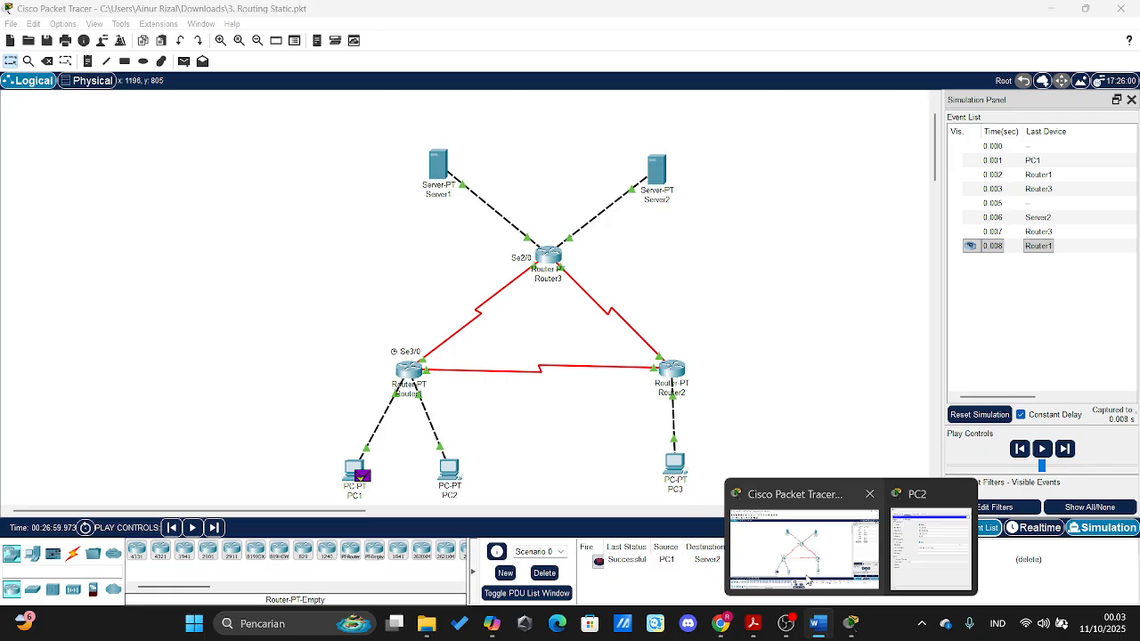
click(801, 552)
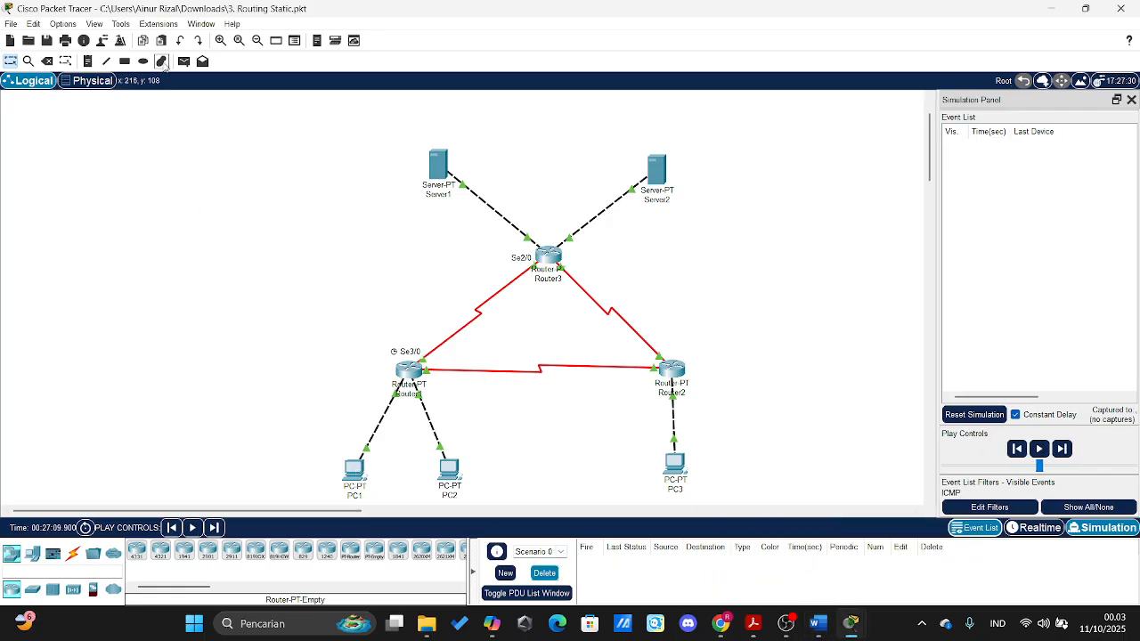
click(183, 60)
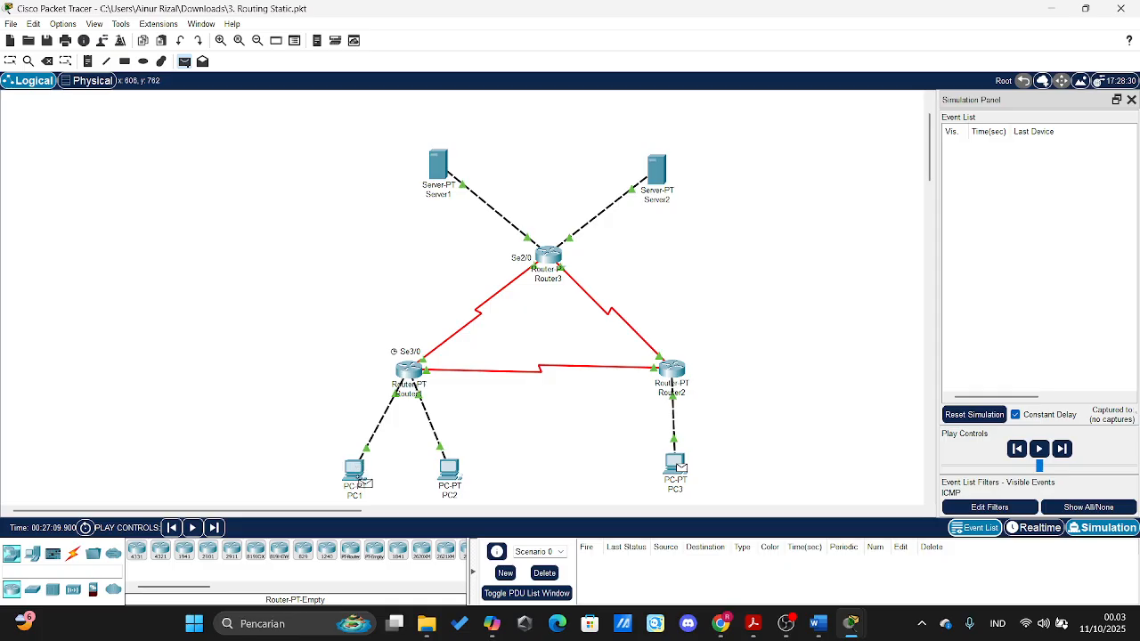
click(356, 478)
- Advance the PC3-to-PC1 packet event by event until its reply is back at PC3, and delete the scenario's PDU
click(1068, 451)
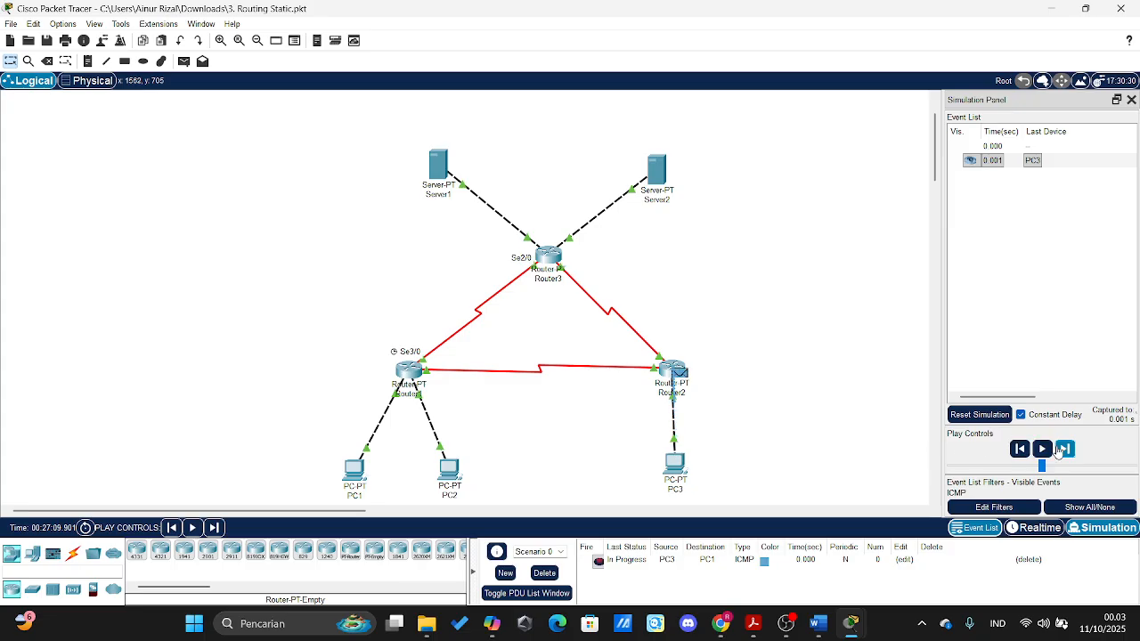
click(1065, 451)
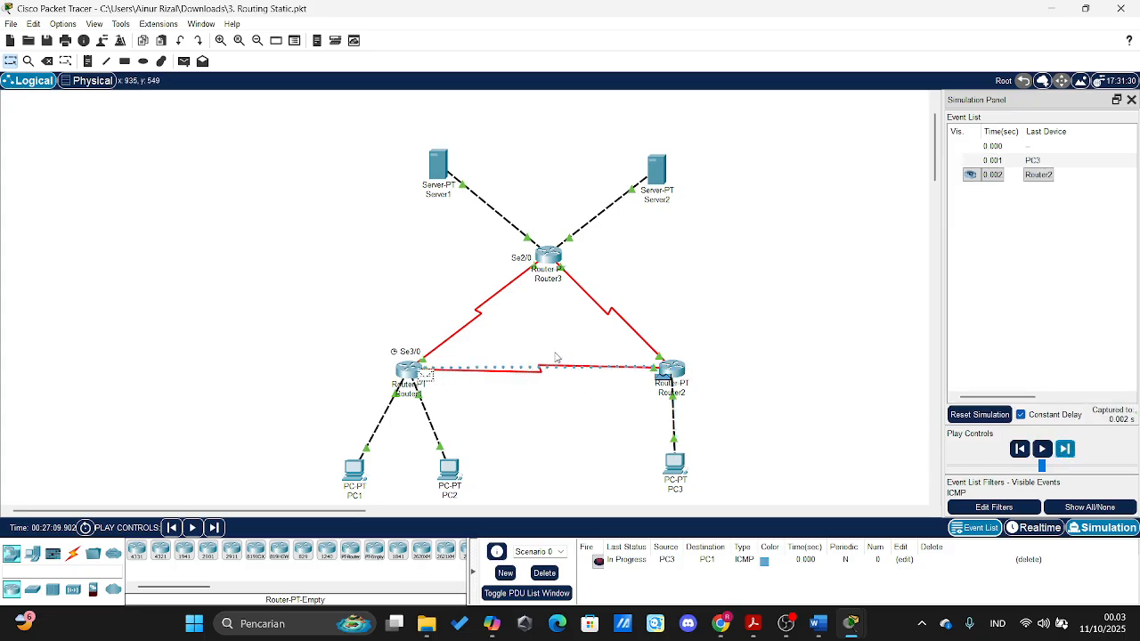
click(1065, 451)
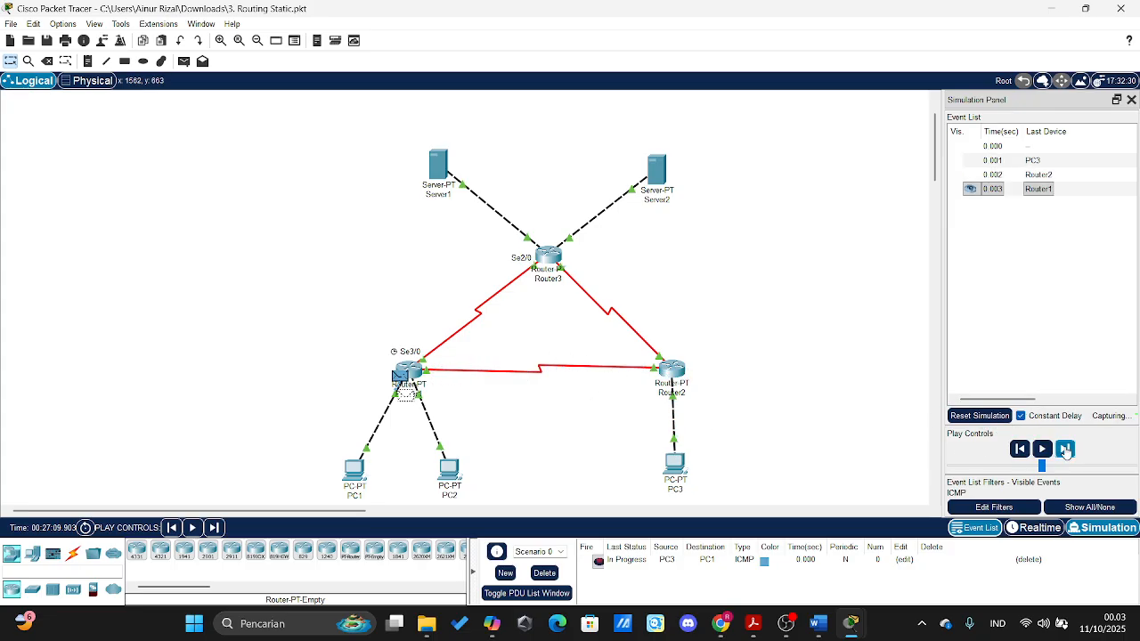
click(1066, 450)
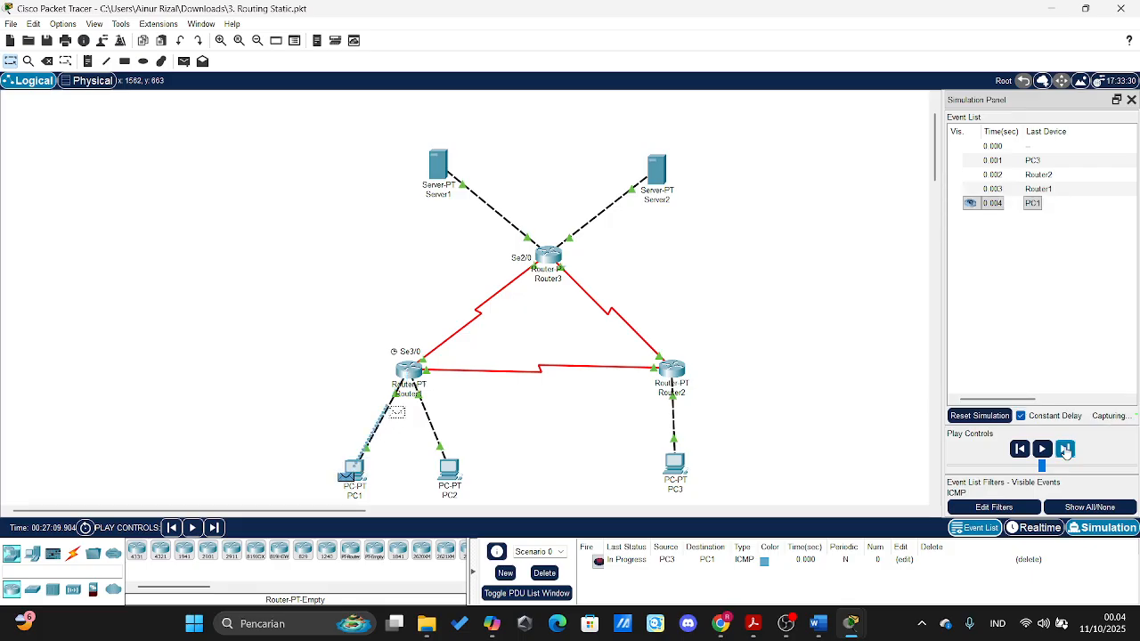
click(1066, 451)
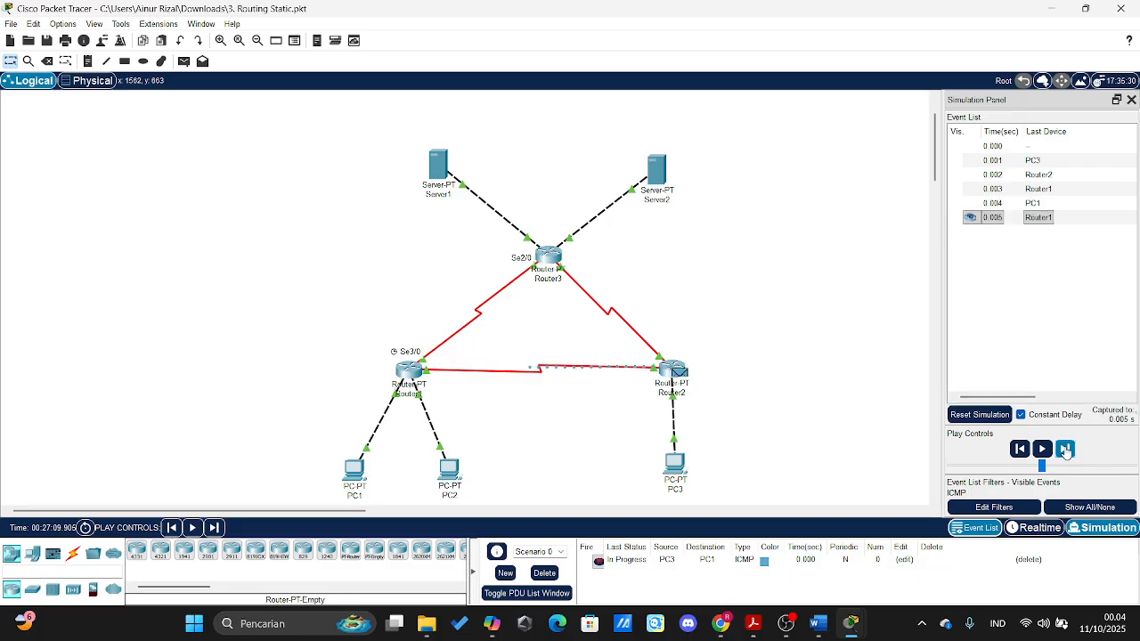
click(1065, 450)
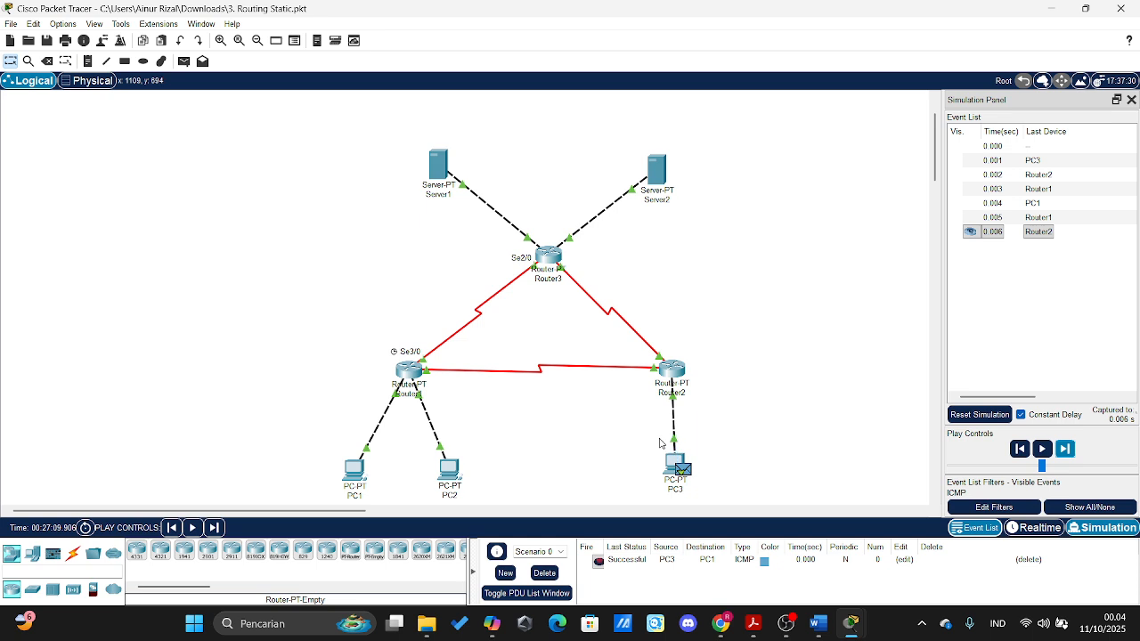
click(545, 576)
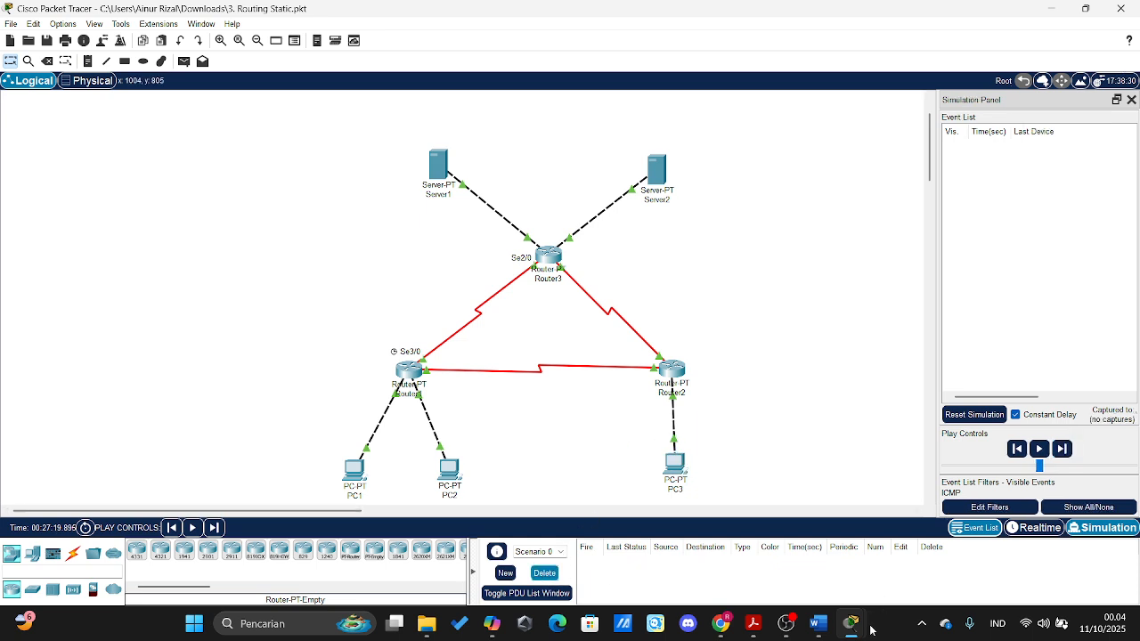
- Look up the sixth scenario in Word, and add a simple PDU from PC3 to PC2 in Packet Tracer
click(821, 625)
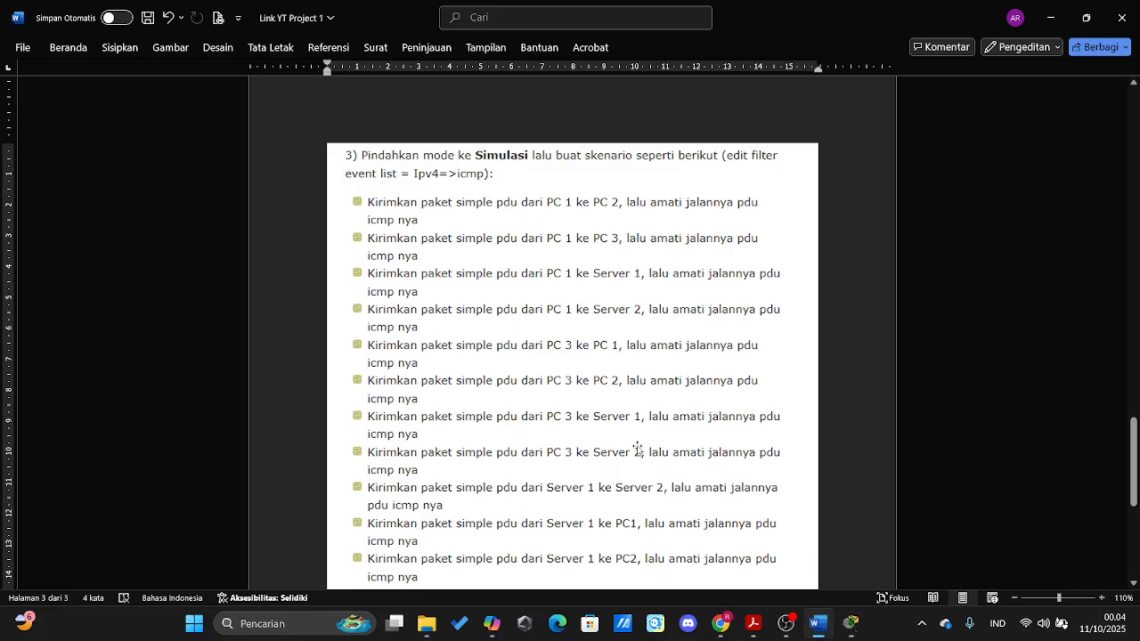
mouse_move(850, 623)
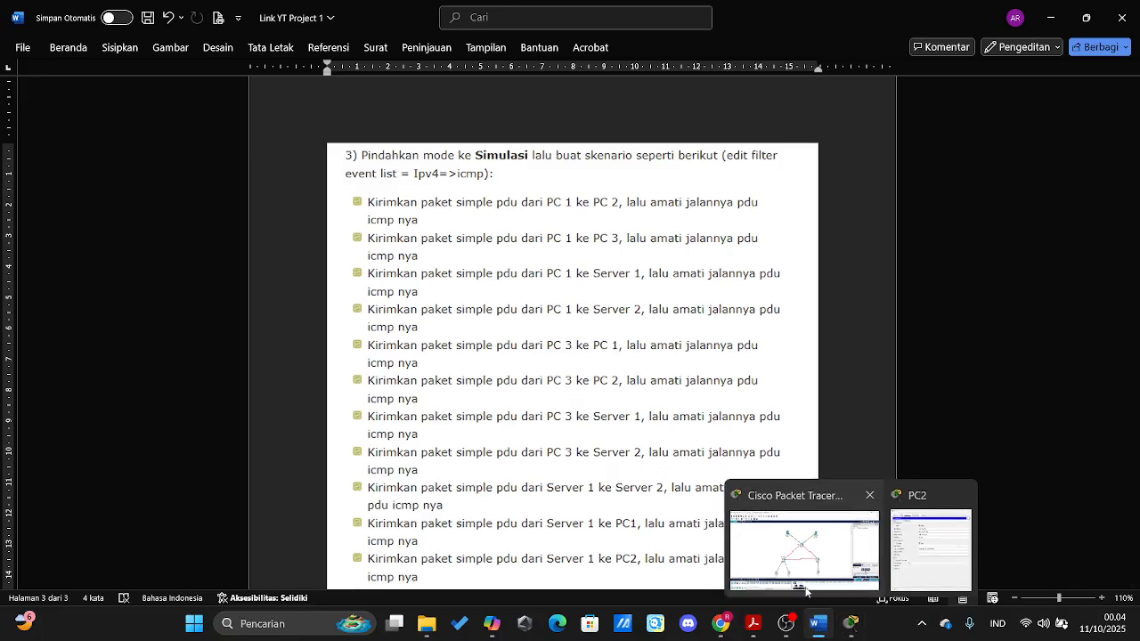
click(784, 543)
click(185, 61)
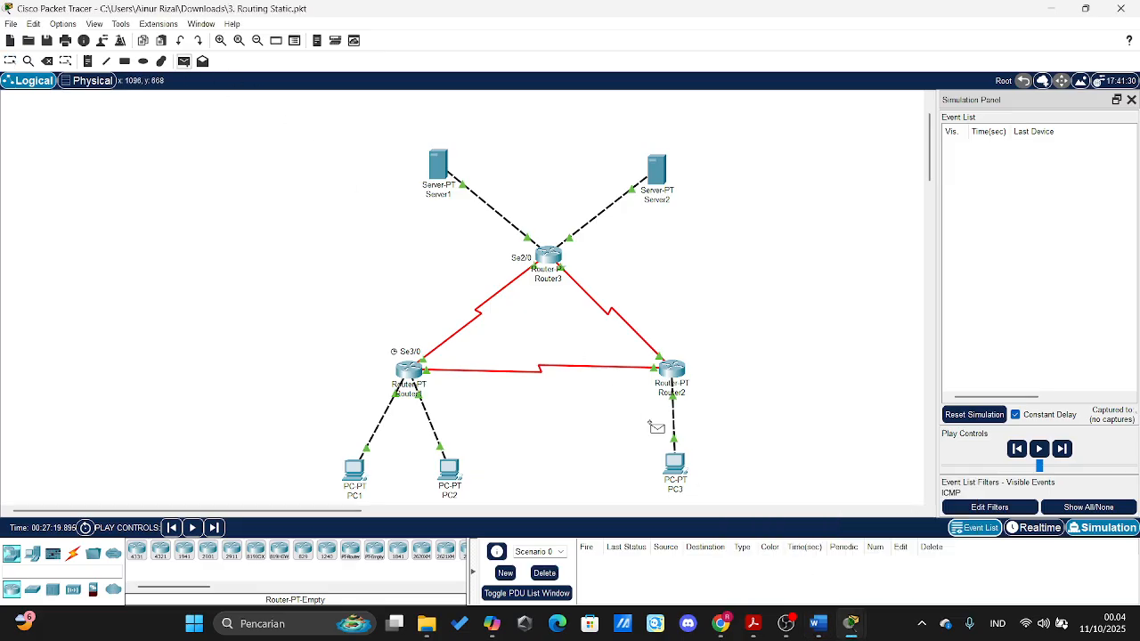
click(452, 472)
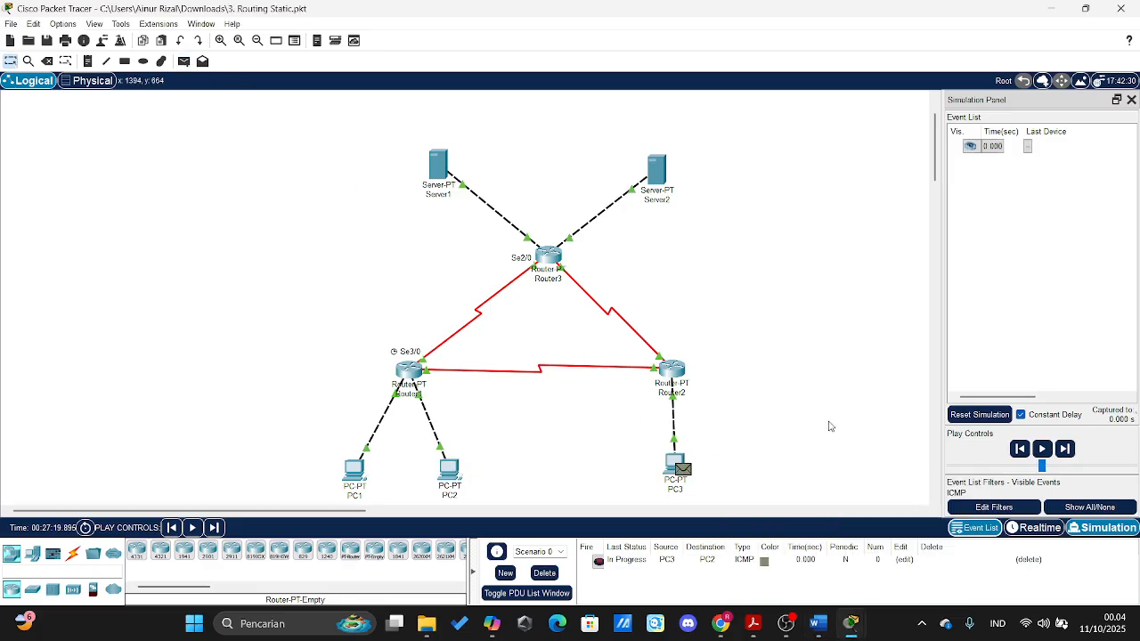
- Advance the PC3-to-PC2 packet event by event until its reply is back at PC3, and delete the scenario's PDU
click(1065, 449)
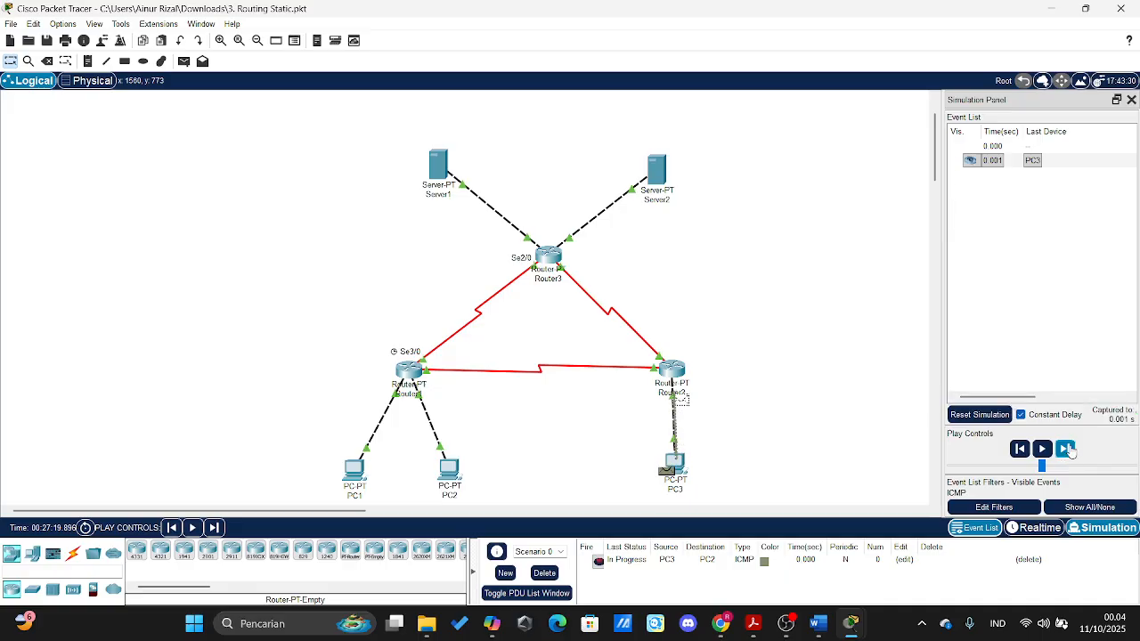
click(1066, 450)
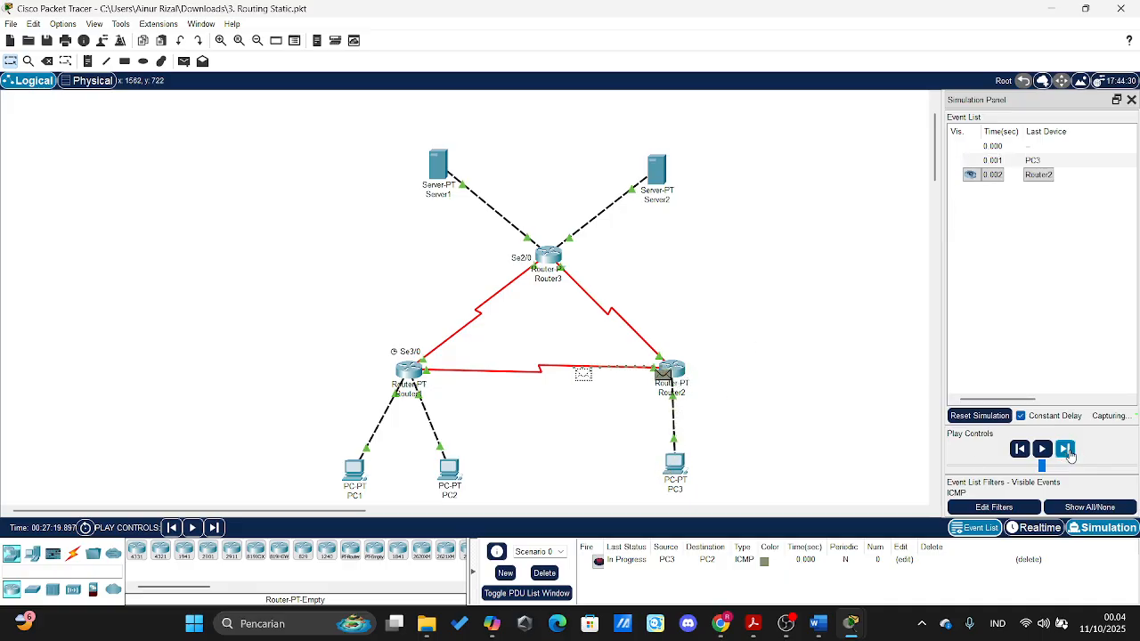
click(1066, 450)
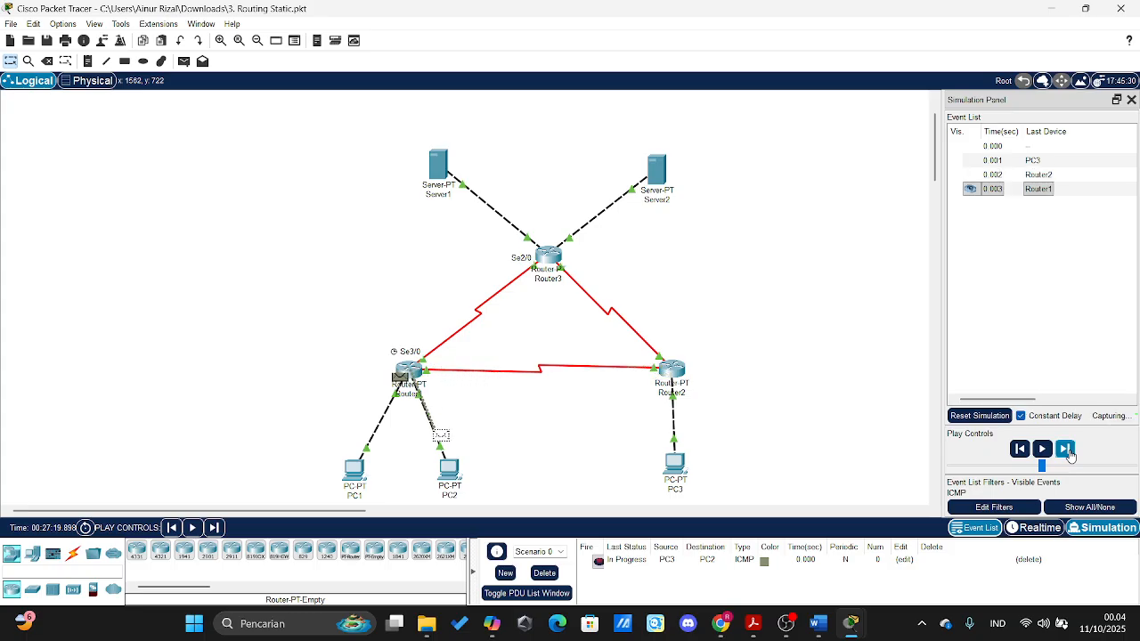
click(1066, 450)
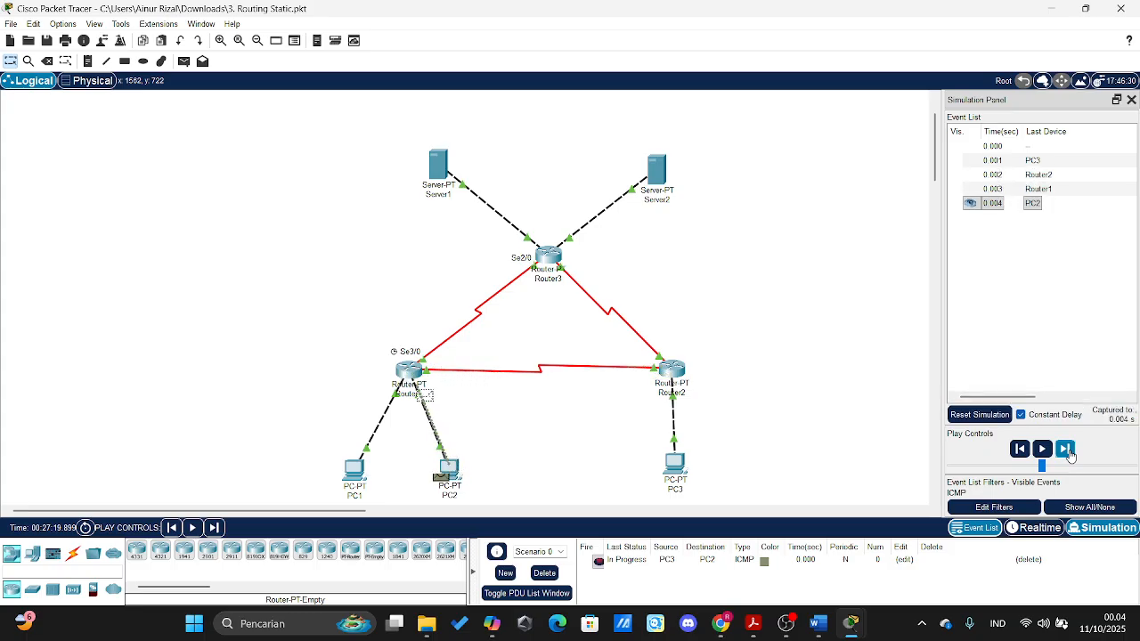
click(1066, 450)
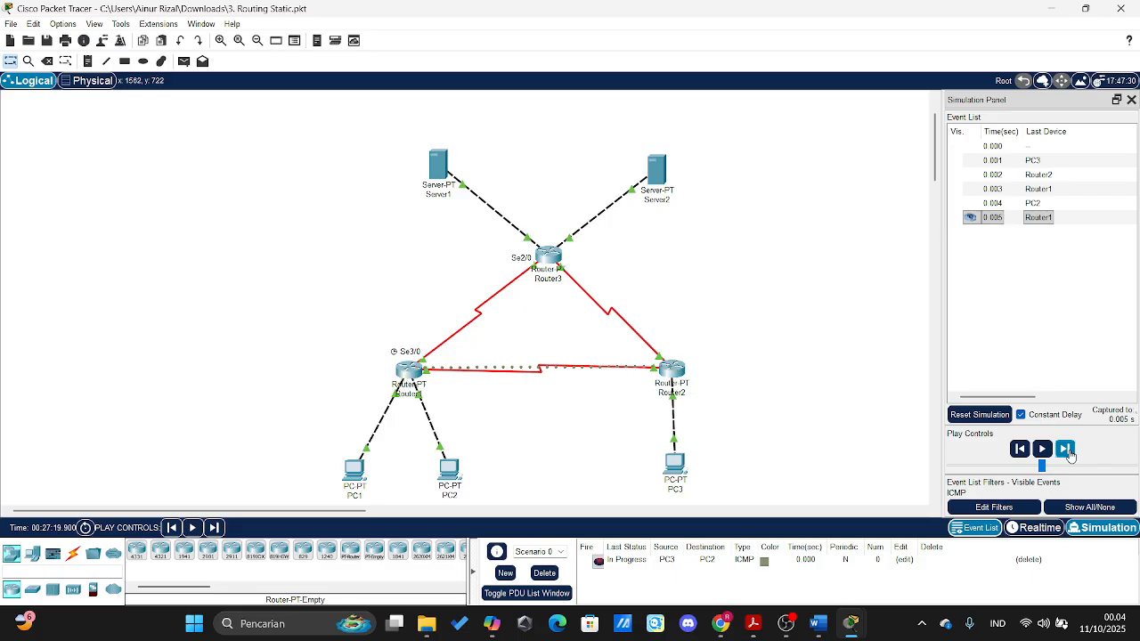
click(1068, 452)
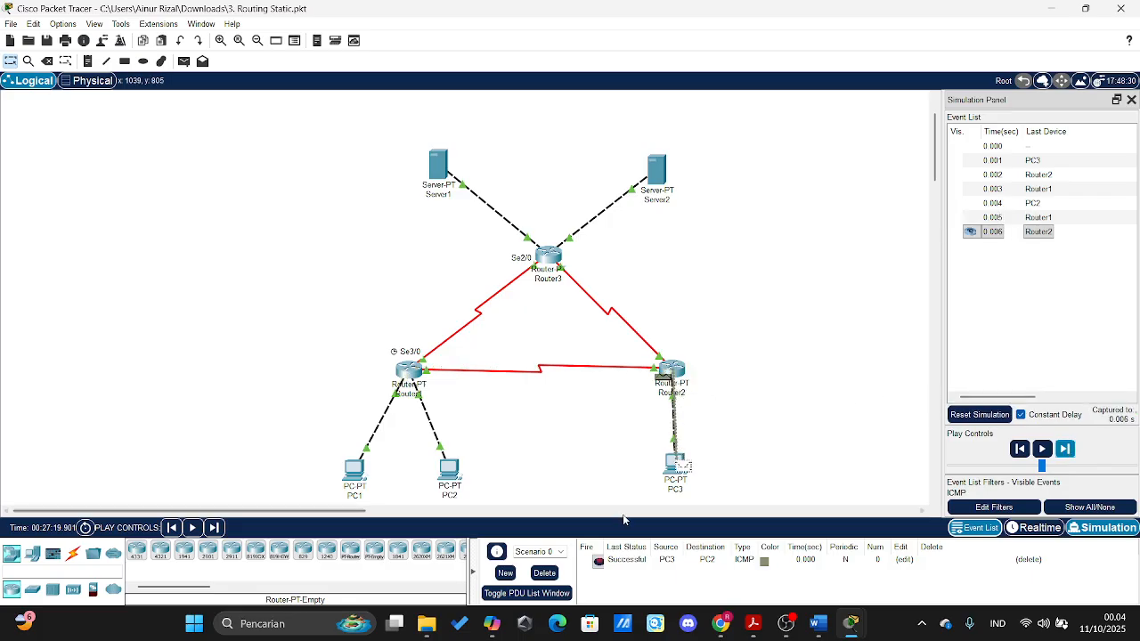
click(545, 574)
- Look up the seventh scenario in Word, and add a simple PDU from PC3 to Server1 in Packet Tracer
click(817, 624)
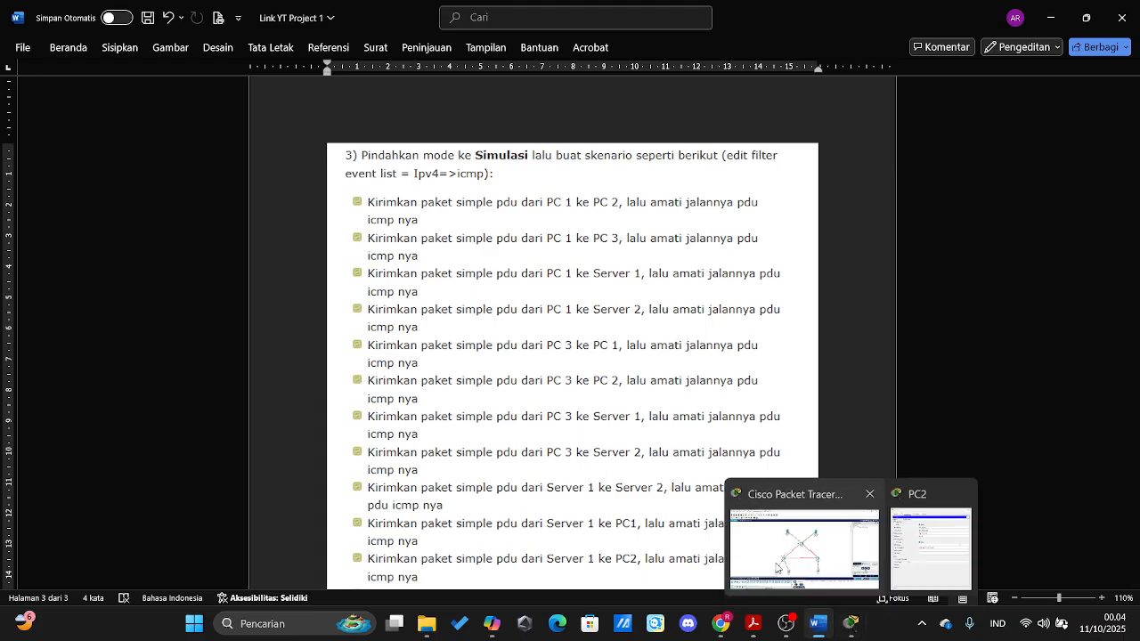
click(801, 539)
click(182, 61)
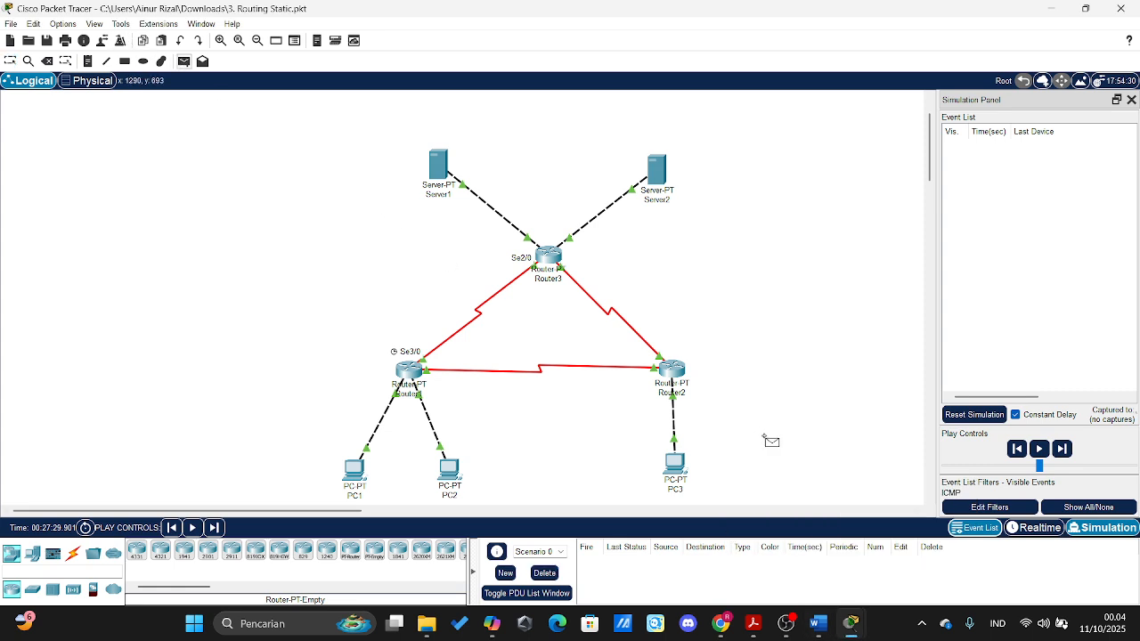
click(686, 465)
click(441, 167)
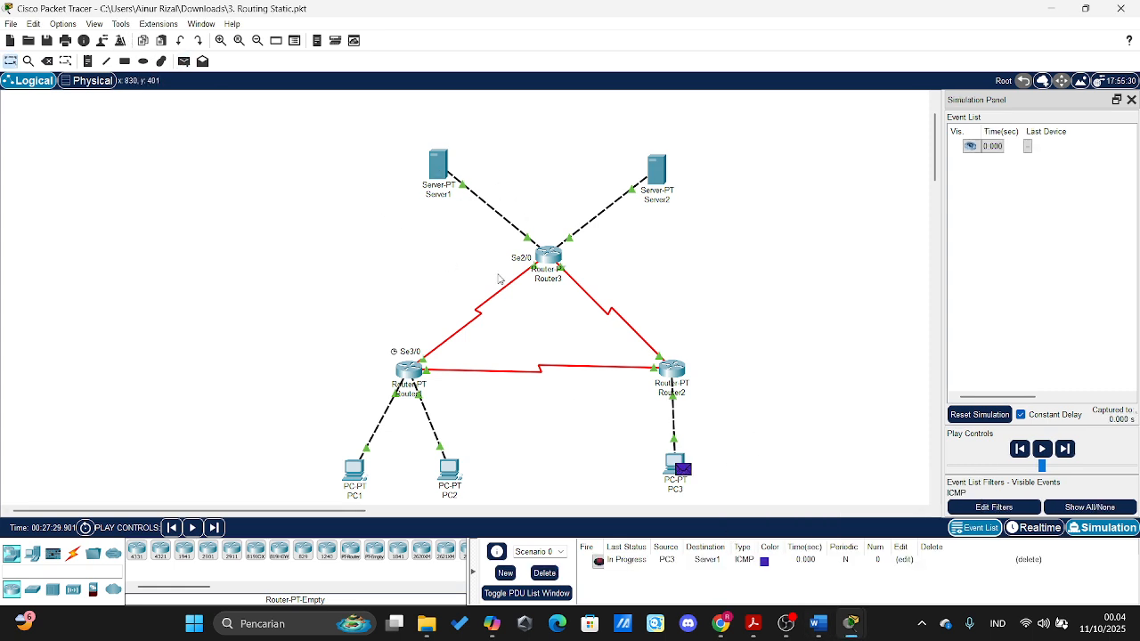
- Advance the PC3-to-Server1 packet event by event until its reply is back at PC3
click(1064, 449)
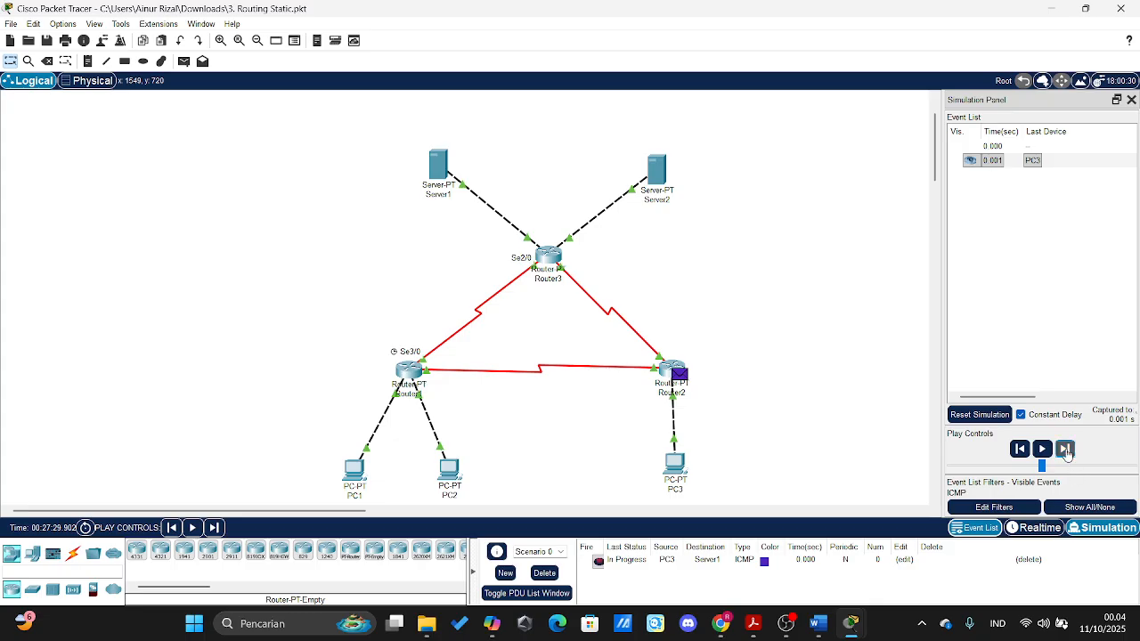
click(1065, 449)
click(1065, 449)
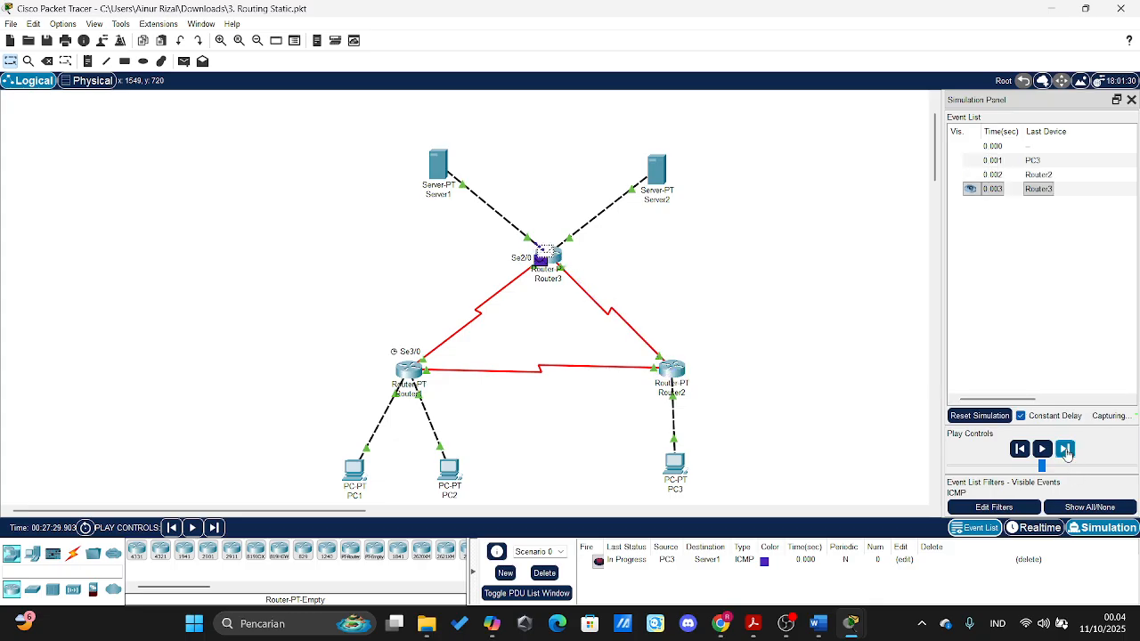
click(1065, 449)
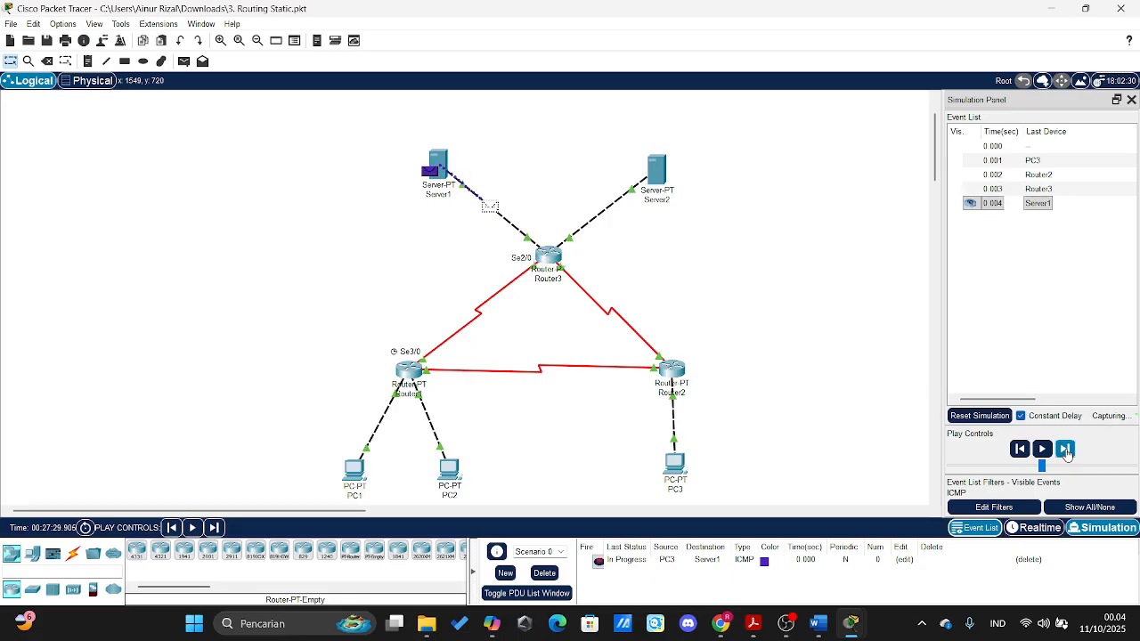
click(1065, 449)
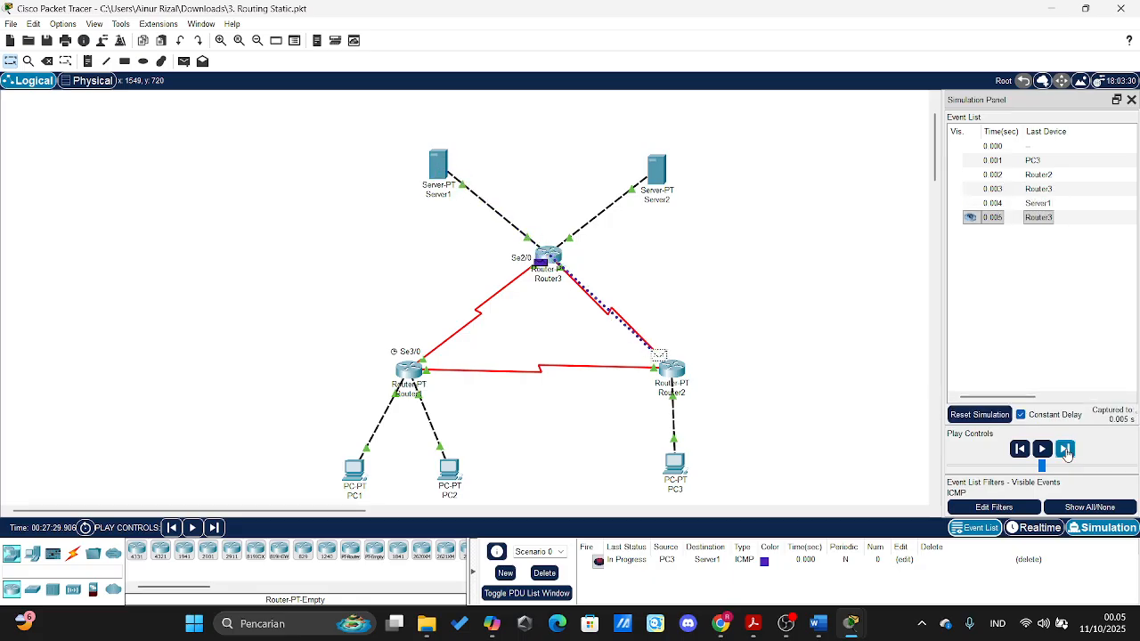
click(1065, 449)
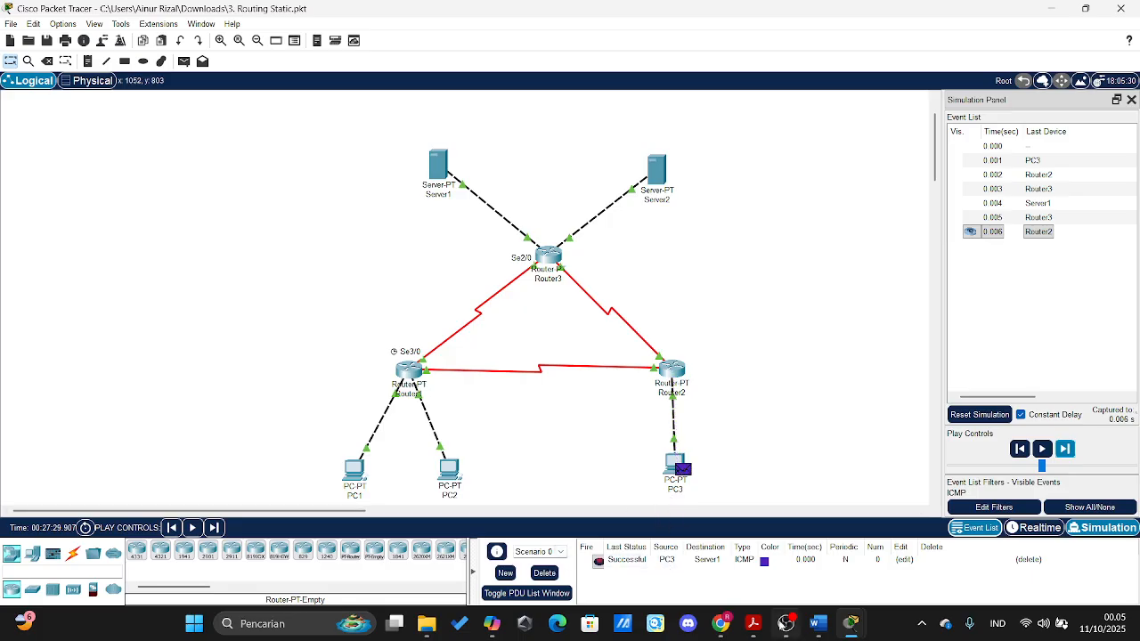
- Delete the finished PC3-to-Server1 PDU, and add a simple PDU from PC3 to Server2
mouse_move(821, 624)
click(746, 568)
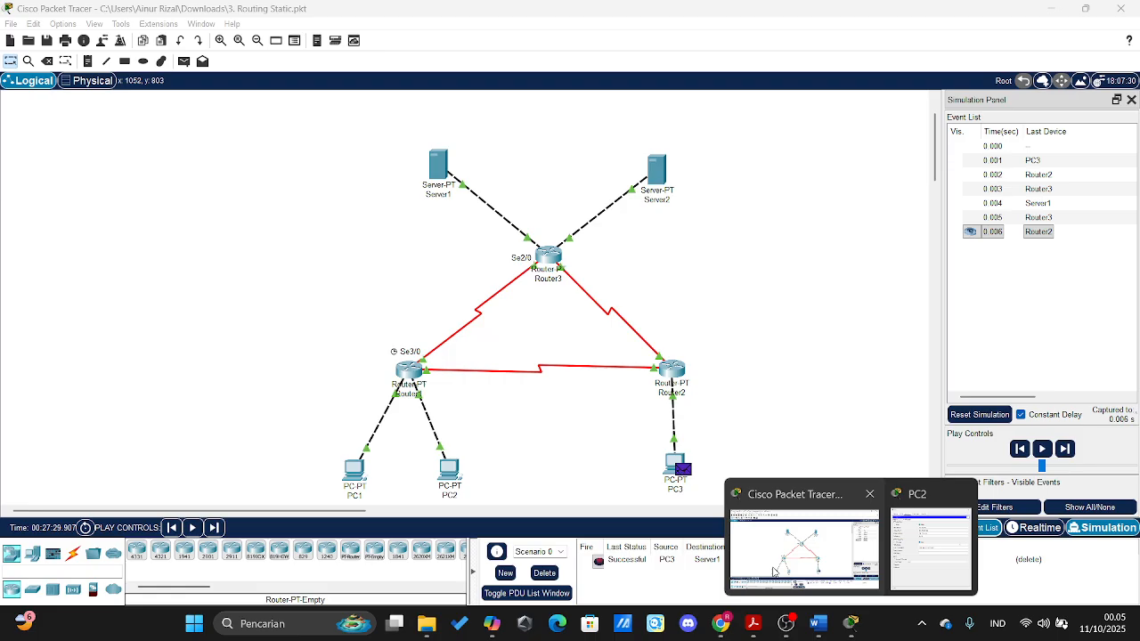
click(792, 544)
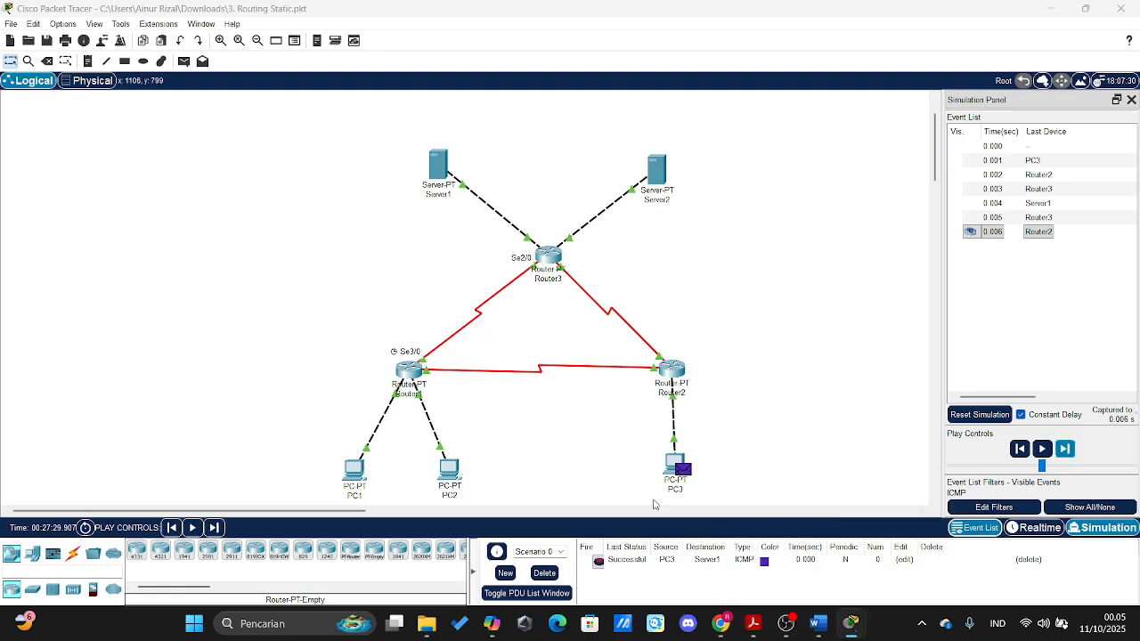
click(544, 573)
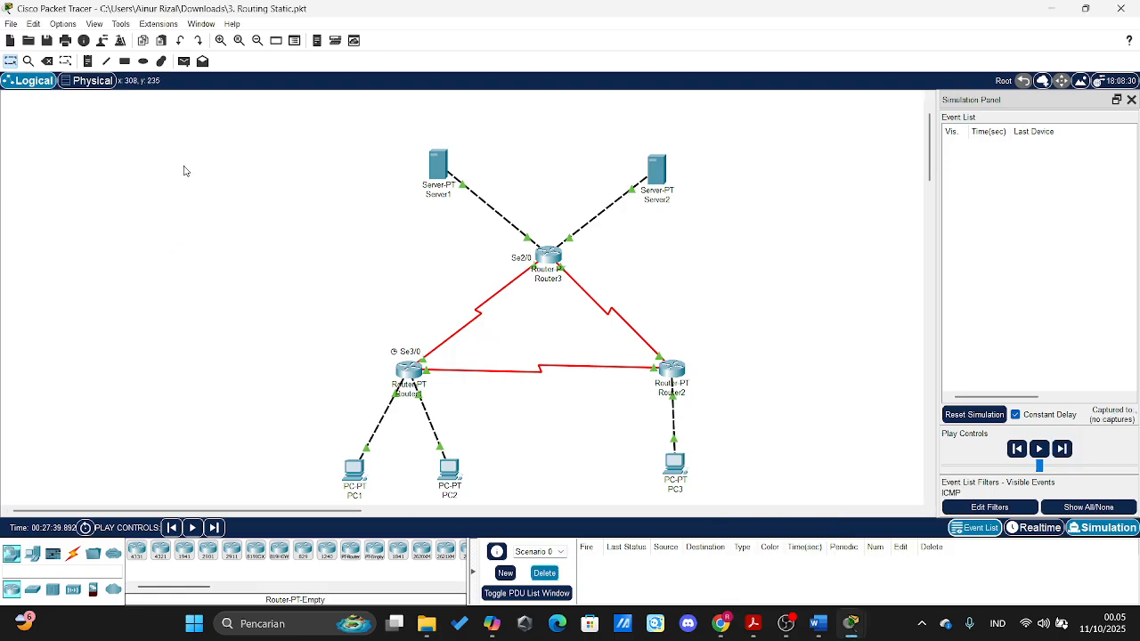
click(183, 60)
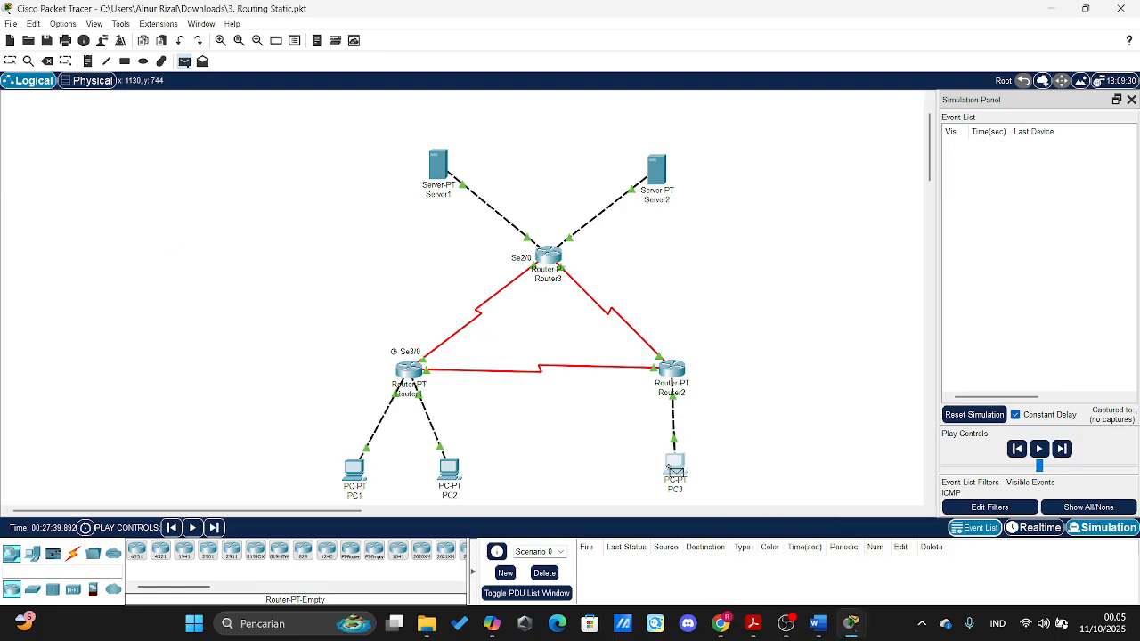
click(679, 465)
click(659, 169)
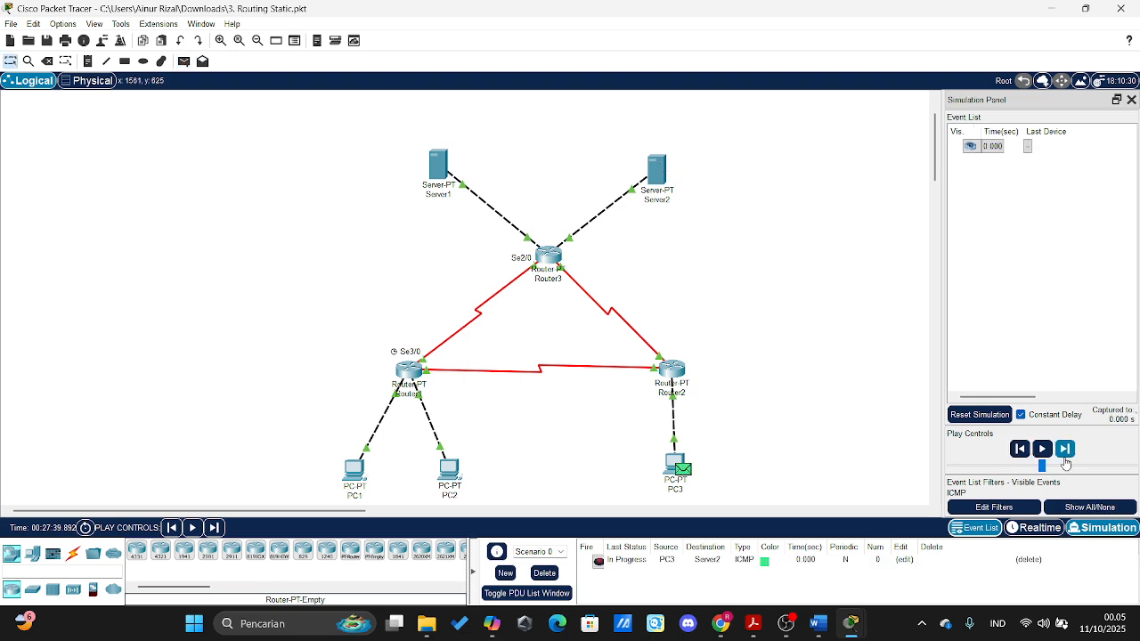
- Advance the PC3-to-Server2 packet event by event until its reply is back at PC3, and delete the scenario's PDU
click(1064, 452)
click(1065, 454)
click(1065, 454)
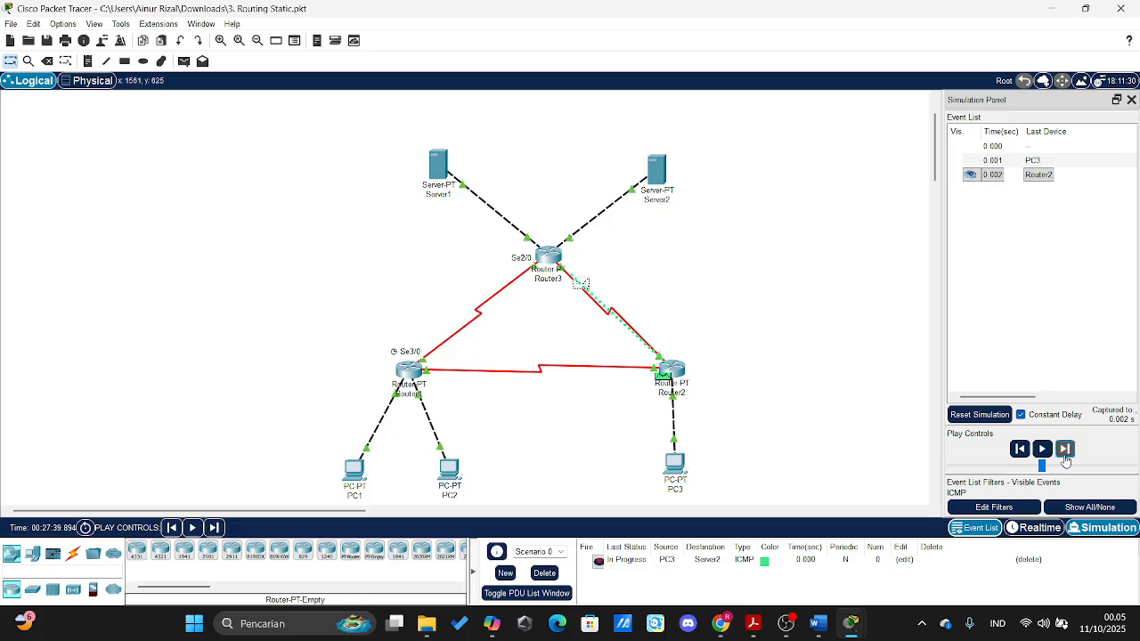
click(1065, 454)
click(1065, 454)
click(1065, 454)
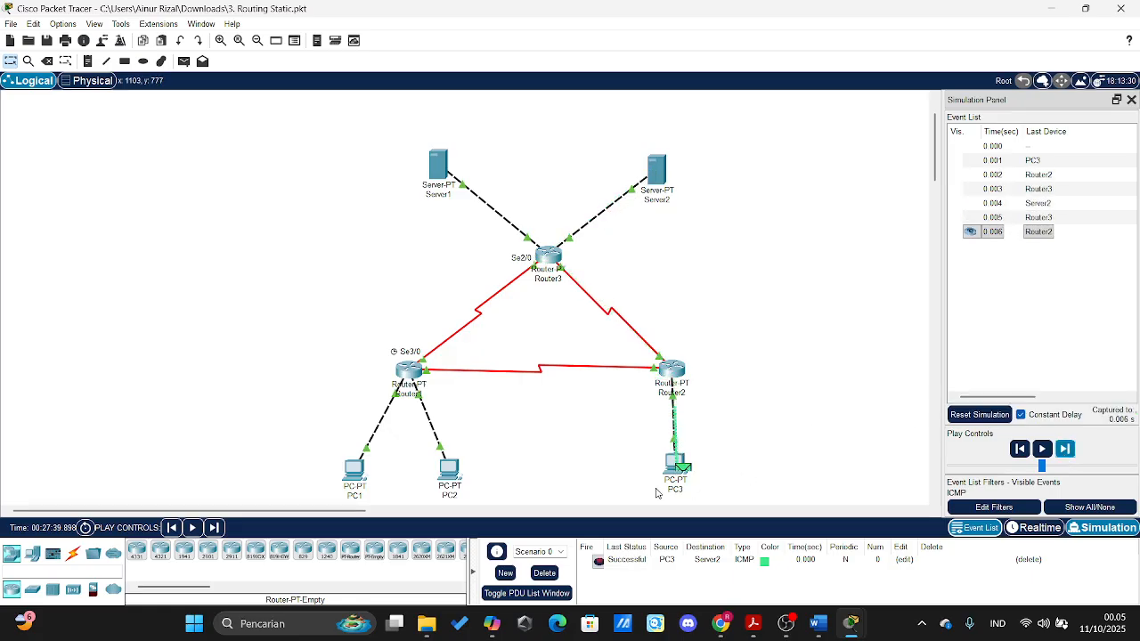
click(545, 573)
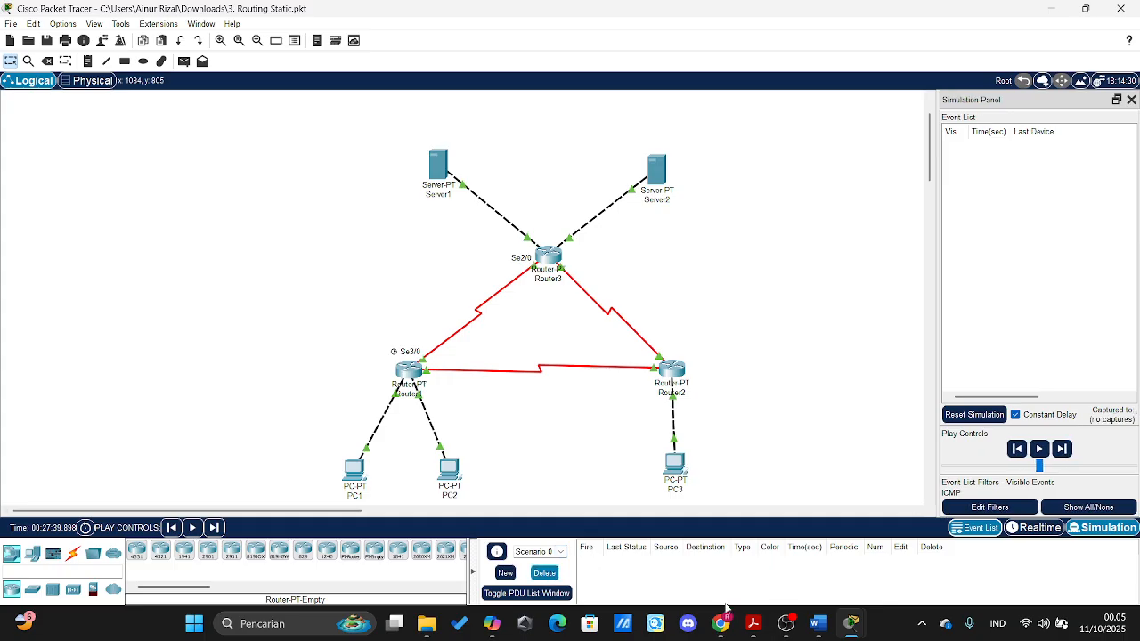
- Look up the ninth scenario in Word, and add a simple PDU from Server1 to Server2 in Packet Tracer
click(817, 622)
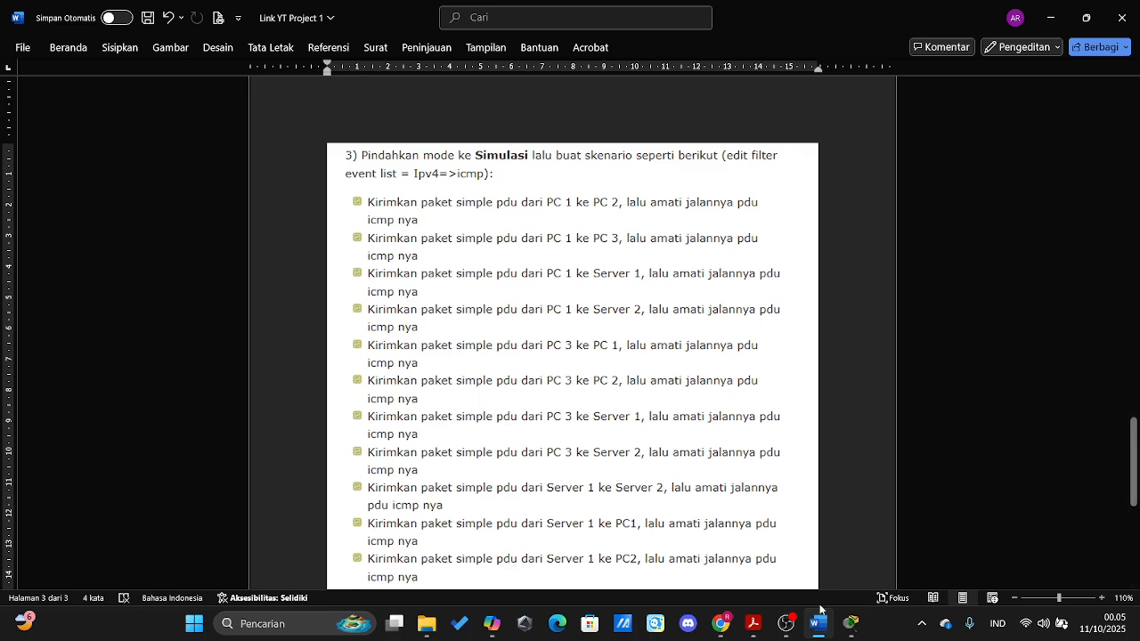
mouse_move(853, 626)
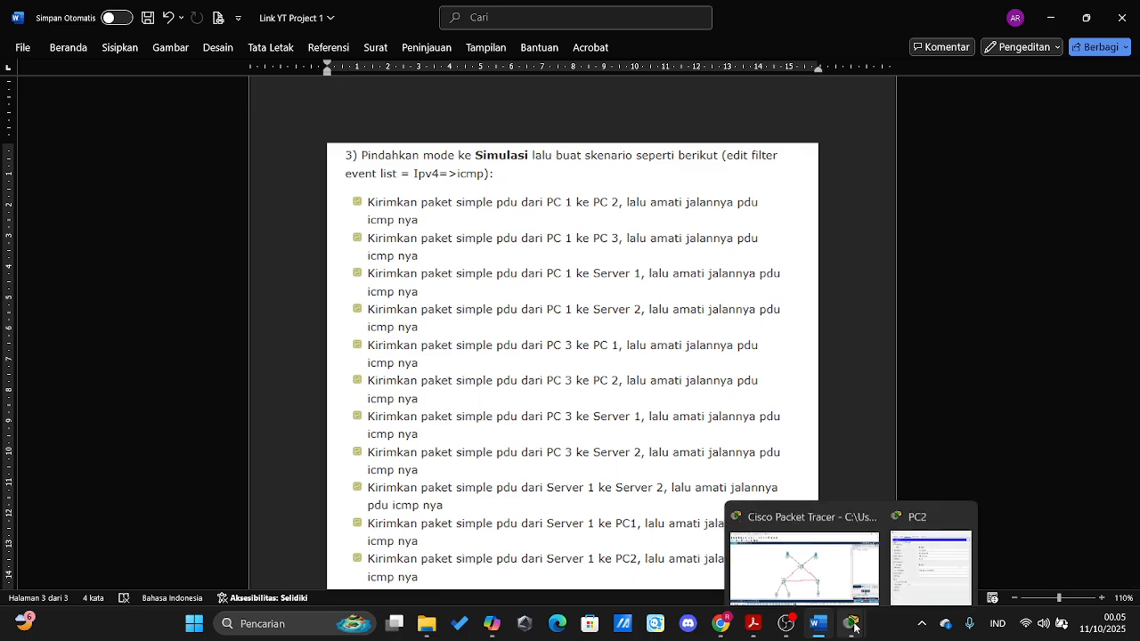
click(804, 565)
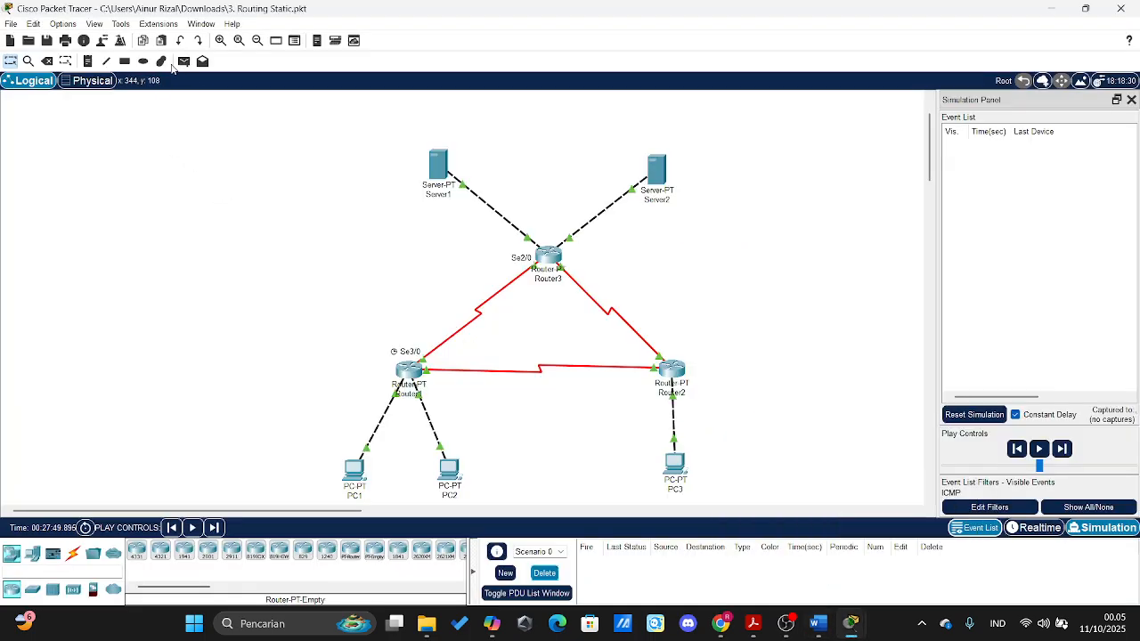
click(184, 61)
click(433, 162)
click(656, 169)
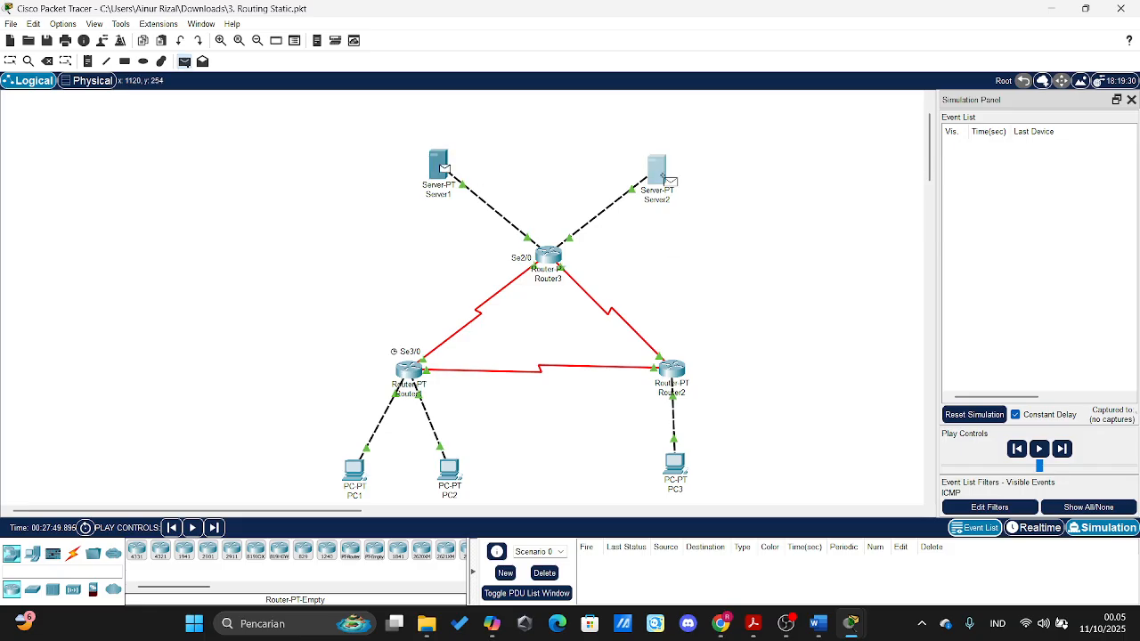
- Advance the Server1-to-Server2 packet event by event until its reply is back at Server1
click(1063, 449)
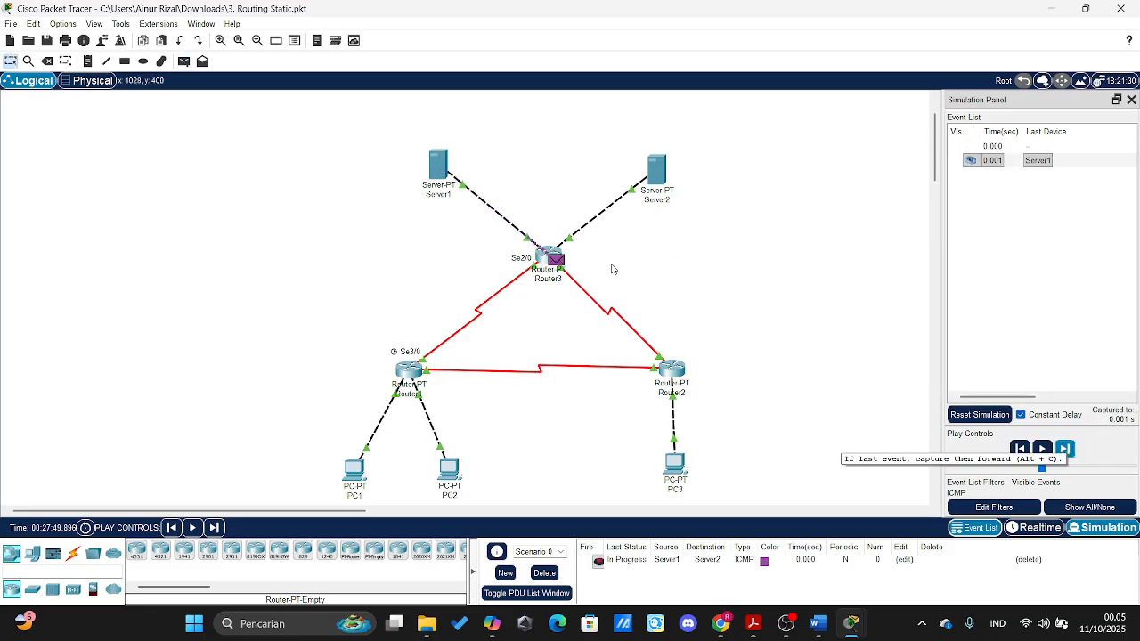
click(1066, 450)
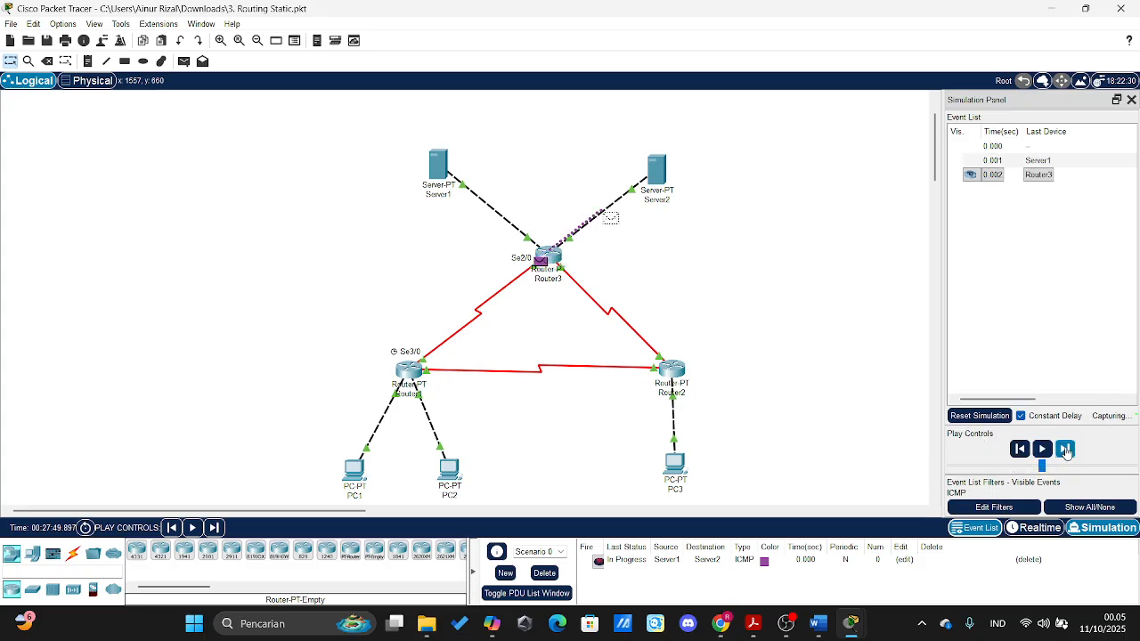
click(1066, 450)
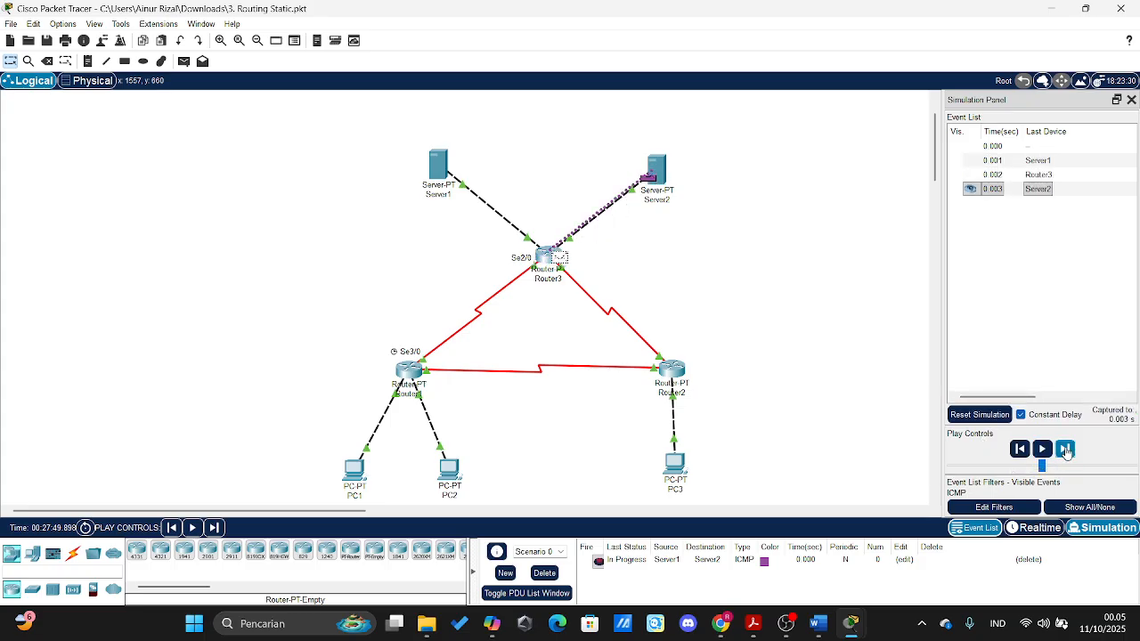
click(1066, 451)
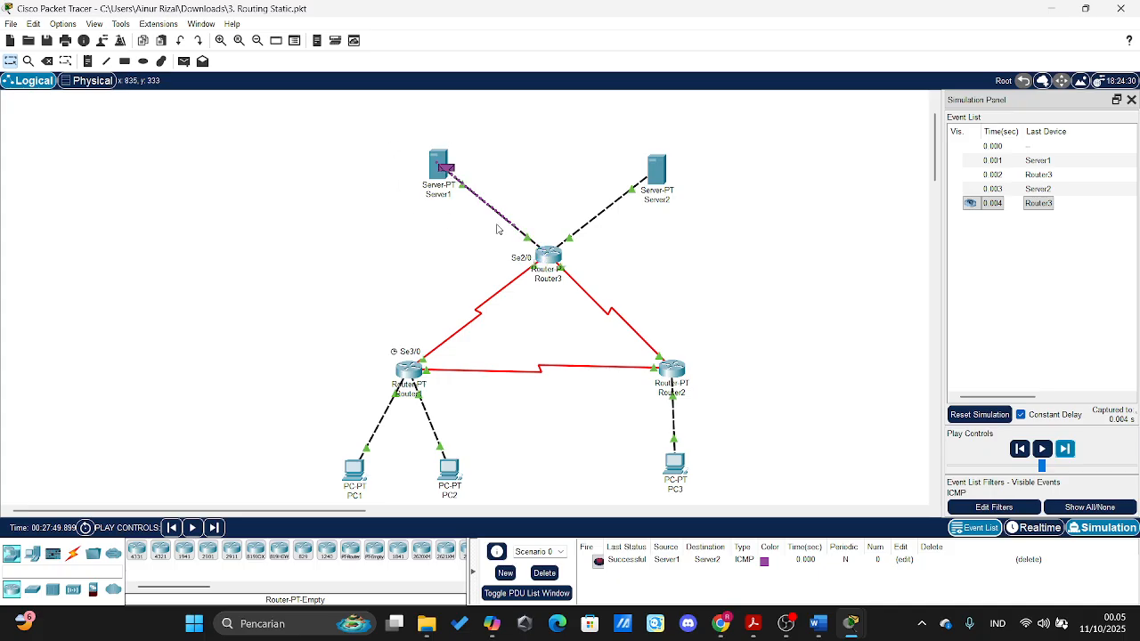
- Look up the remaining scenarios in Word, and replace the finished PDU in Packet Tracer with a simple PDU from Server1 to PC1
click(818, 623)
scroll(523, 463, down, 1)
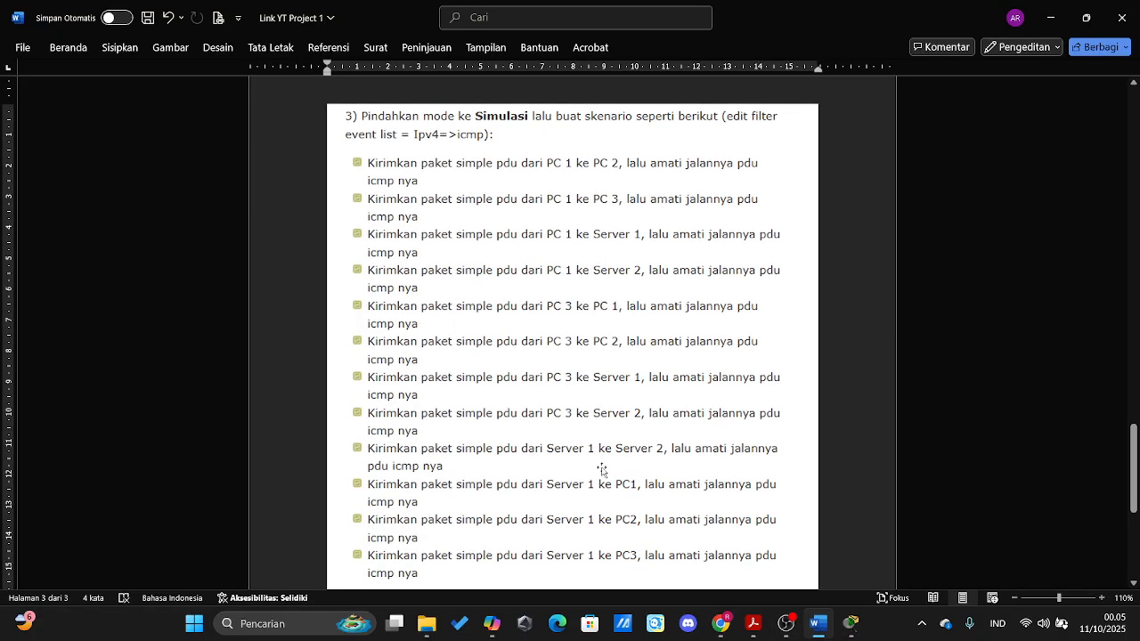
scroll(602, 470, down, 1)
mouse_move(824, 619)
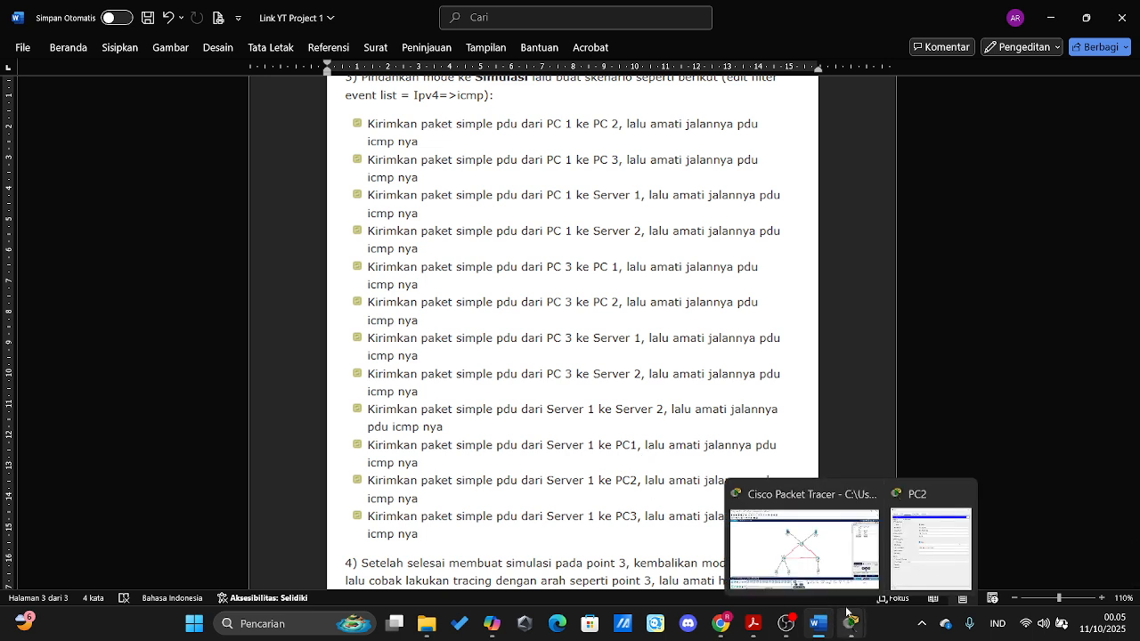
click(808, 564)
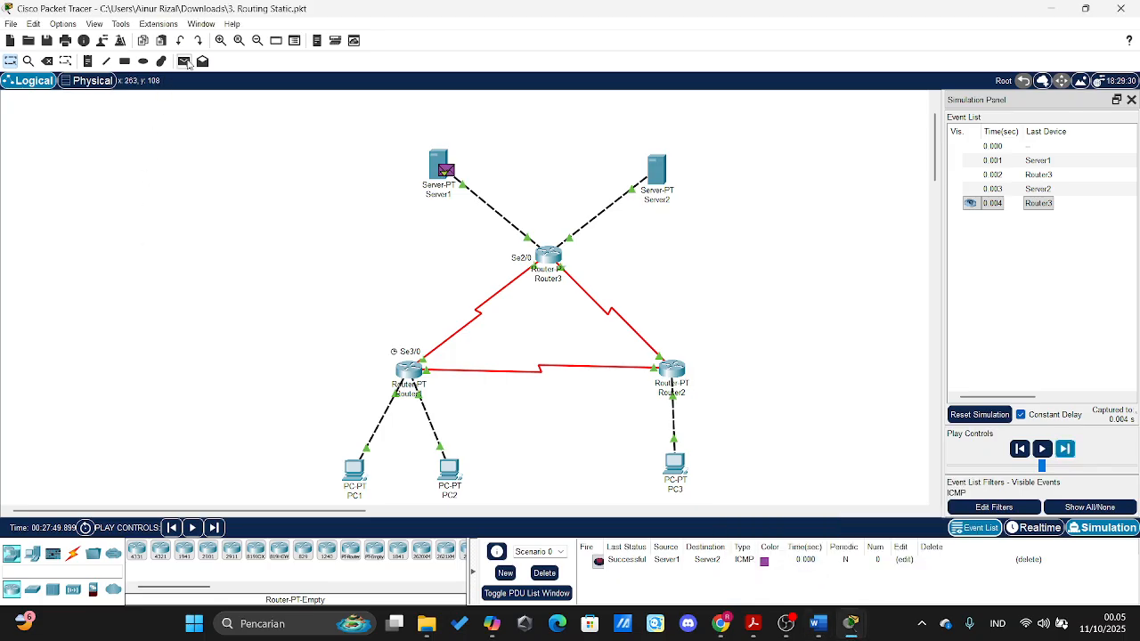
click(544, 573)
click(437, 173)
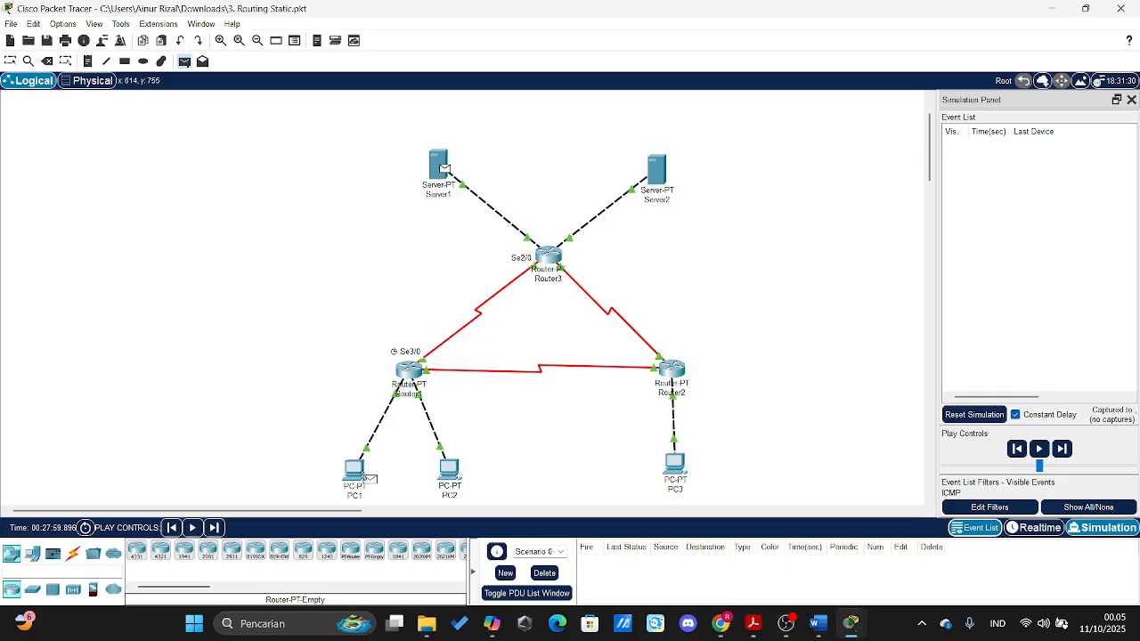
click(355, 468)
- Advance the Server1-to-PC1 packet event by event until its reply is back at Server1, and delete the scenario's PDU
click(1065, 449)
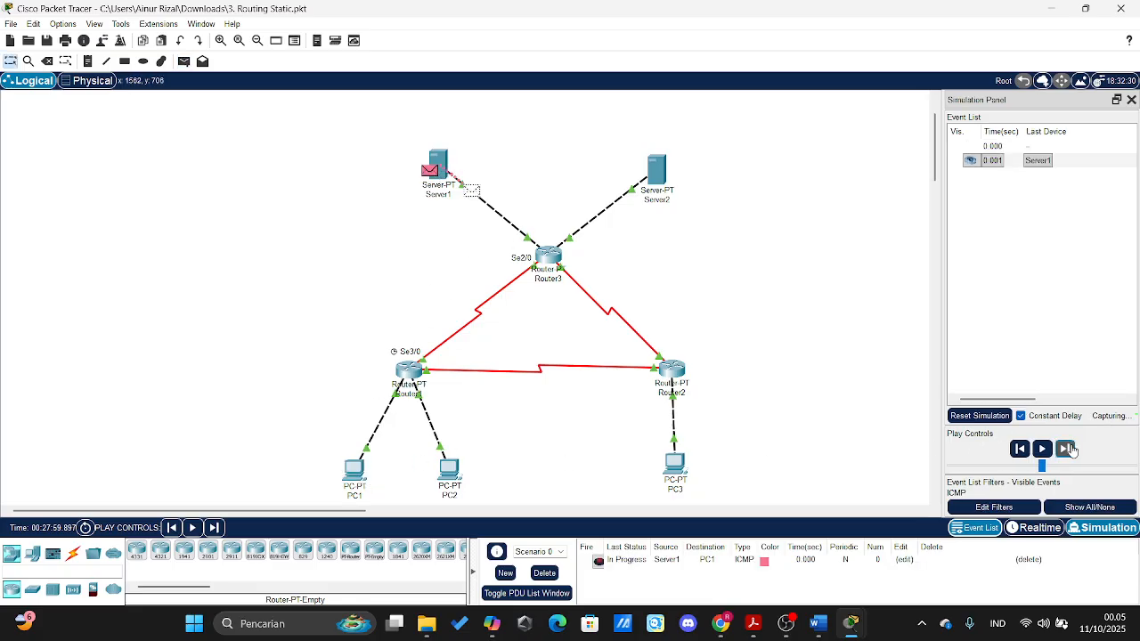
click(1066, 449)
click(1066, 449)
click(1066, 449)
click(1066, 449)
click(1066, 449)
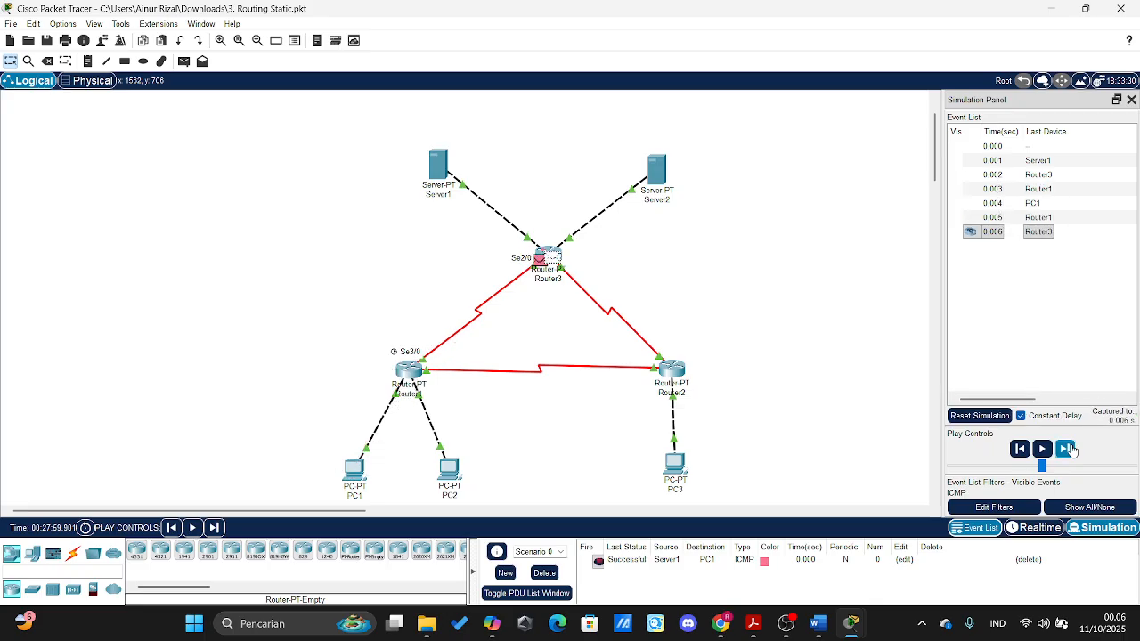
click(544, 573)
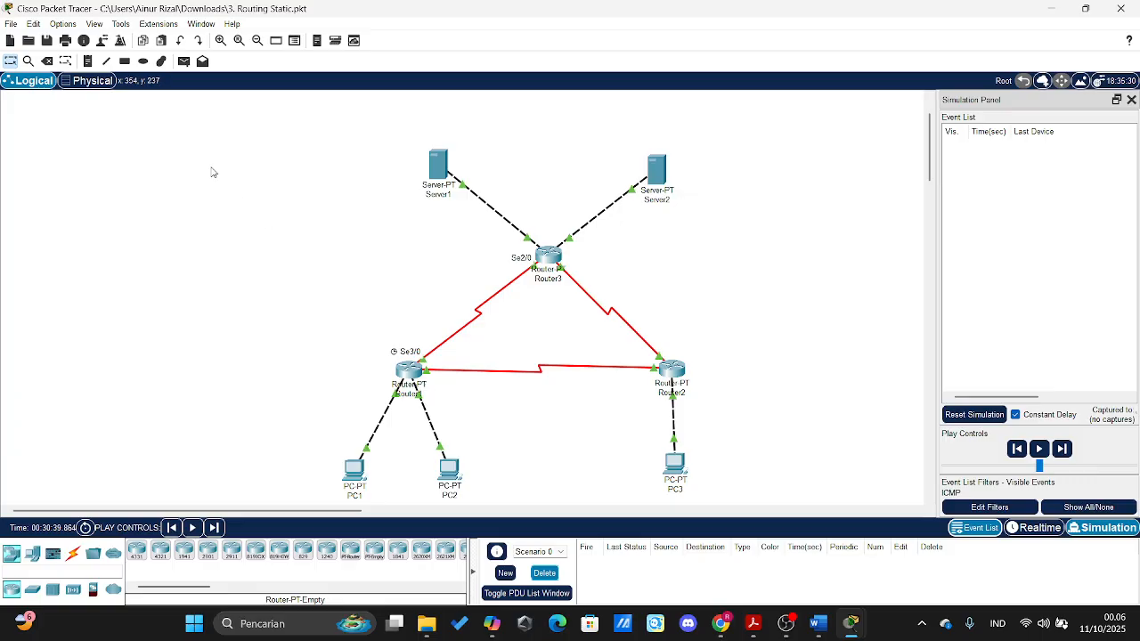
- Add a simple PDU from Server1 to PC2
click(182, 62)
click(445, 170)
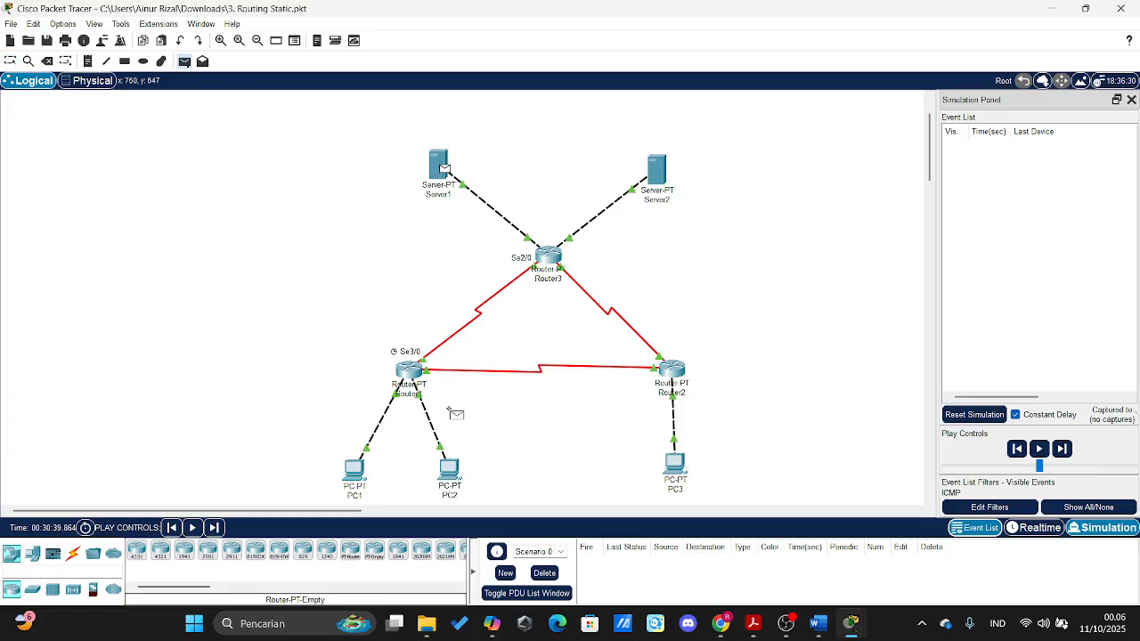
click(449, 469)
- Advance the Server1-to-PC2 packet event by event until its reply is back at Server1, and delete the scenario's PDU
click(1065, 448)
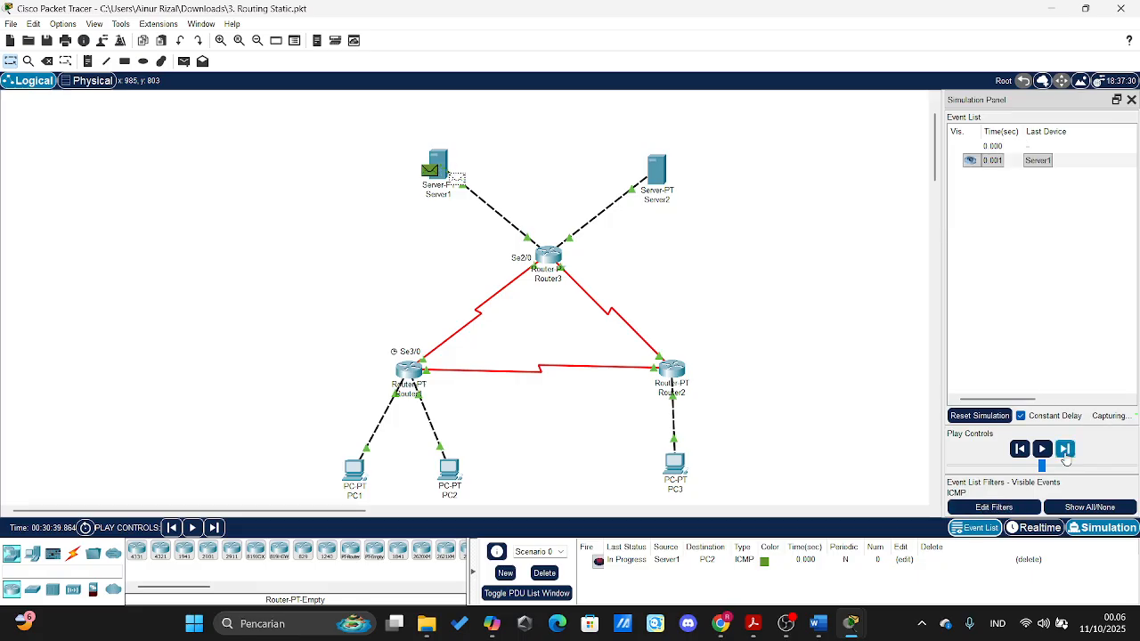
click(1065, 448)
click(1065, 449)
click(1065, 449)
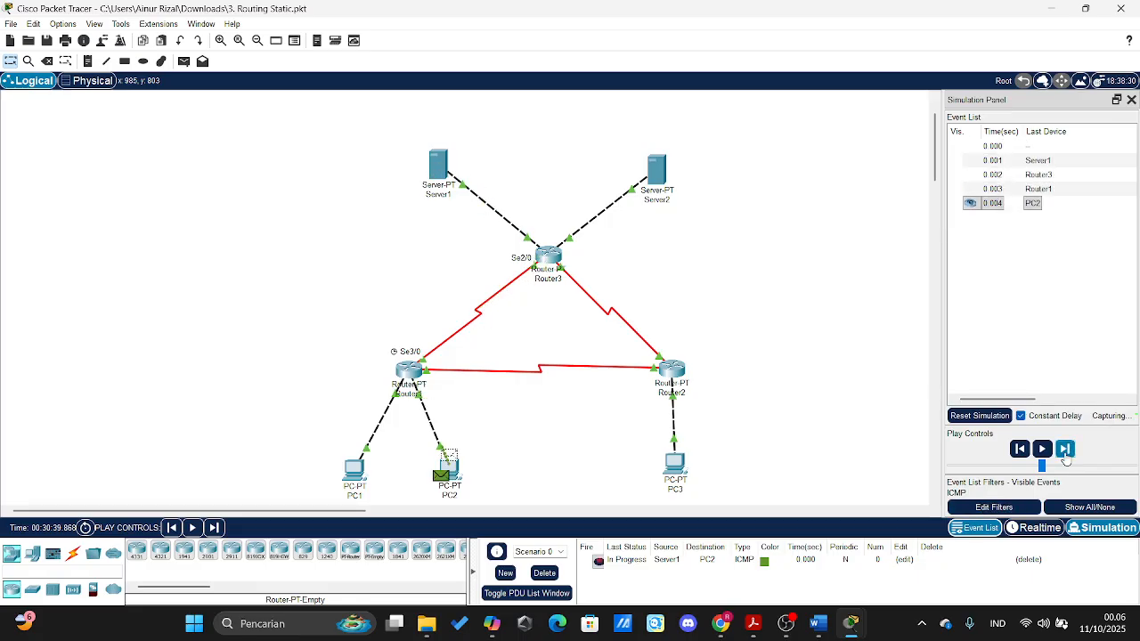
click(1065, 449)
click(1065, 449)
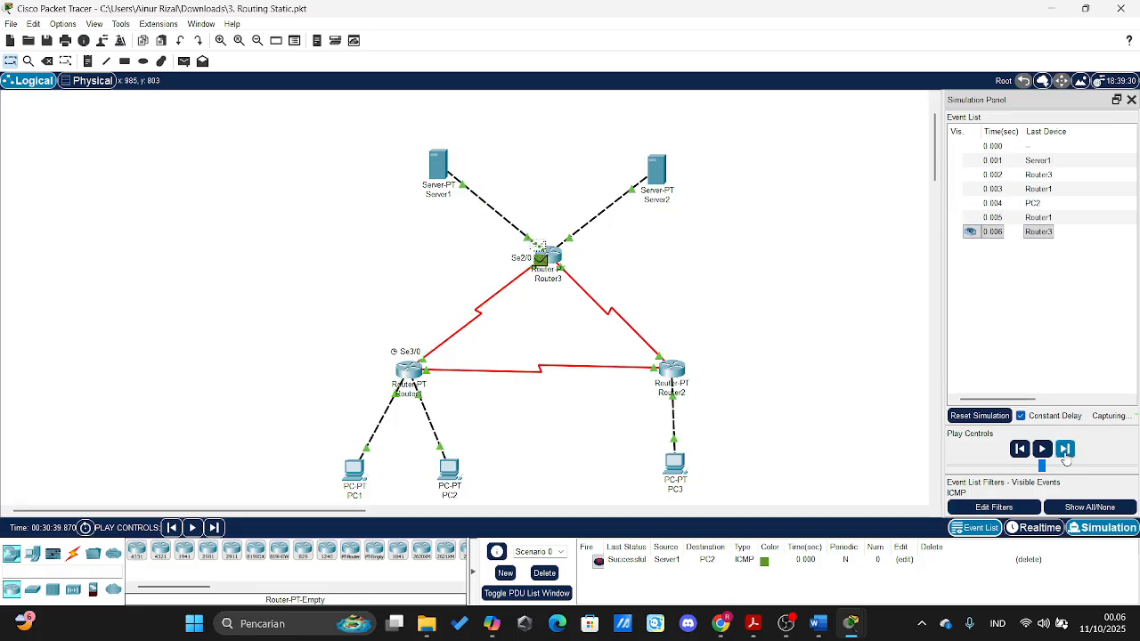
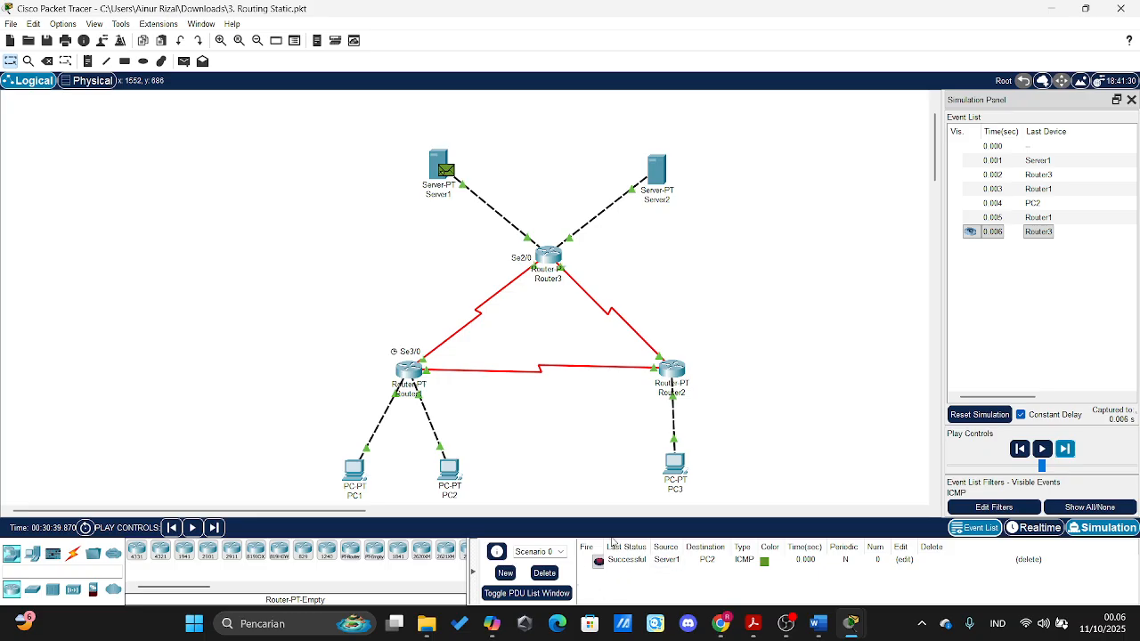
click(544, 573)
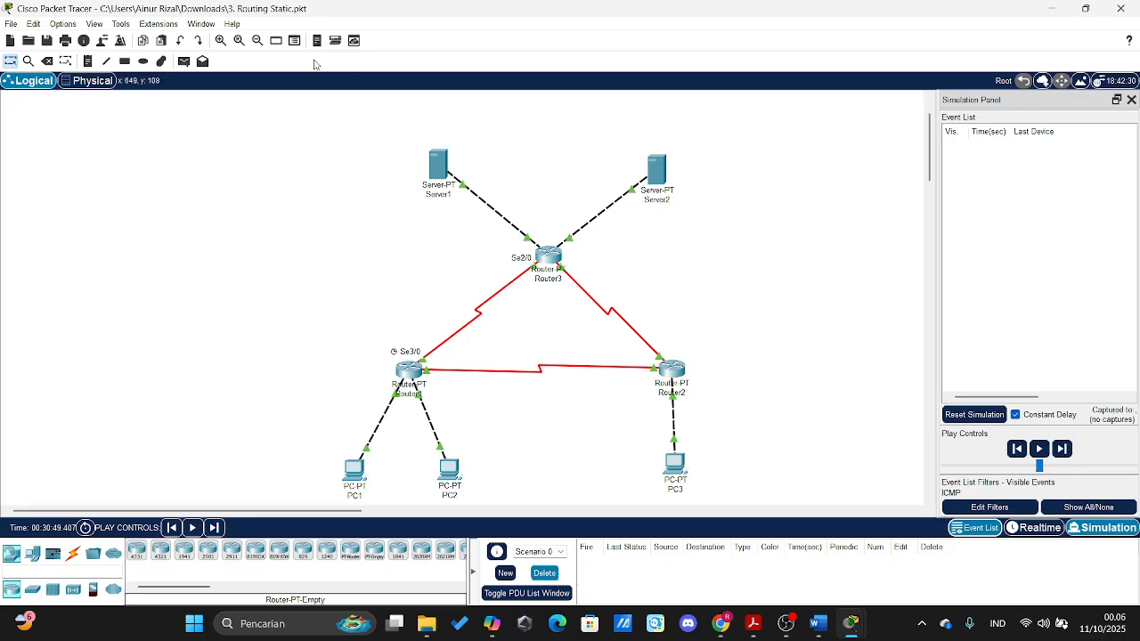
- Add a simple PDU from Server1 to PC3
click(183, 62)
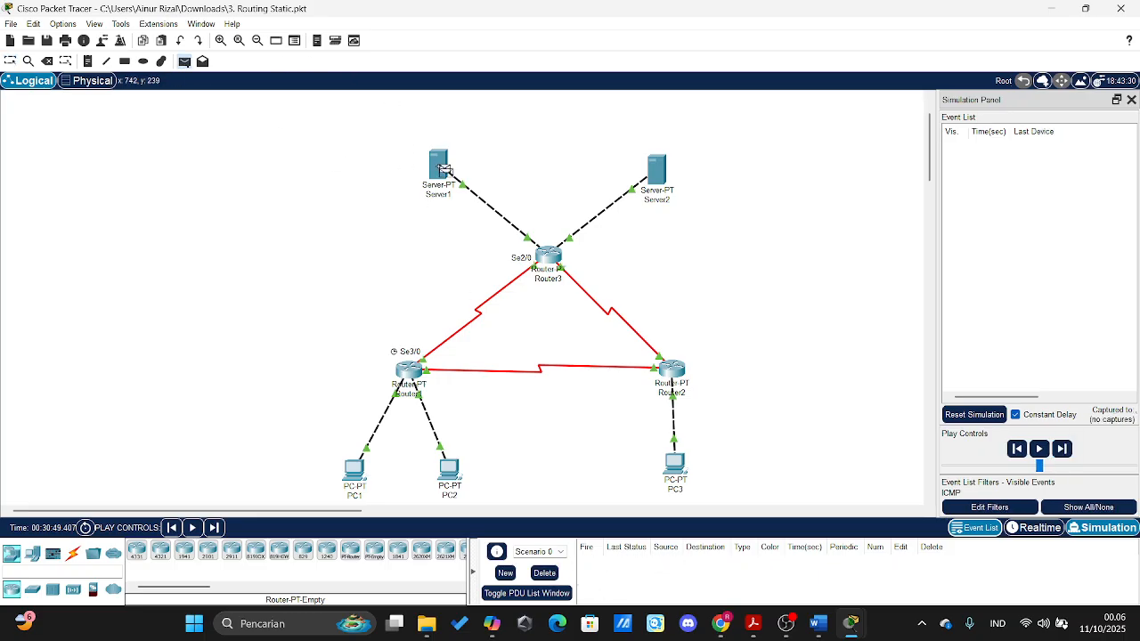
click(440, 167)
click(674, 464)
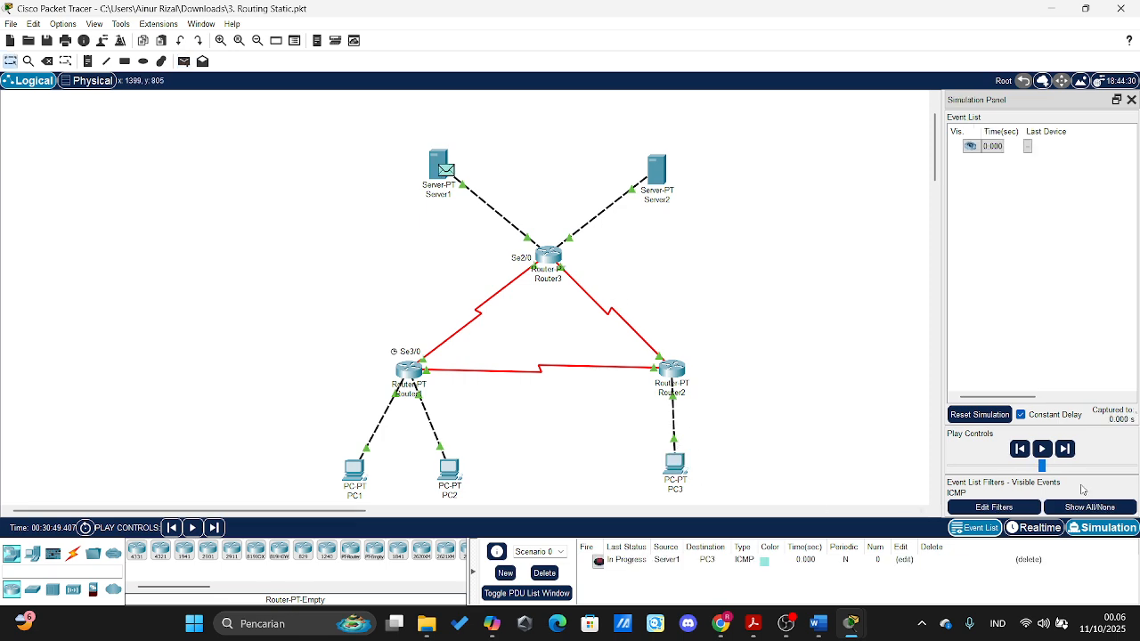
- Advance the Server1-to-PC3 packet event by event until its reply is back at Server1, and delete the scenario's PDU
click(1065, 450)
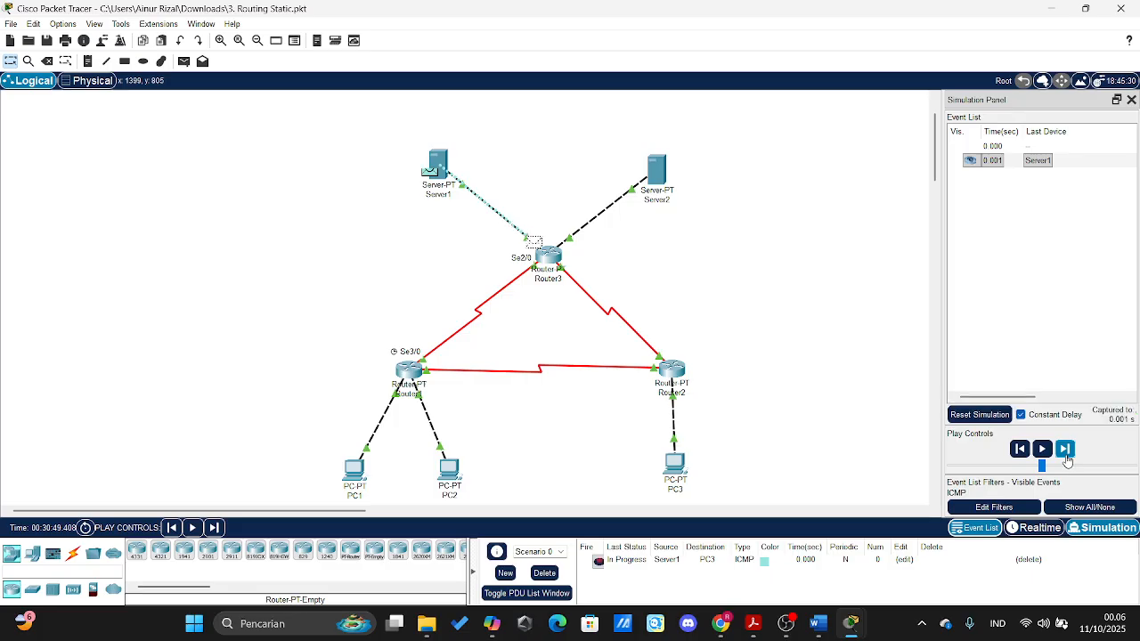
click(1065, 452)
click(1066, 451)
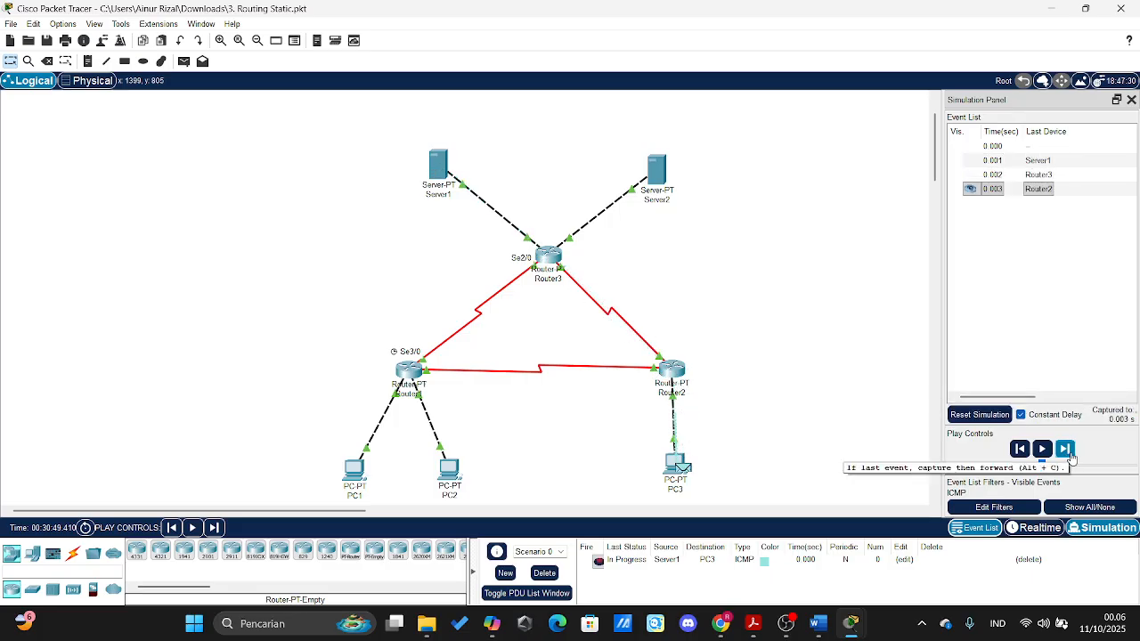
click(1070, 454)
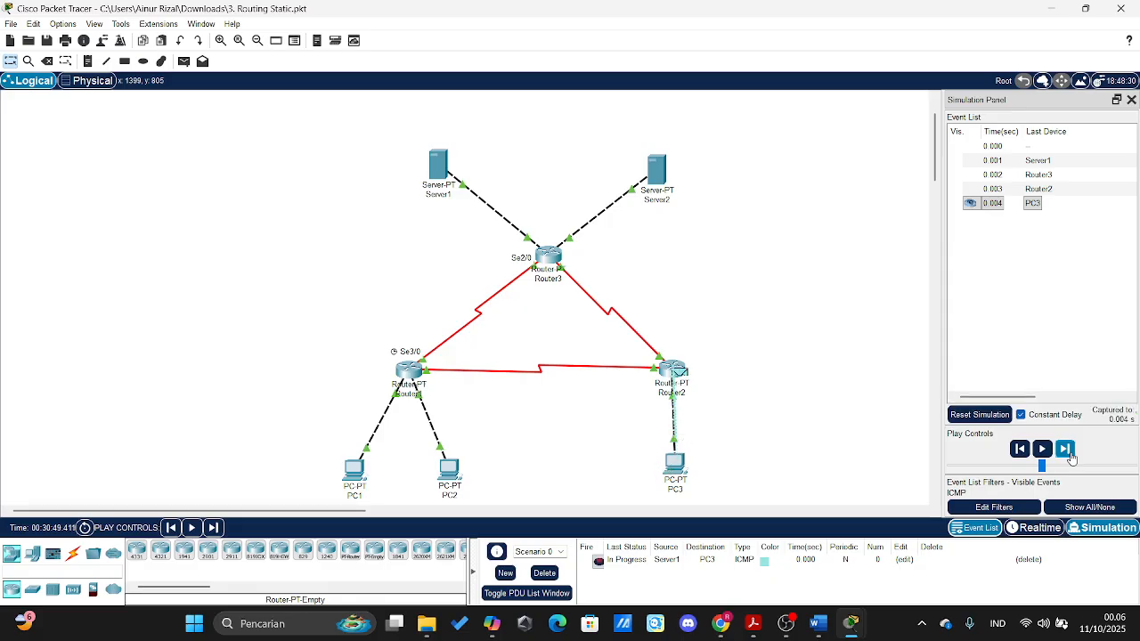
click(1066, 450)
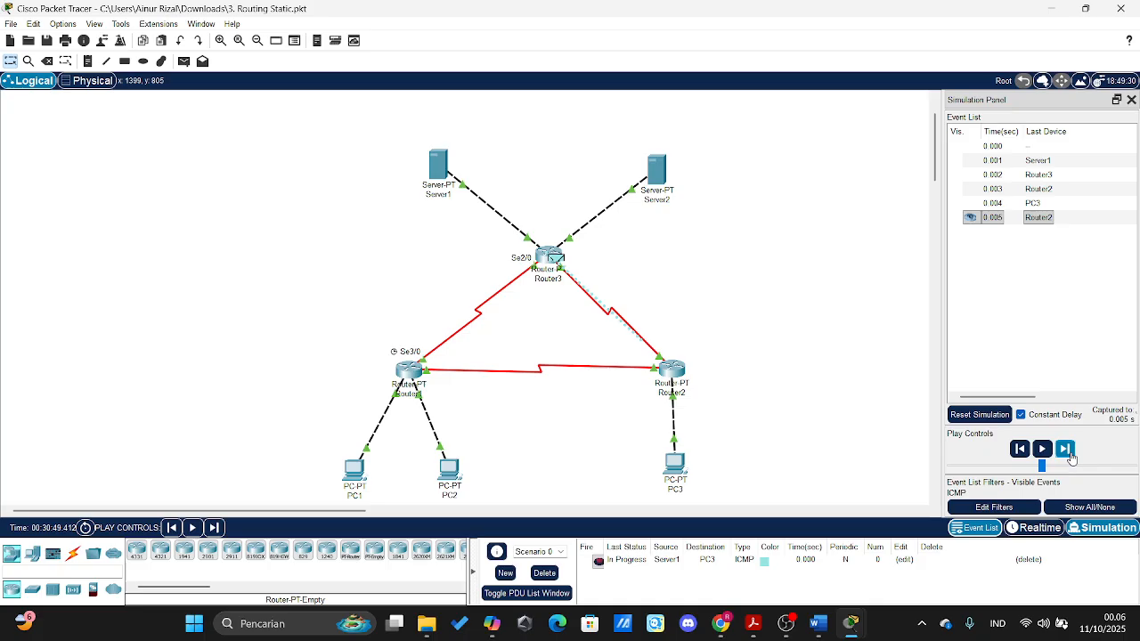
click(1066, 450)
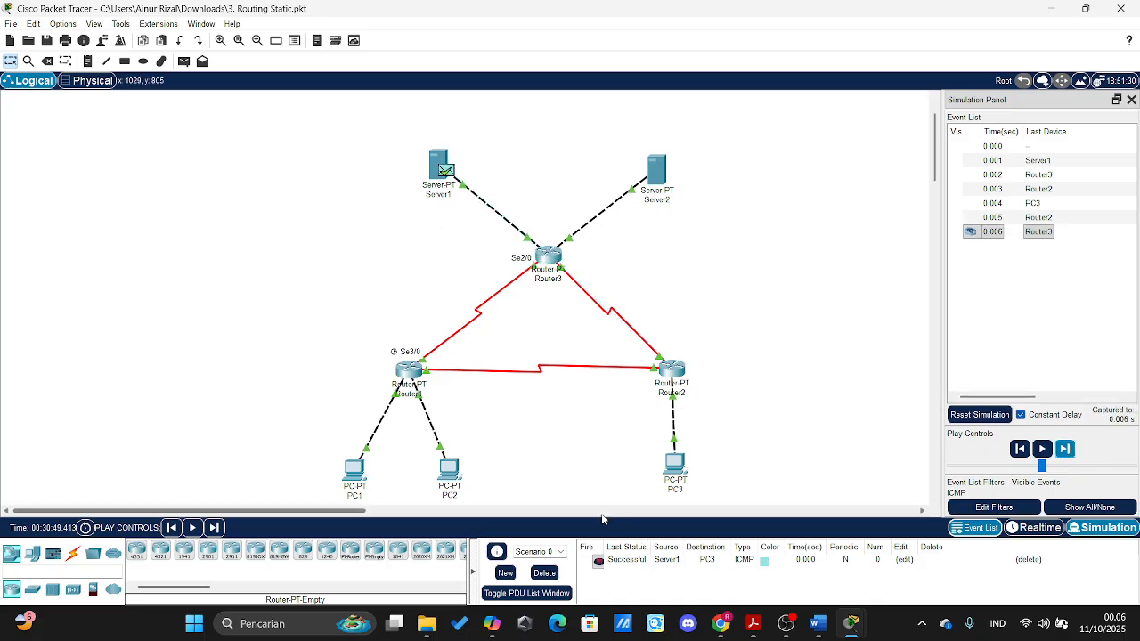
click(544, 573)
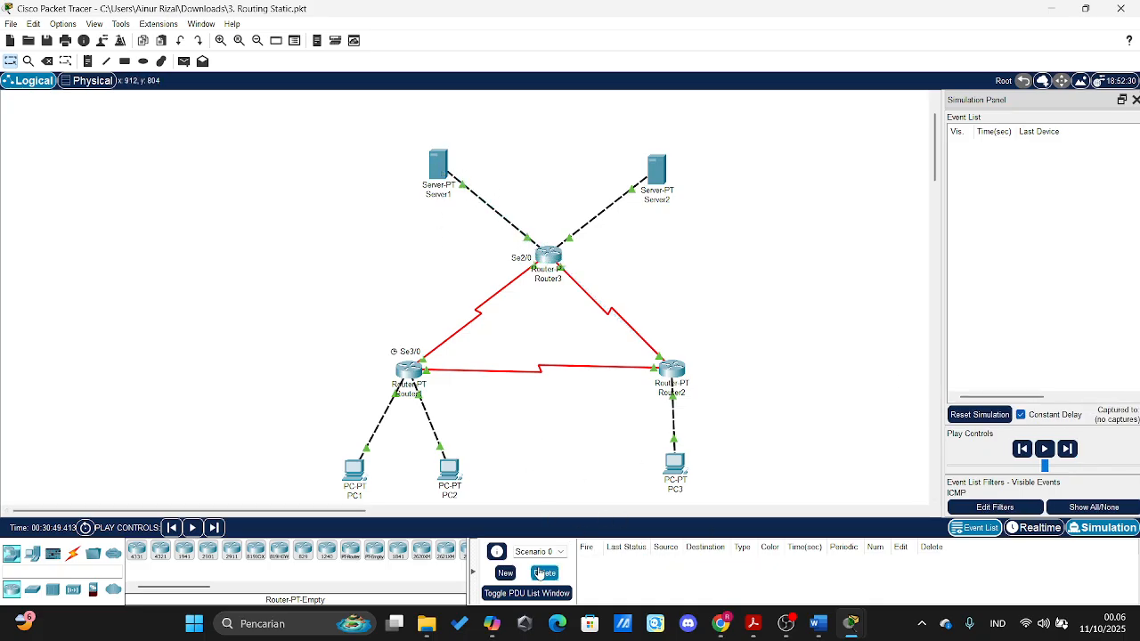
- Switch to the Word assignment and review the PDU scenarios in point 3 and the route tracing task in point 4
click(817, 623)
scroll(581, 463, down, 2)
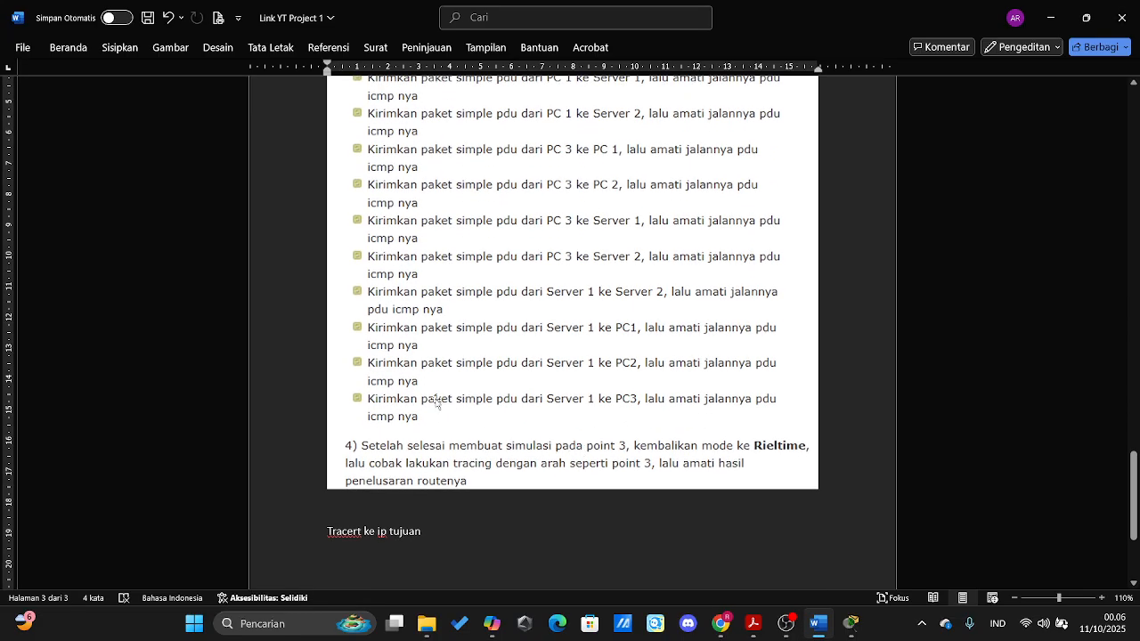
scroll(354, 149, up, 2)
scroll(354, 150, up, 2)
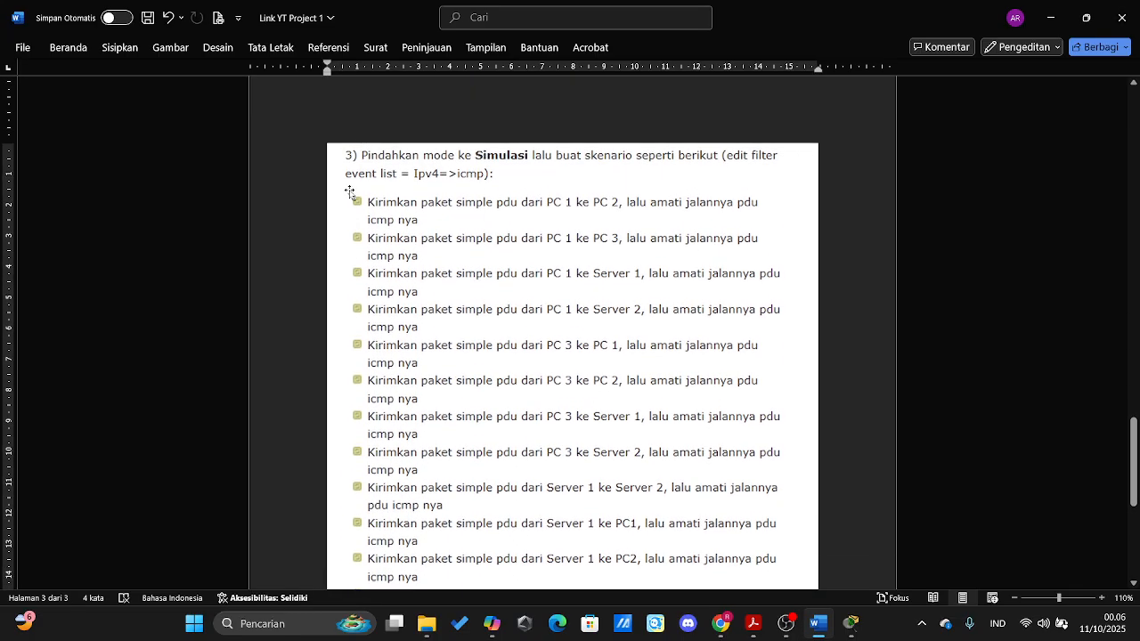
scroll(667, 450, down, 3)
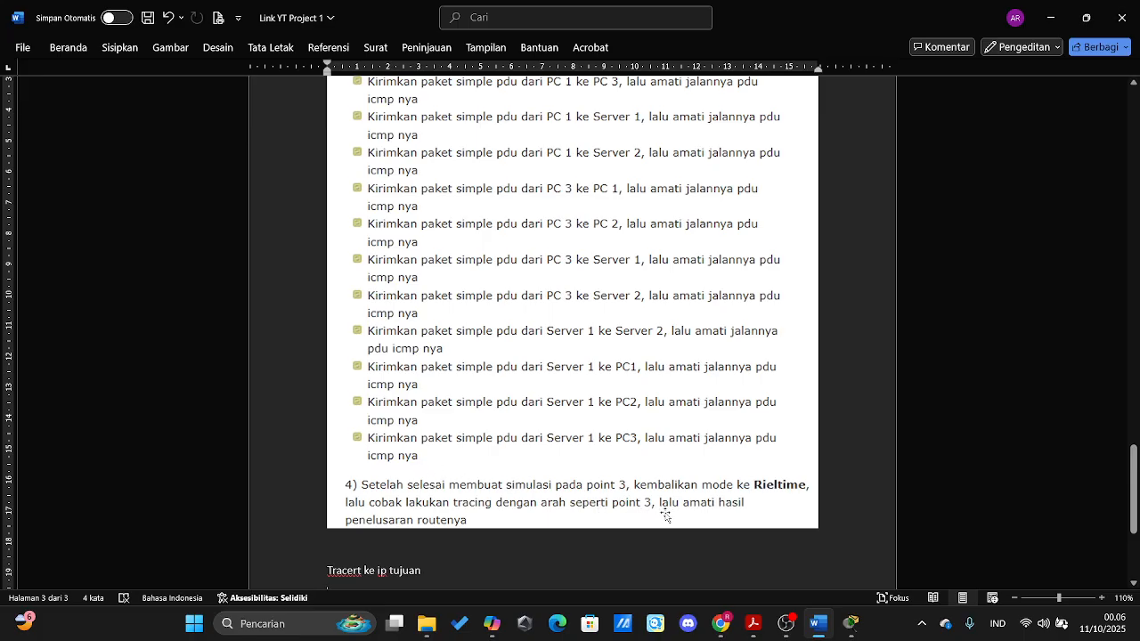
scroll(753, 524, down, 1)
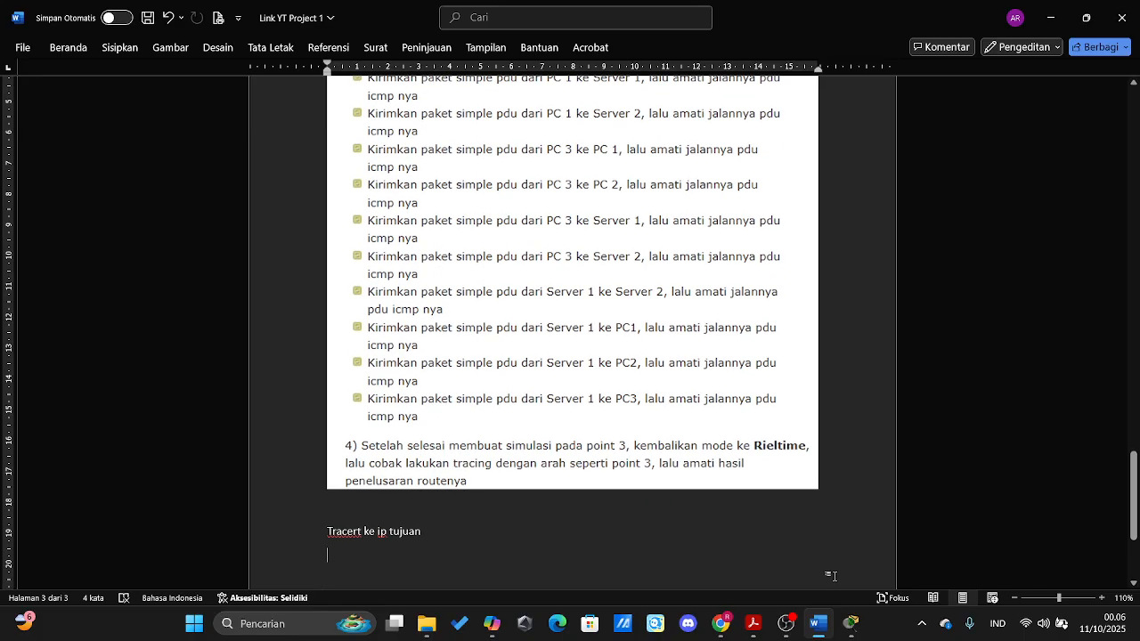
- Return to Packet Tracer, switch the network to Realtime mode and open PC1's Command Prompt
mouse_move(850, 623)
click(801, 542)
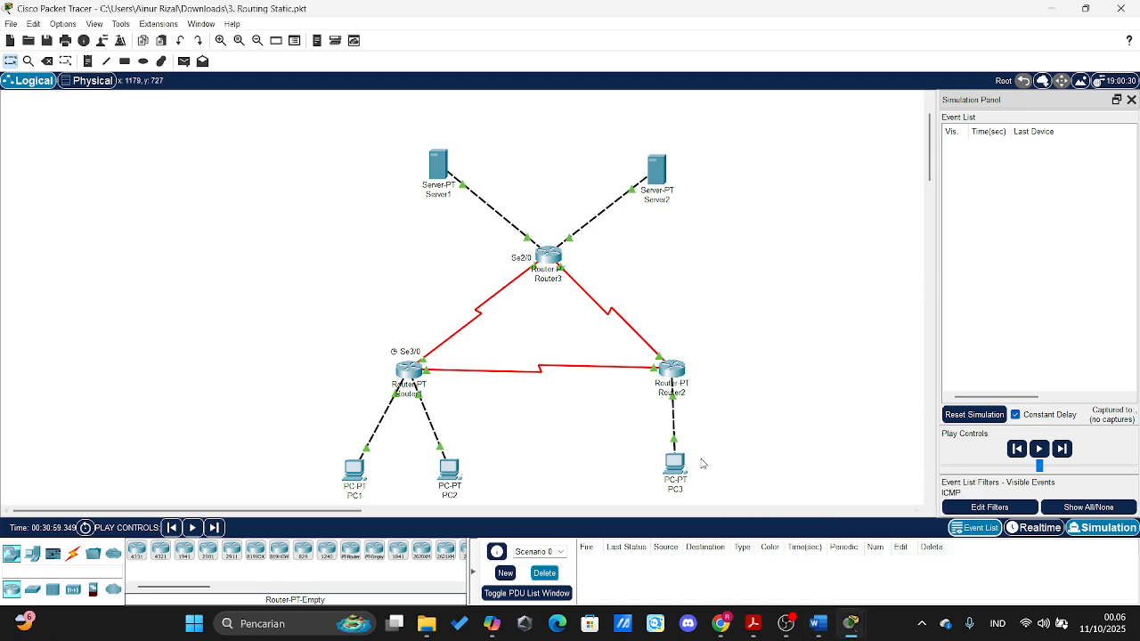
click(1037, 527)
click(355, 469)
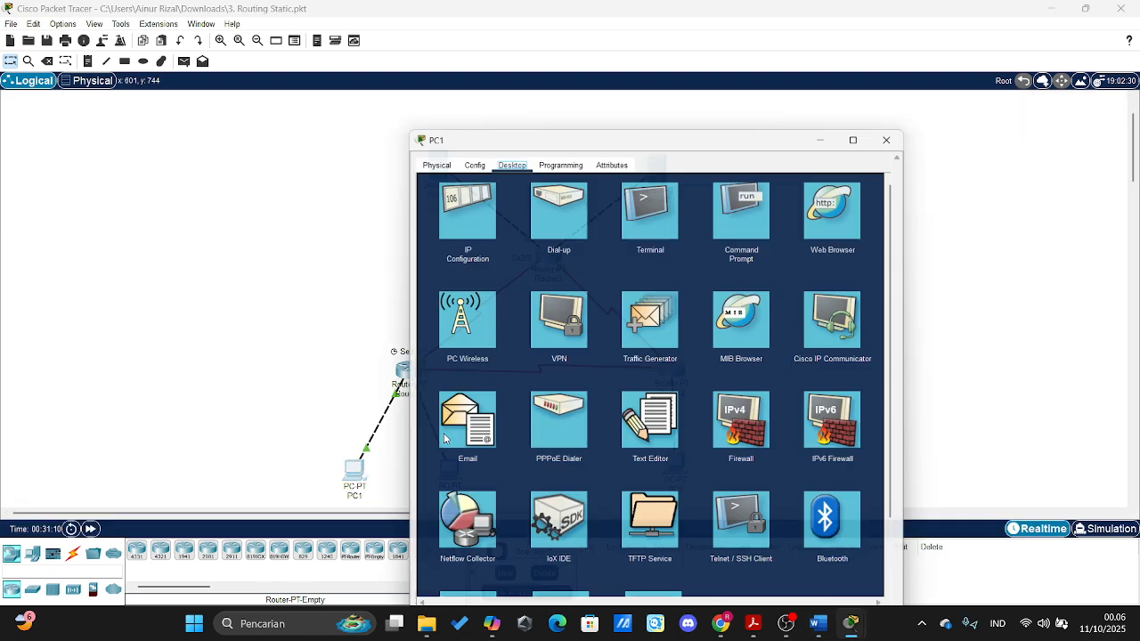
click(728, 205)
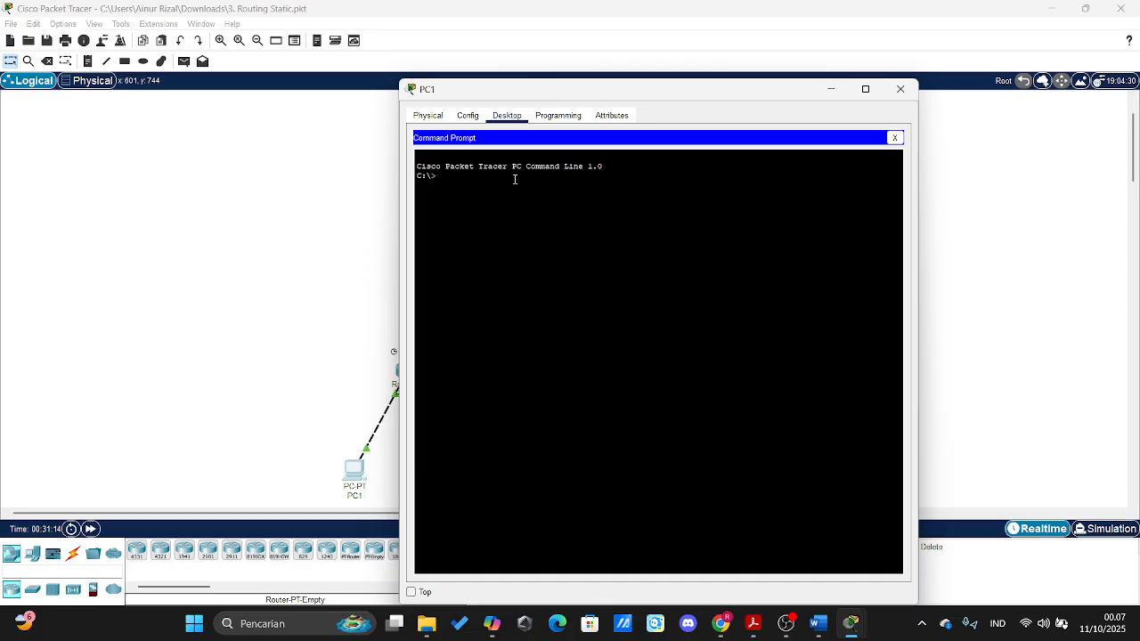
- Begin a tracert command on PC1 and check the Word assignment for the first source and destination pair
text(tracert)
click(831, 626)
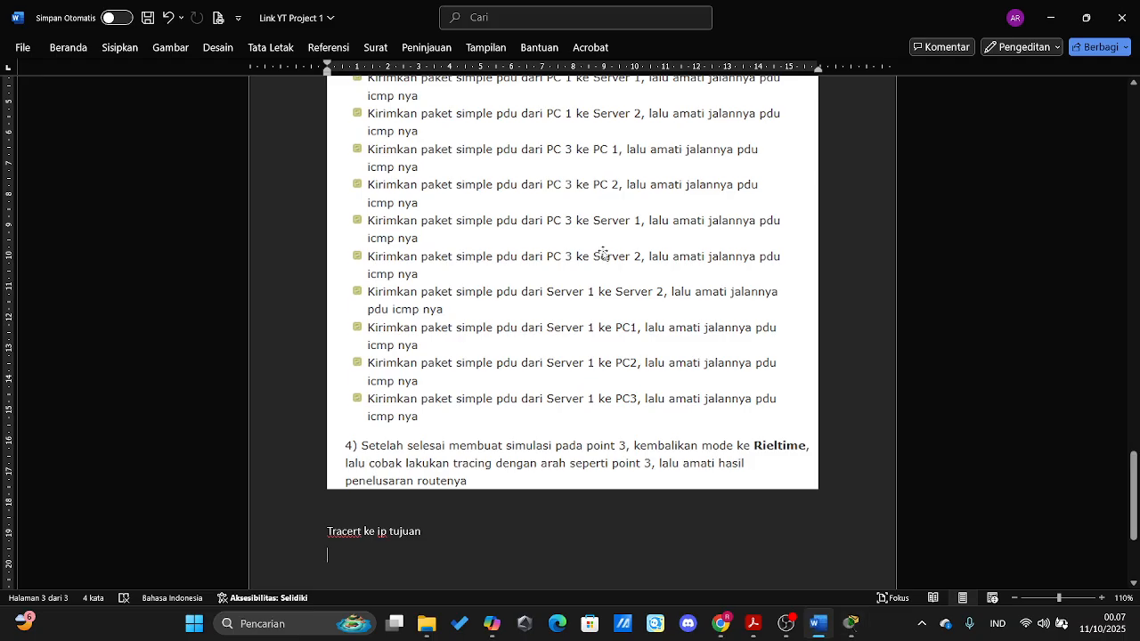
scroll(587, 249, up, 5)
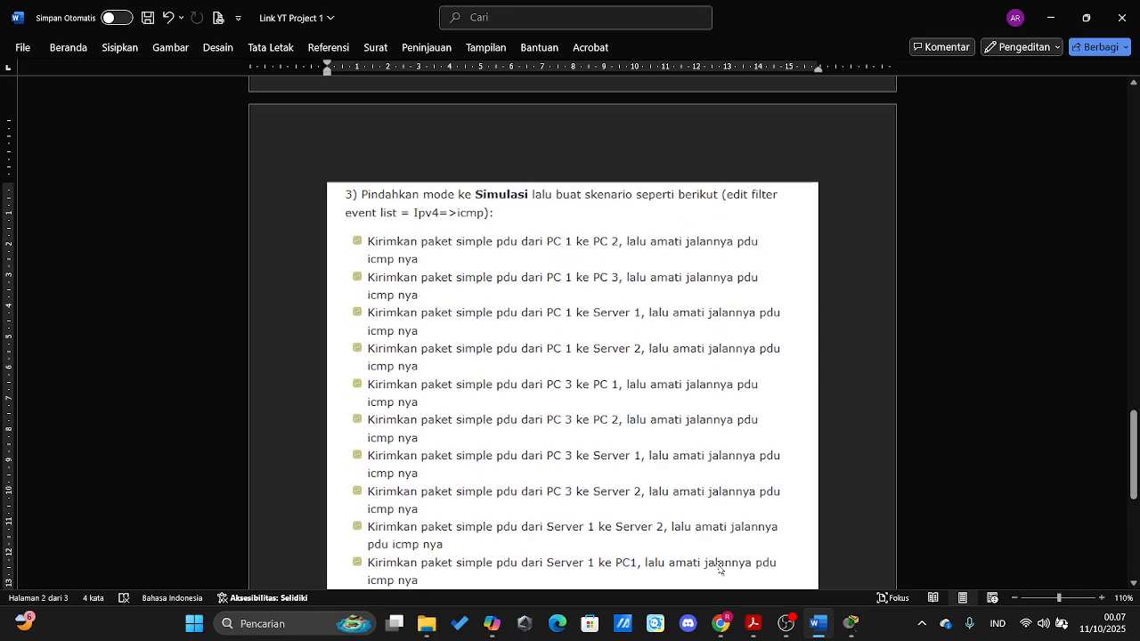
mouse_move(851, 630)
click(757, 548)
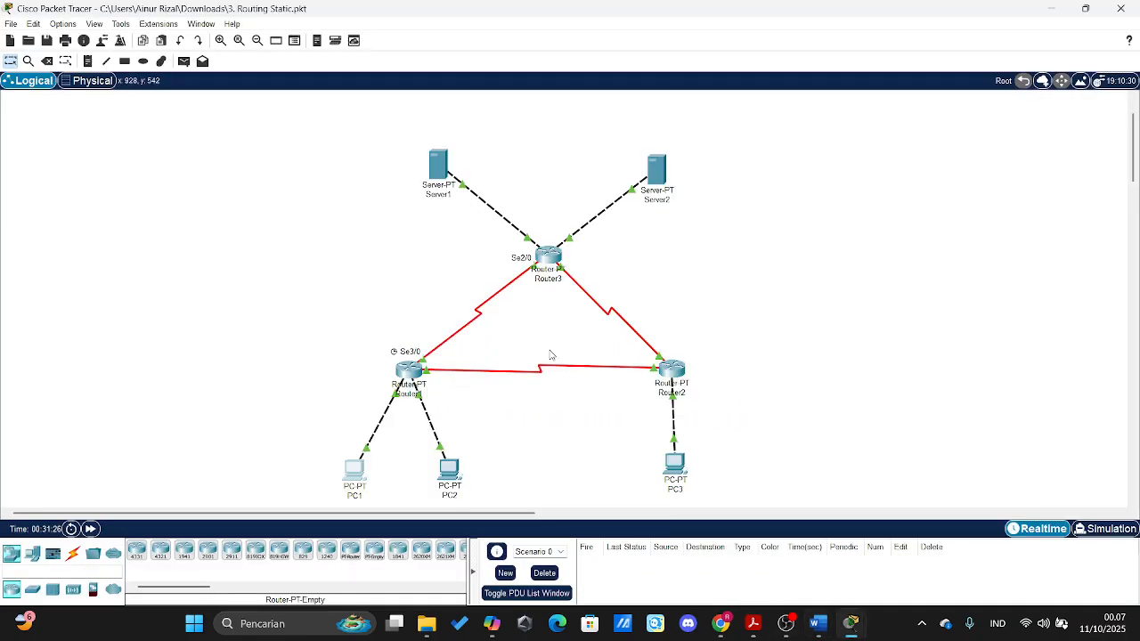
mouse_move(853, 627)
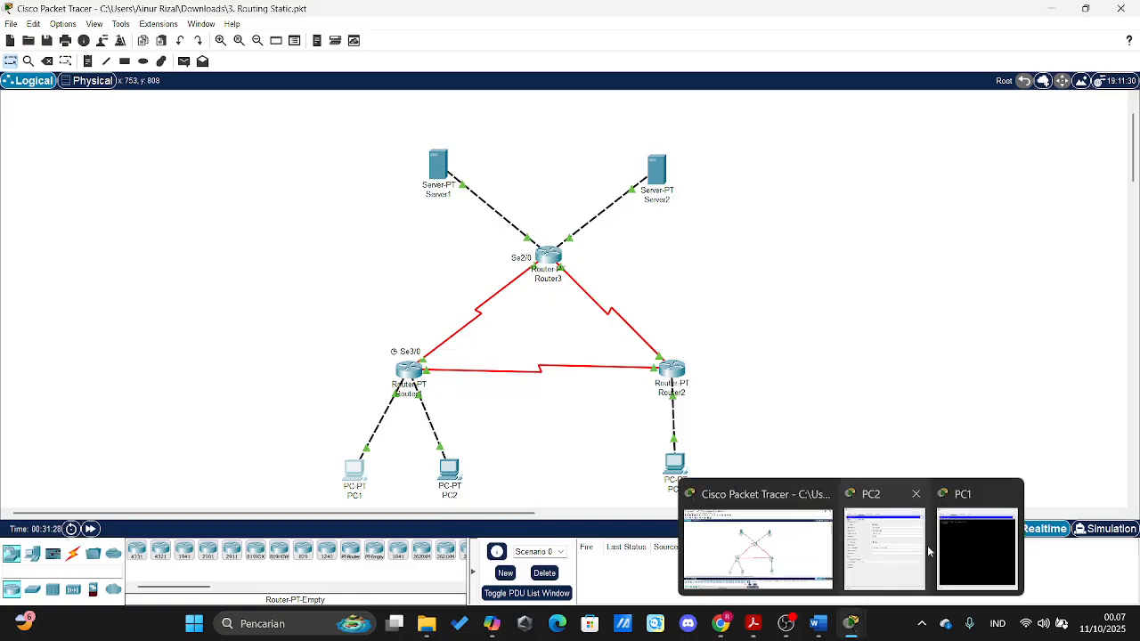
click(949, 536)
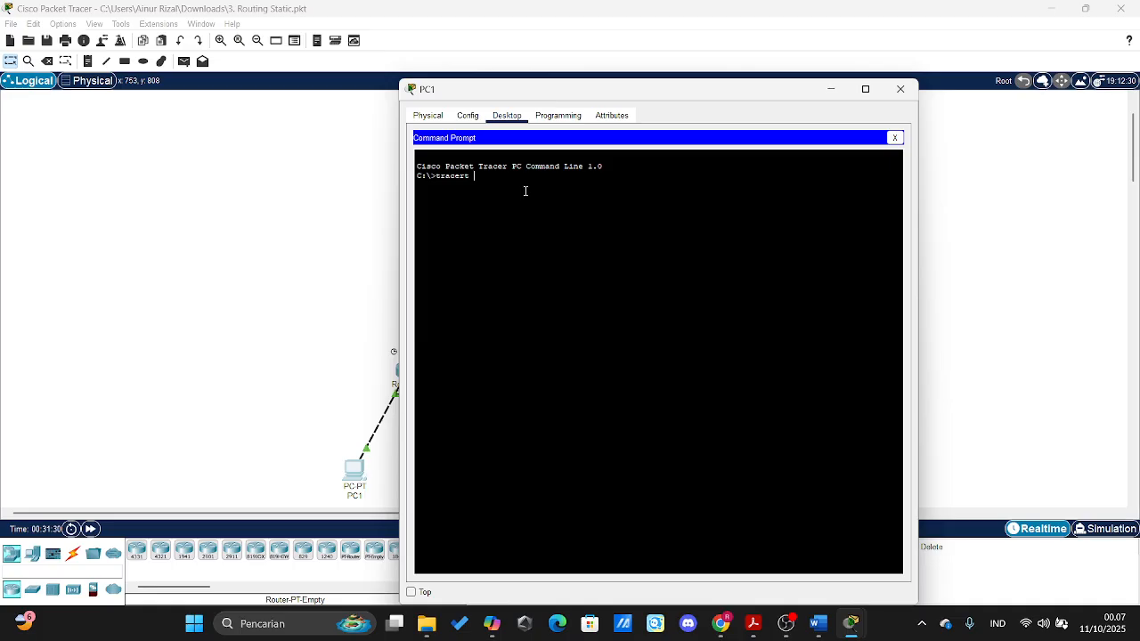
- Try to trace the route from PC1 with the destination entered as 192.168.1,65
text(1)
text(0)
key(BackSpace)
text(2)
text(.)
text(168)
text(.1,68)
key(Return)
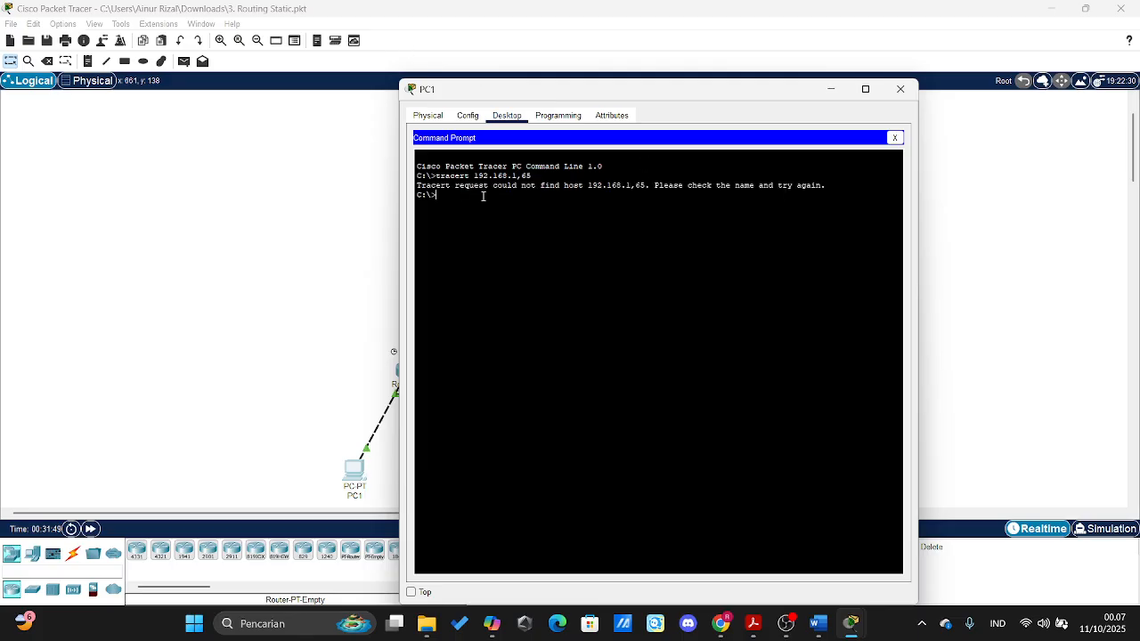
- Trace the route from PC1 to PC2 at 192.168.1.65 and move the PC1 window off the topology
text(tracert 192.168.1.65)
key(Return)
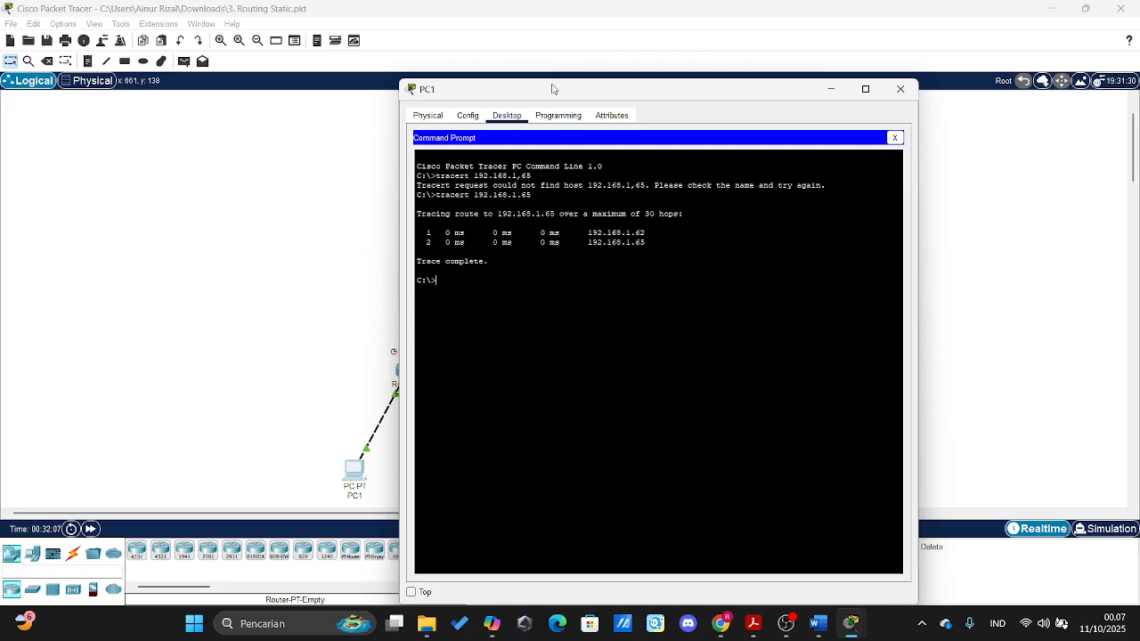
drag(552, 90, 619, 91)
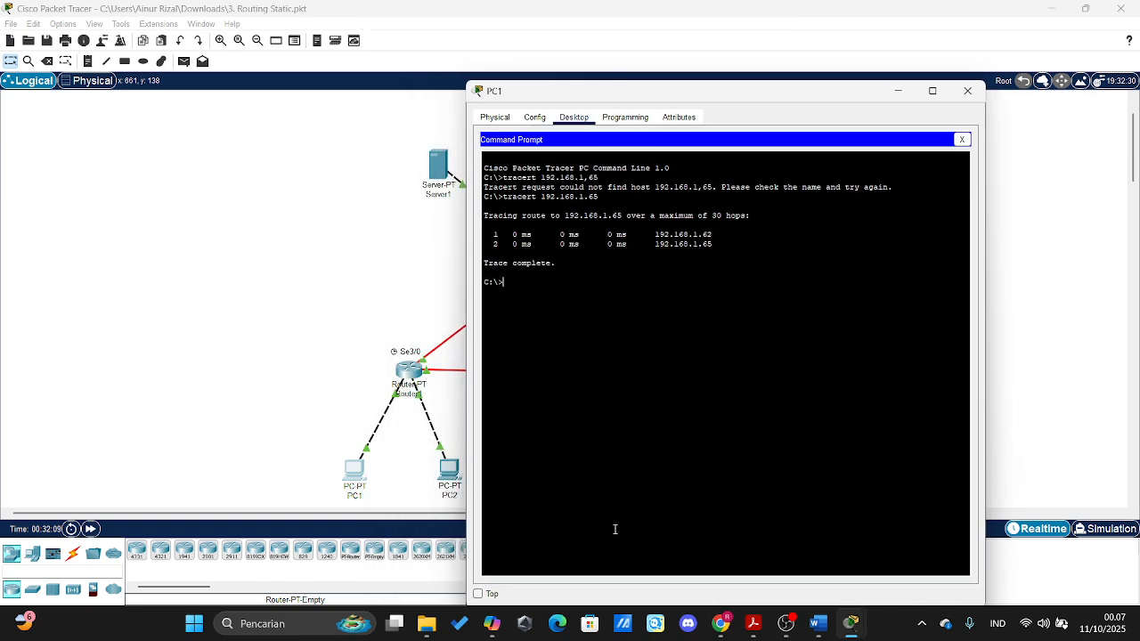
- Check the Word assignment for the scenario after PC1 to PC2, then bring back PC1's Command Prompt and reposition its window
click(820, 629)
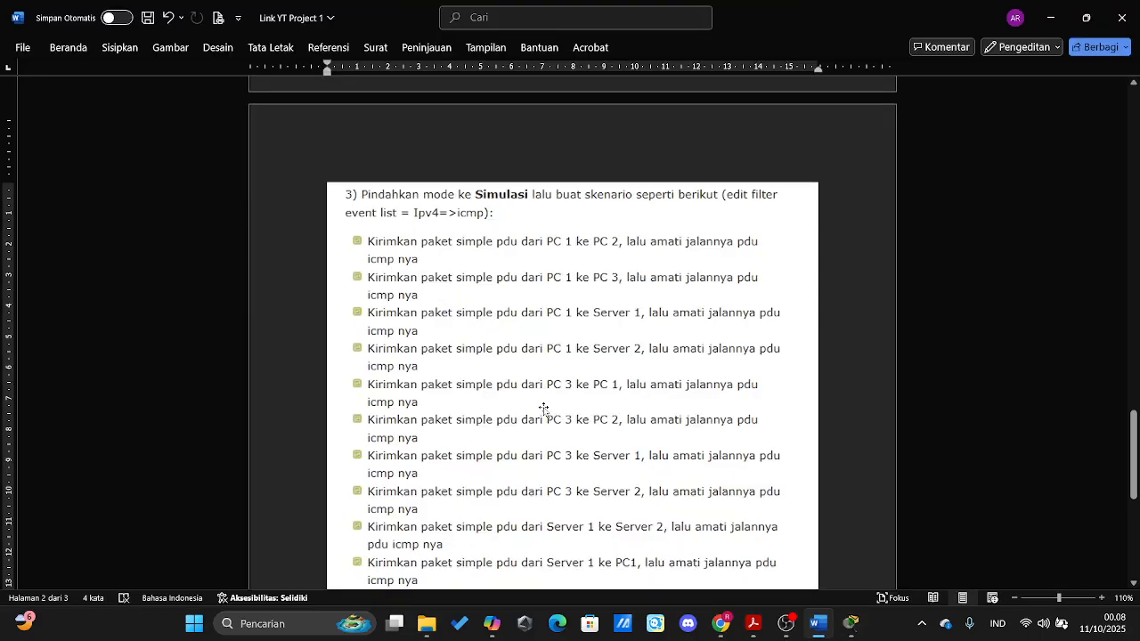
click(852, 624)
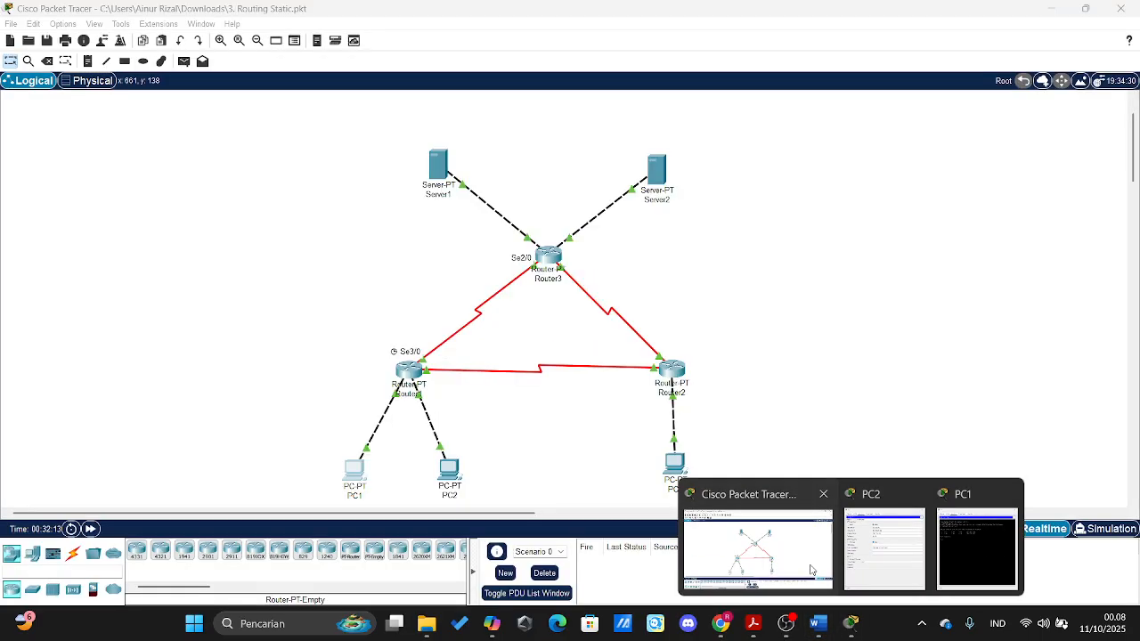
click(805, 567)
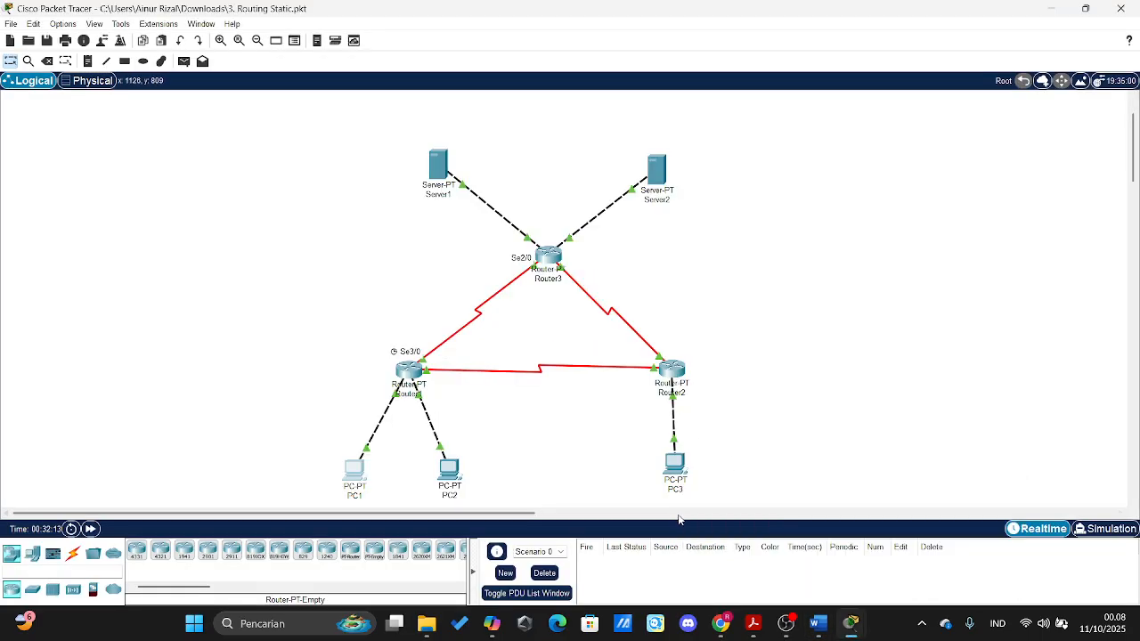
click(347, 472)
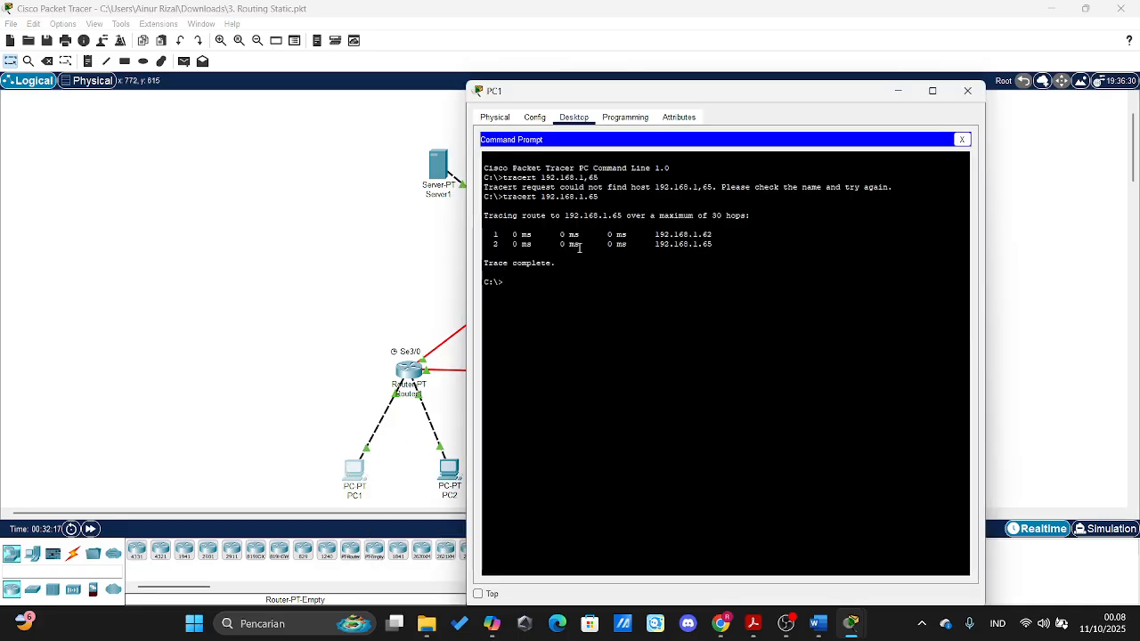
drag(672, 94, 452, 59)
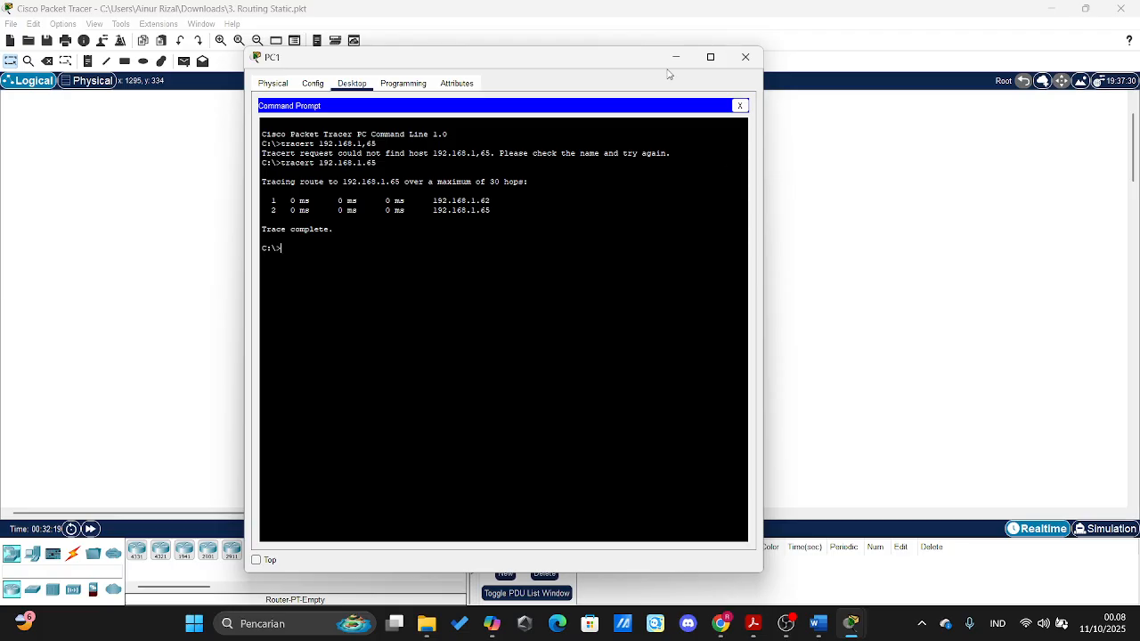
drag(623, 67, 534, 64)
- Look up PC3's IPv4 address in its IP configuration and trace the route from PC1 to 192.168.1.253
click(684, 467)
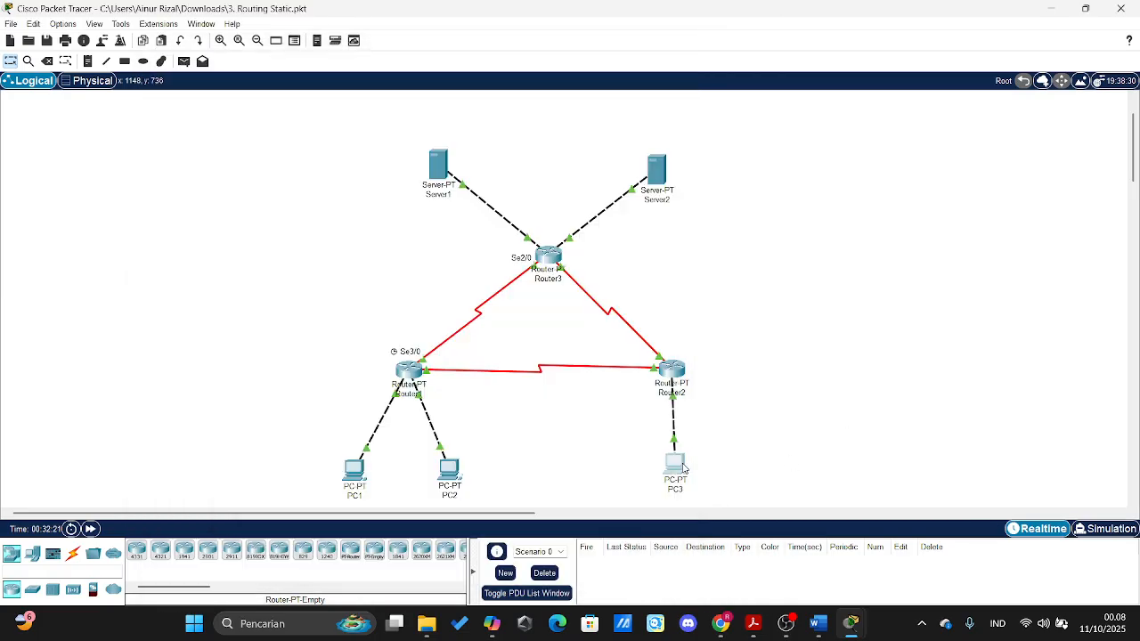
click(489, 170)
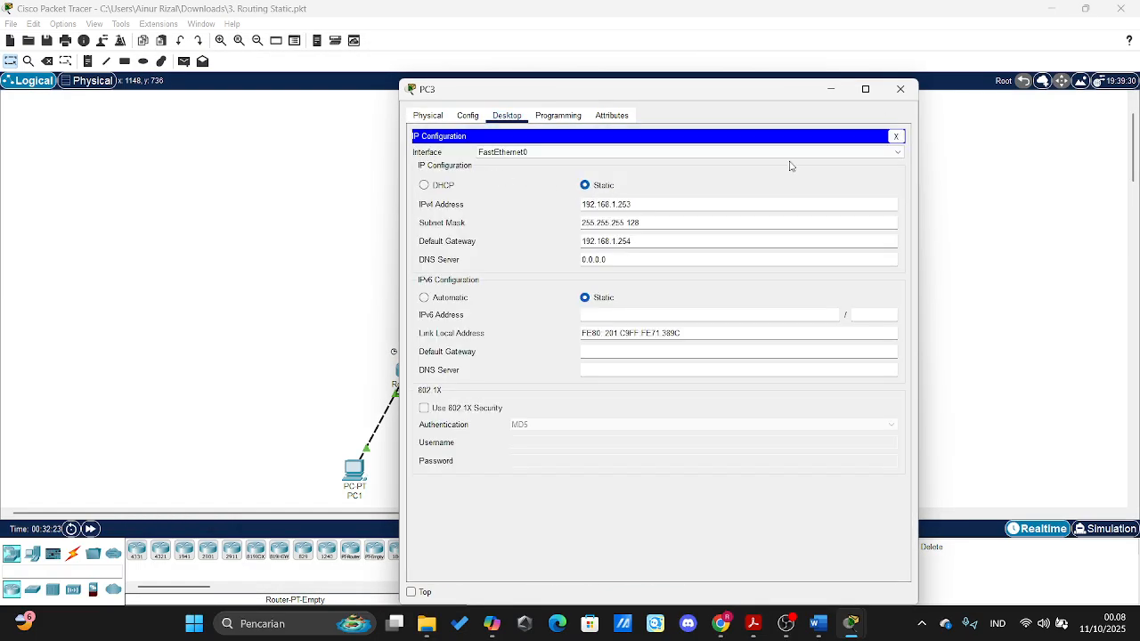
click(902, 90)
click(353, 467)
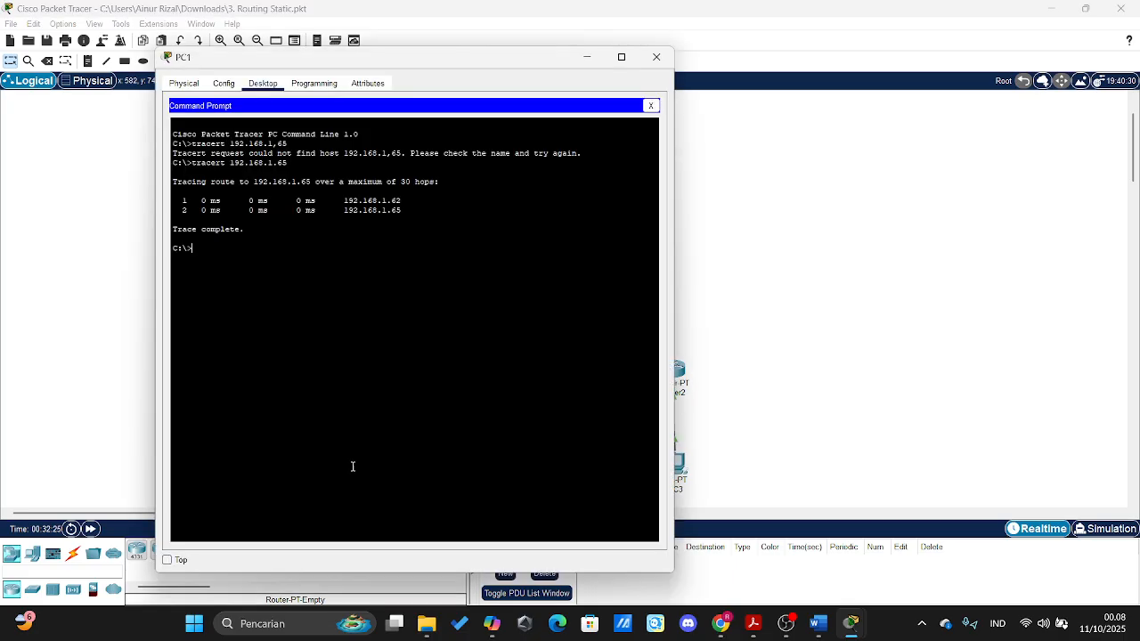
text(tracert 192.168.1.253)
key(Return)
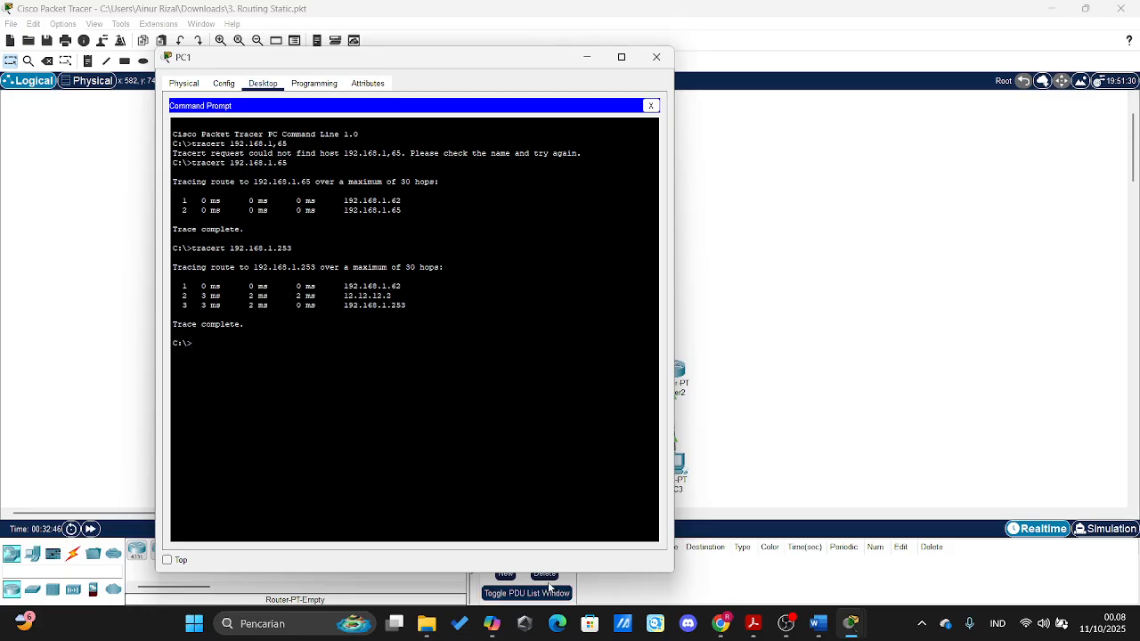
- Check the Word assignment for the scenario after PC1 to PC3 and return to PC1's Command Prompt
click(818, 624)
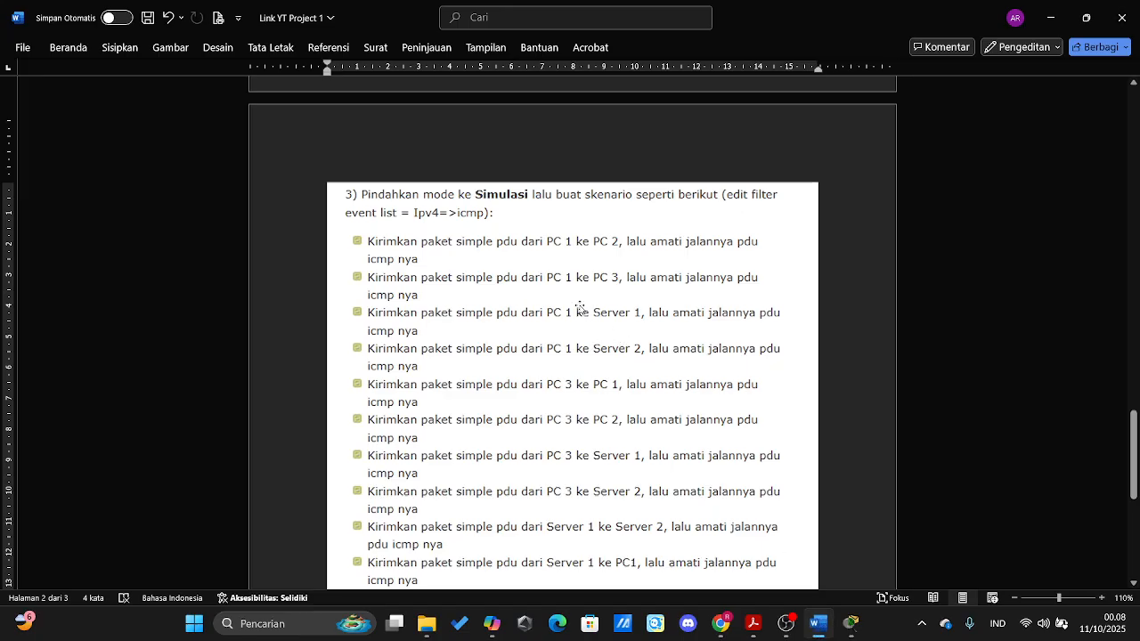
mouse_move(850, 623)
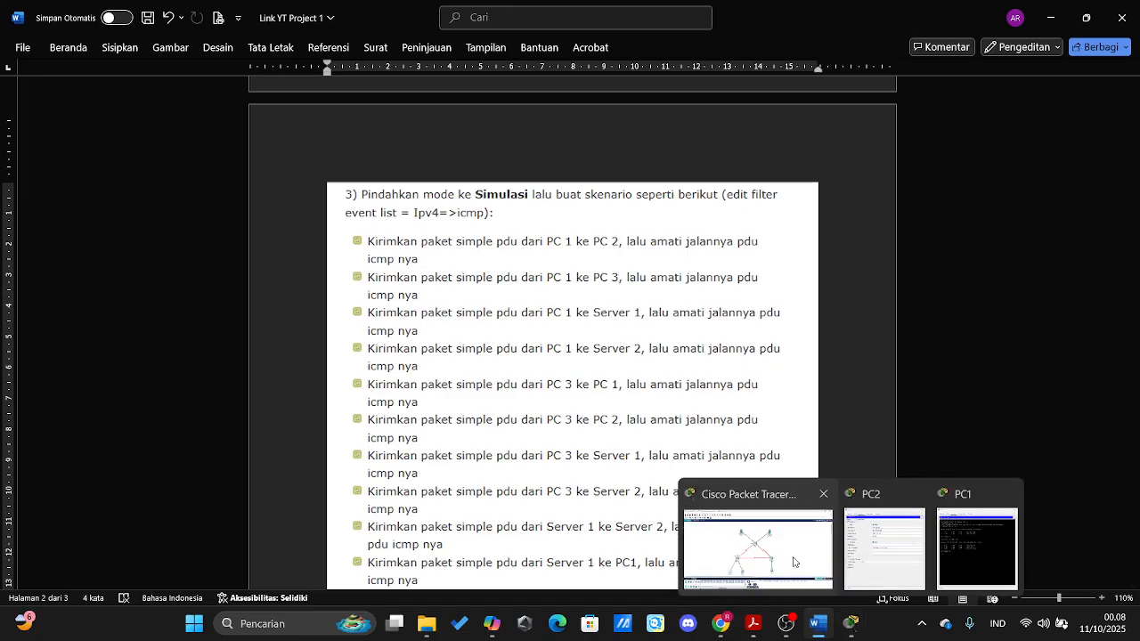
click(758, 545)
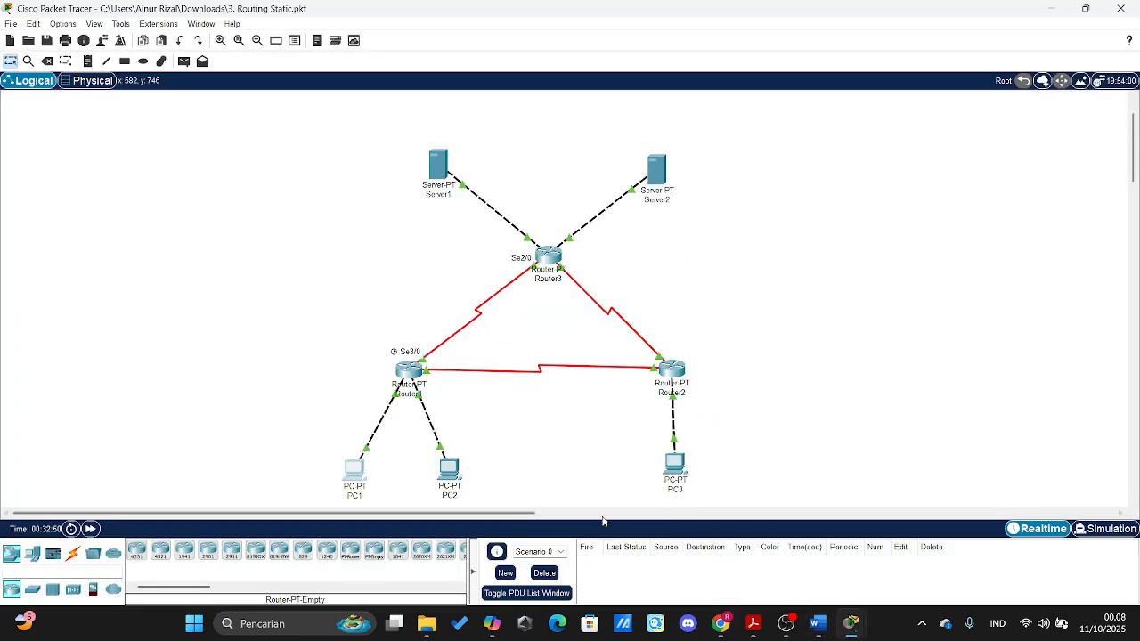
click(356, 470)
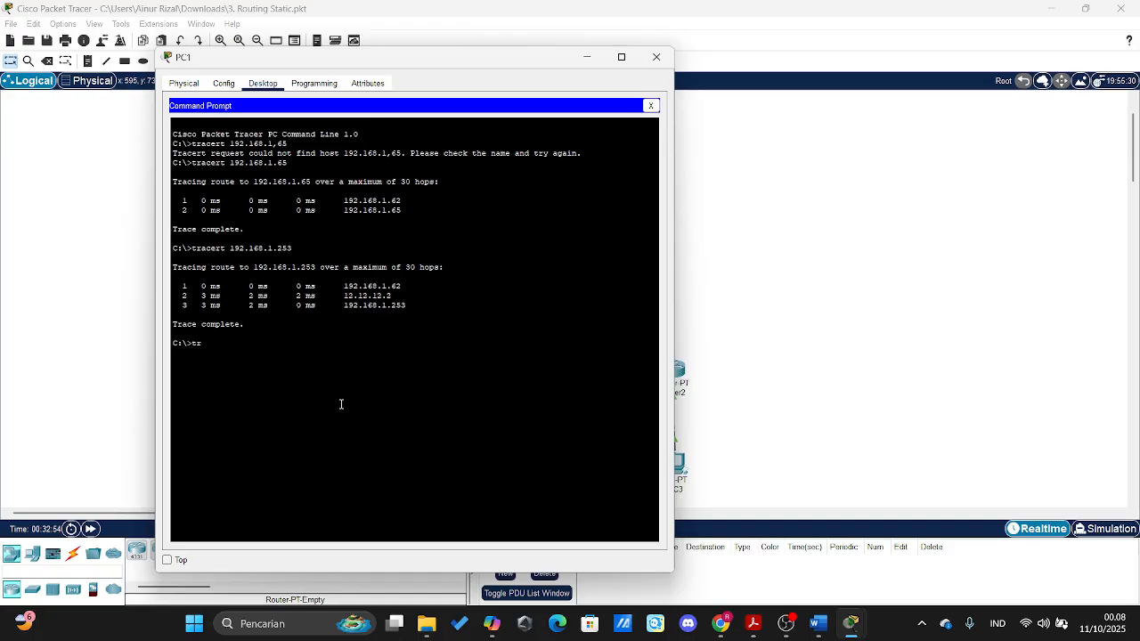
- Trace the route from PC1 to Server1 at 33.33.33.1
text(tracer)
text(t 192.)
text(1)
key(BackSpace)
text(.1.)
key(BackSpace)
key(BackSpace)
key(BackSpace)
key(BackSpace)
key(BackSpace)
key(BackSpace)
key(BackSpace)
key(BackSpace)
key(BackSpace)
key(BackSpace)
text(t 33.33.33.1)
key(Return)
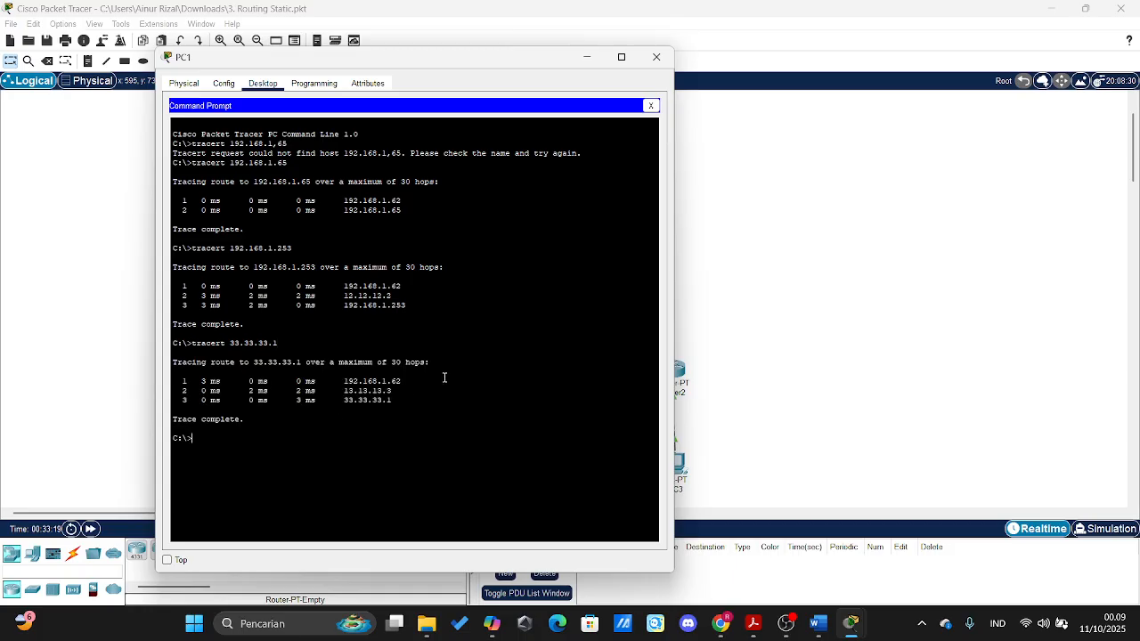
- Close PC1's window and review the Word assignment's scenario list through the point 4 tracing instructions before returning to the Packet Tracer topology
click(656, 57)
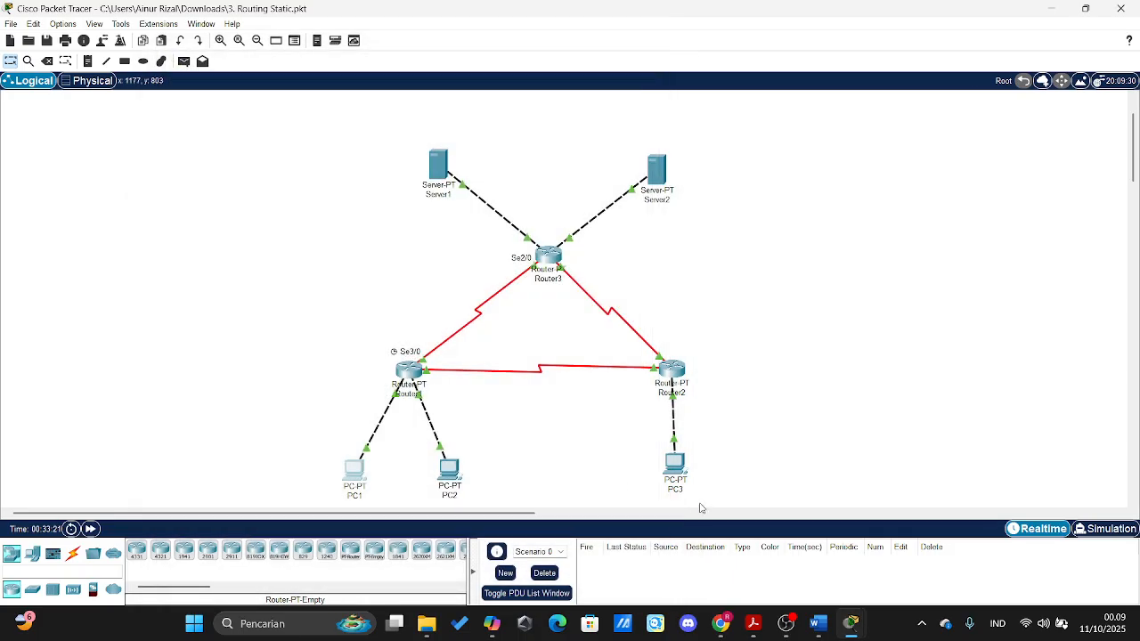
click(818, 615)
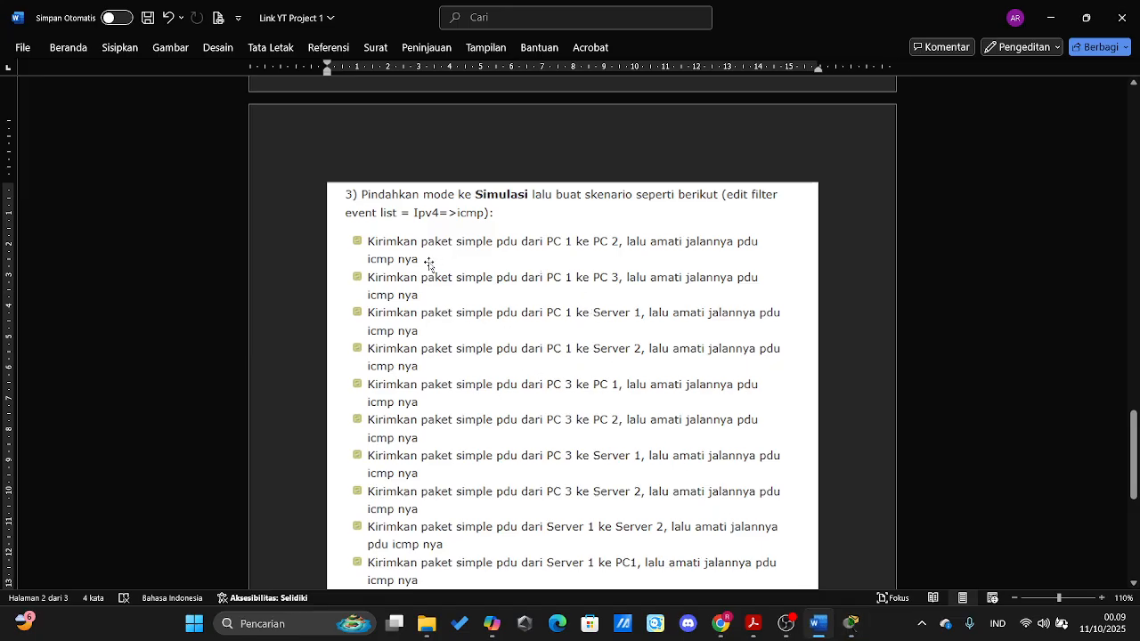
scroll(517, 251, down, 3)
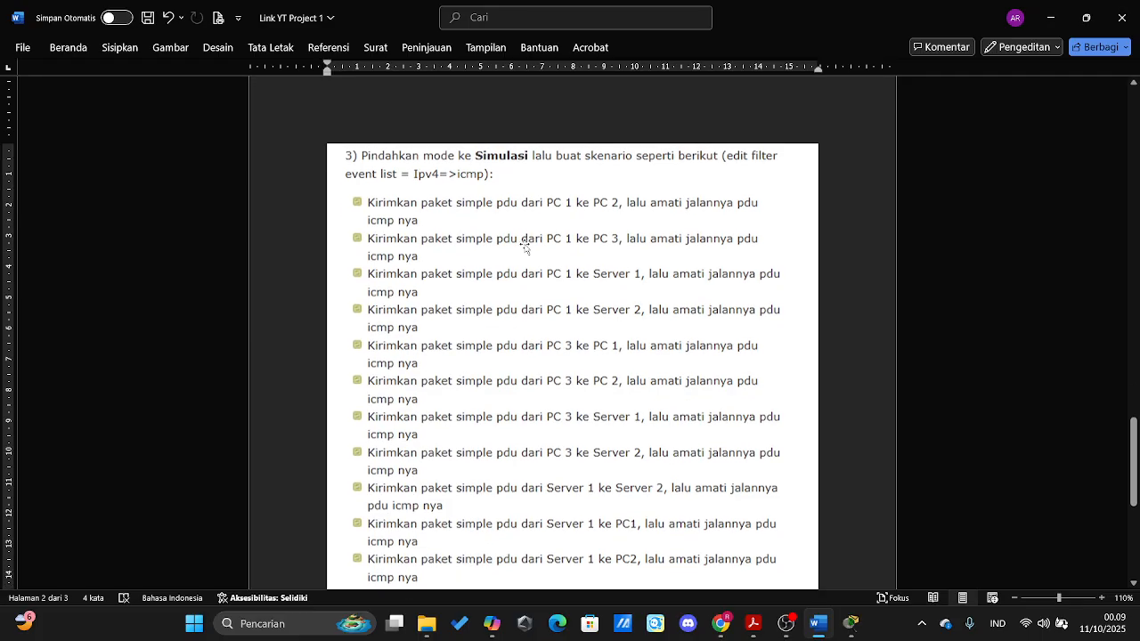
scroll(503, 294, down, 1)
scroll(569, 374, down, 2)
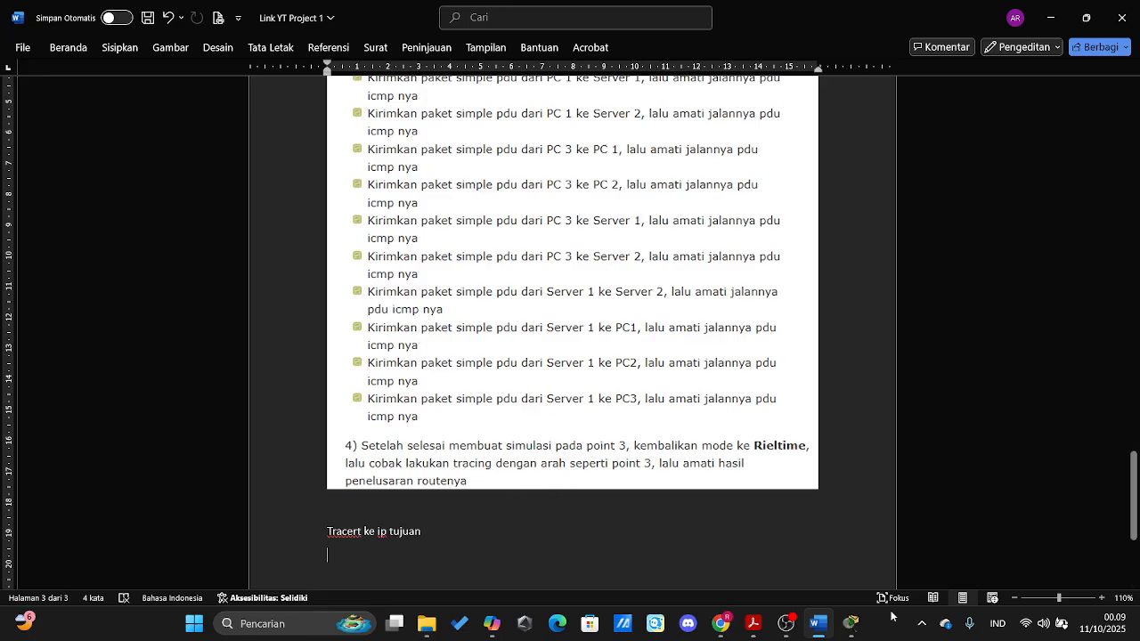
mouse_move(848, 627)
click(801, 583)
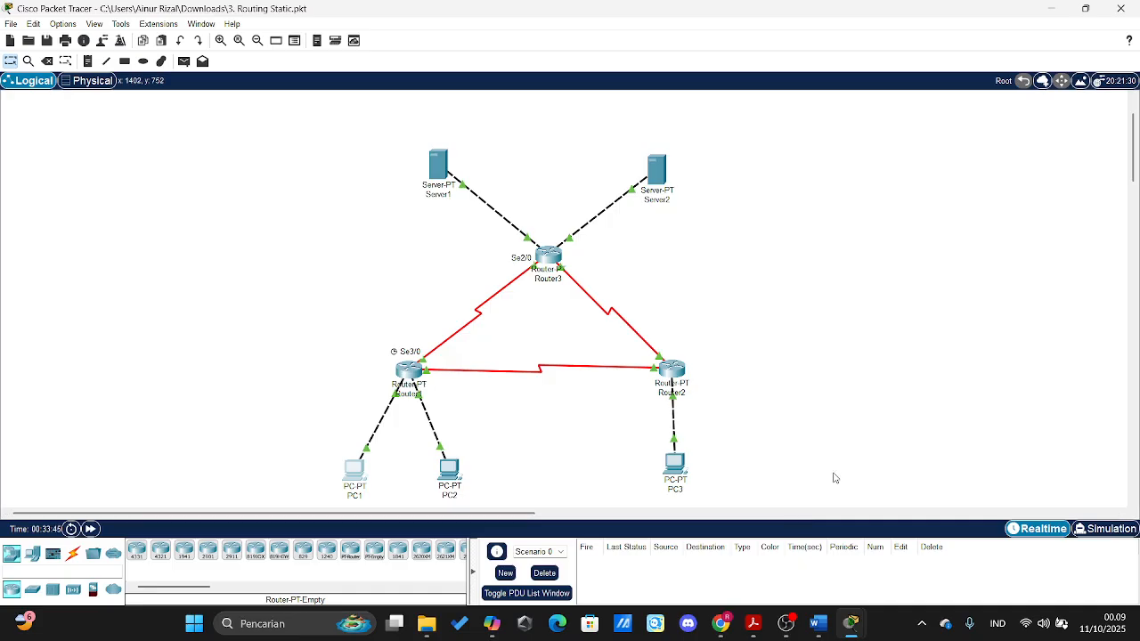
click(786, 623)
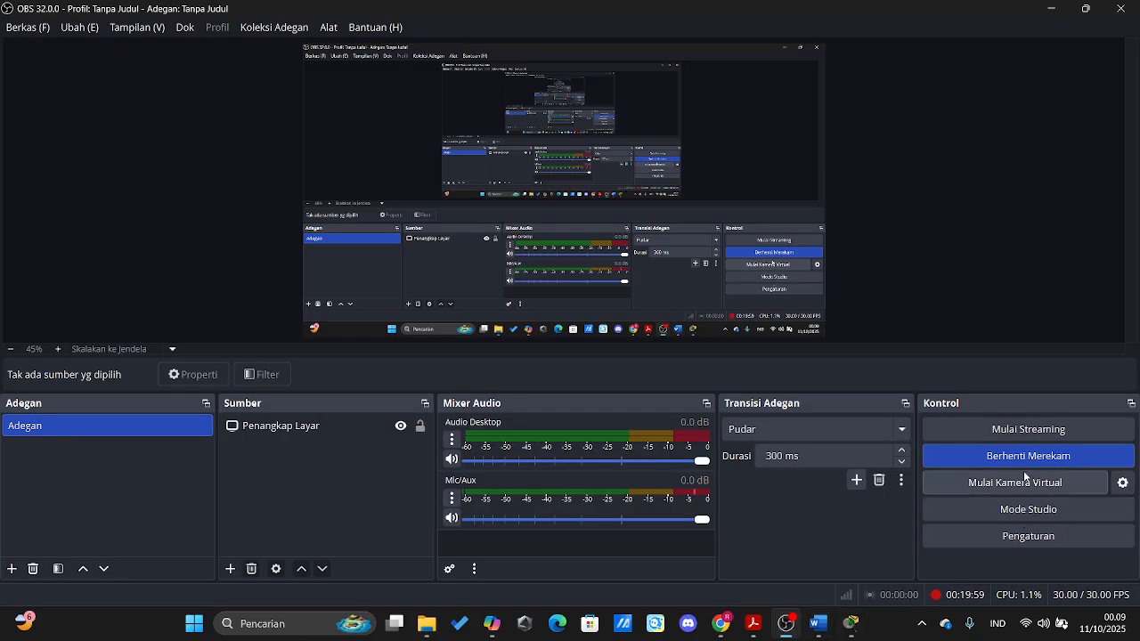